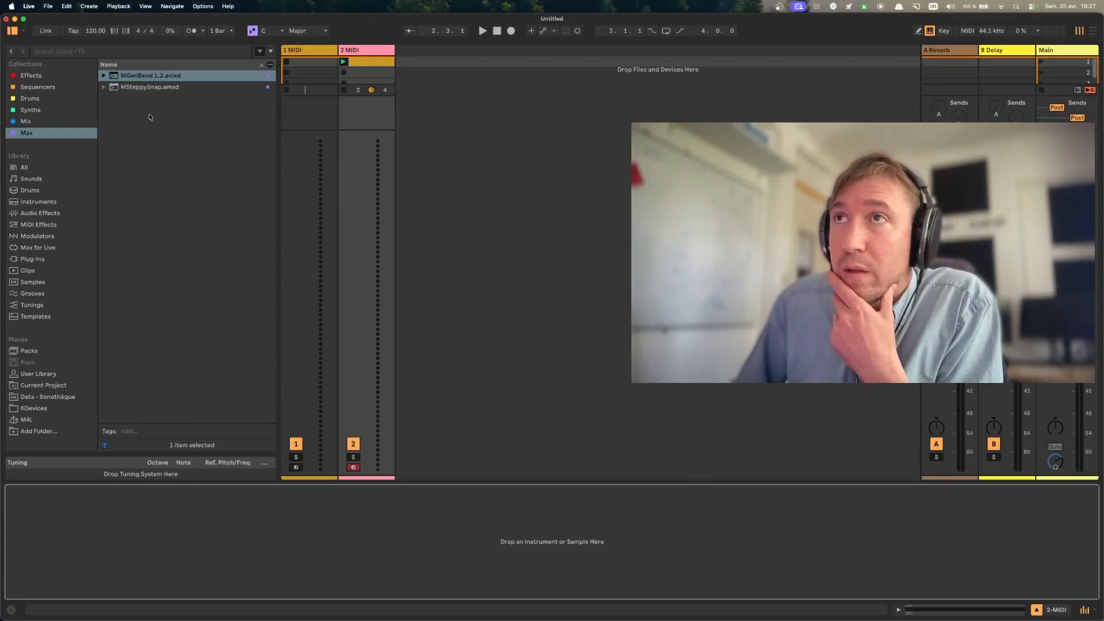
- Load MGenBend 1.2 and MSteppySnap in series on the second MIDI track, and delete the empty first MIDI track
drag(136, 74, 105, 506)
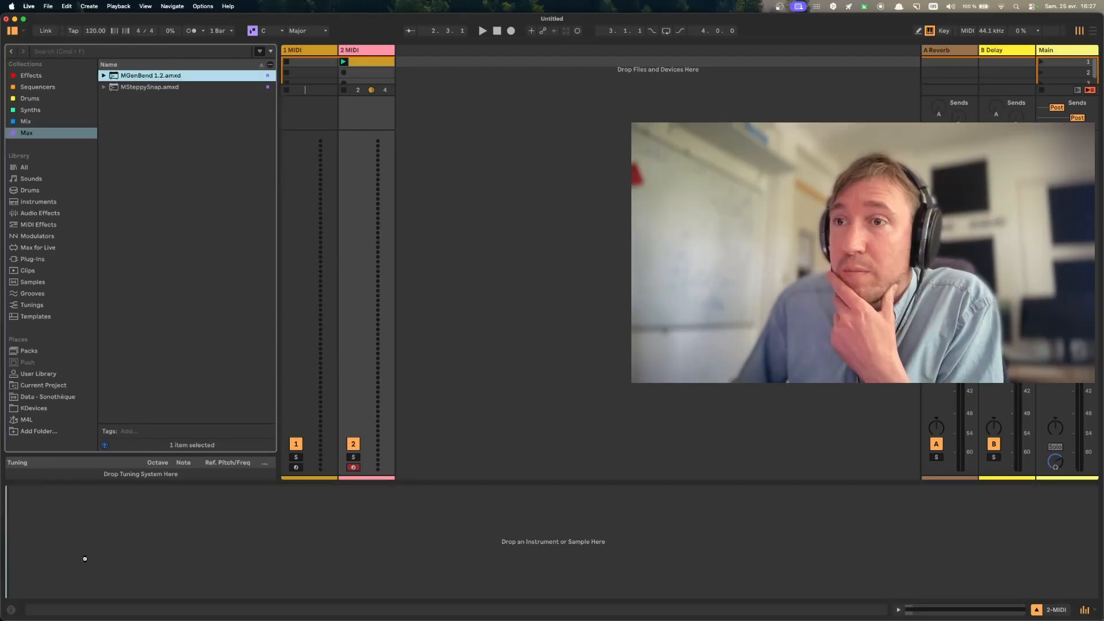
drag(85, 558, 86, 562)
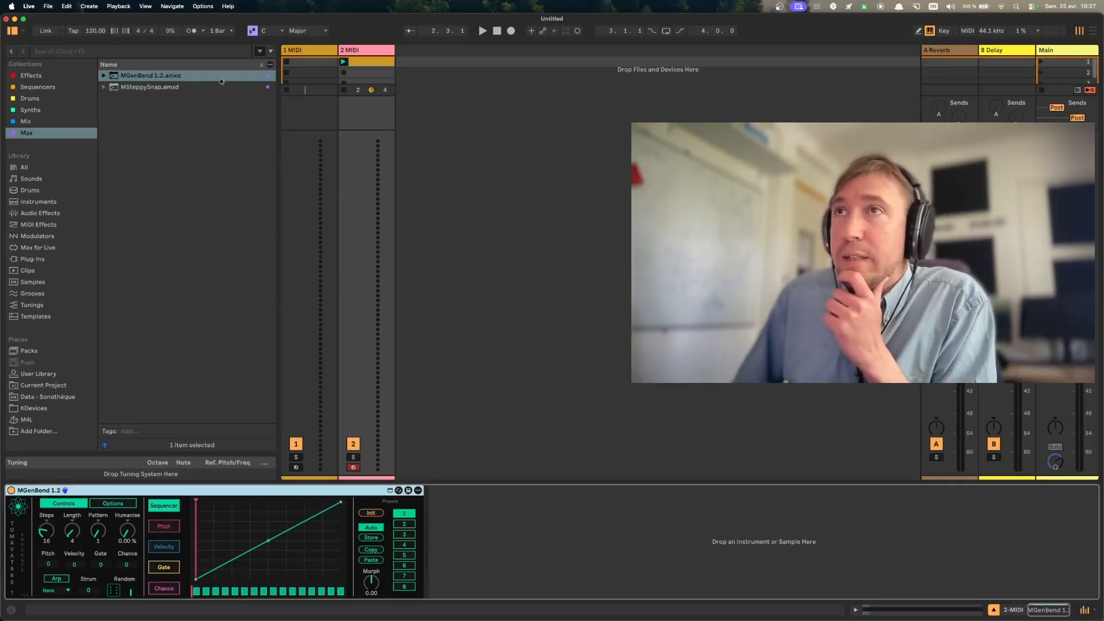
click(309, 51)
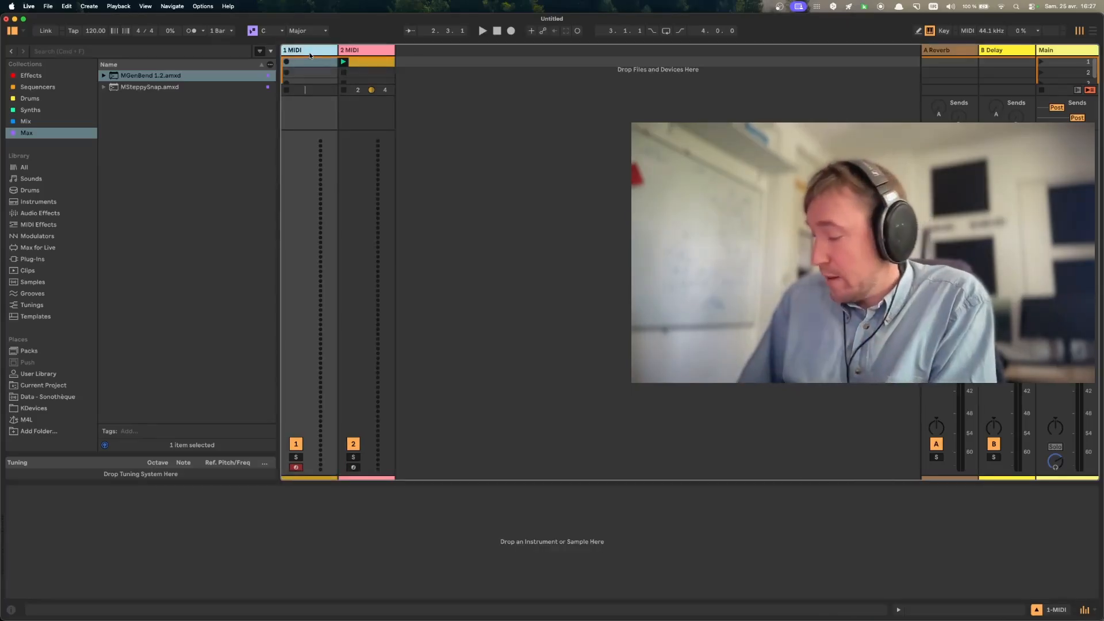
key(Delete)
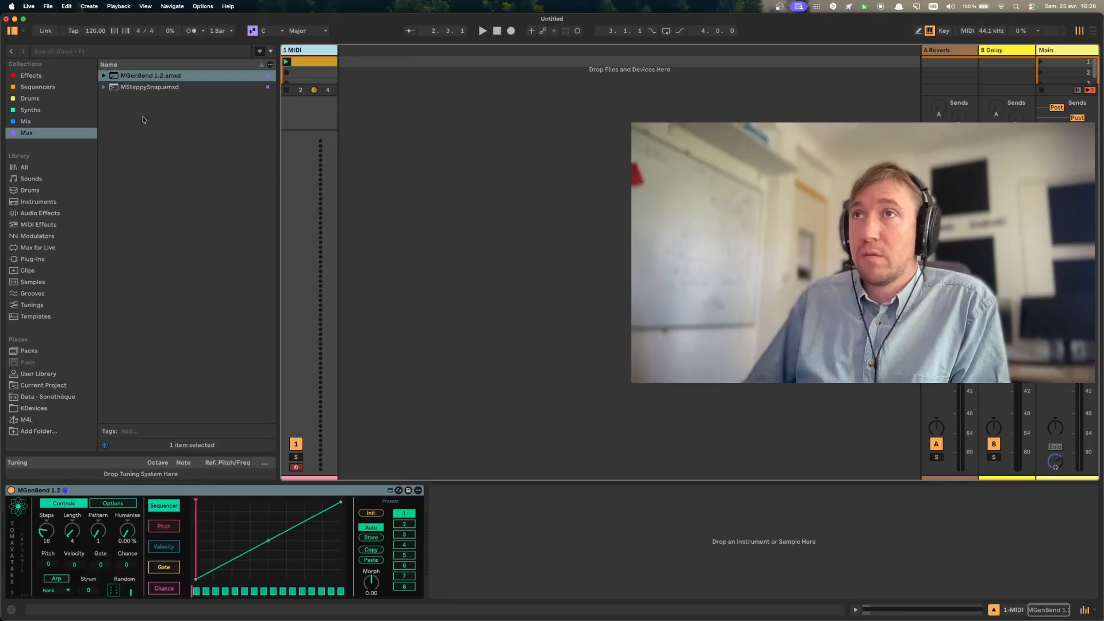
drag(139, 88, 497, 533)
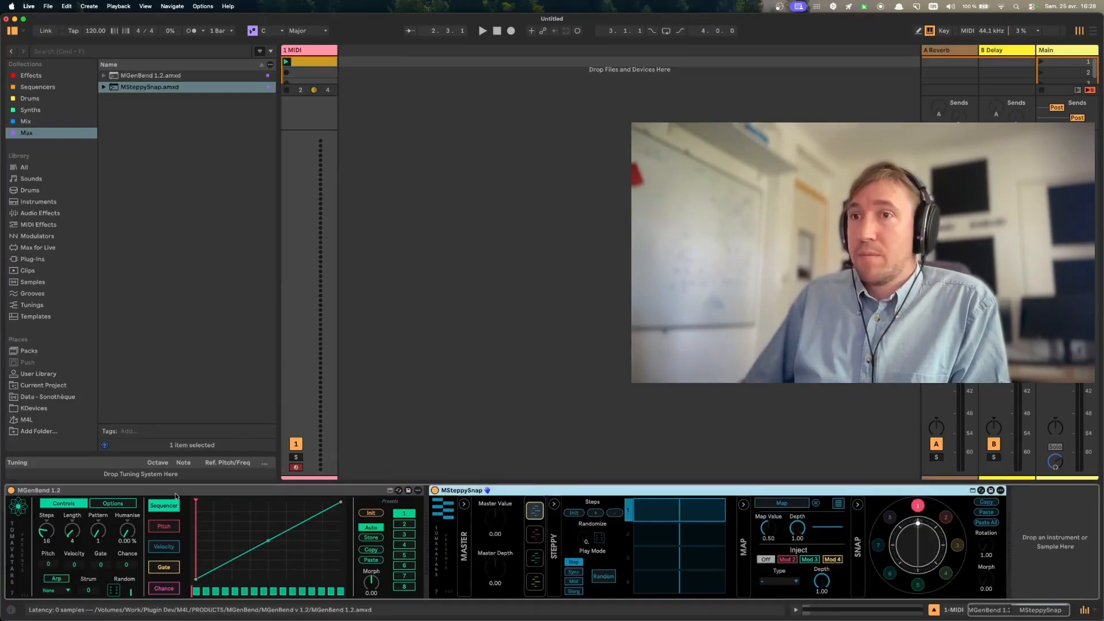
- Start playback and bend MGenBend's sequencer curve moderately upward with its middle point
click(254, 583)
key(space)
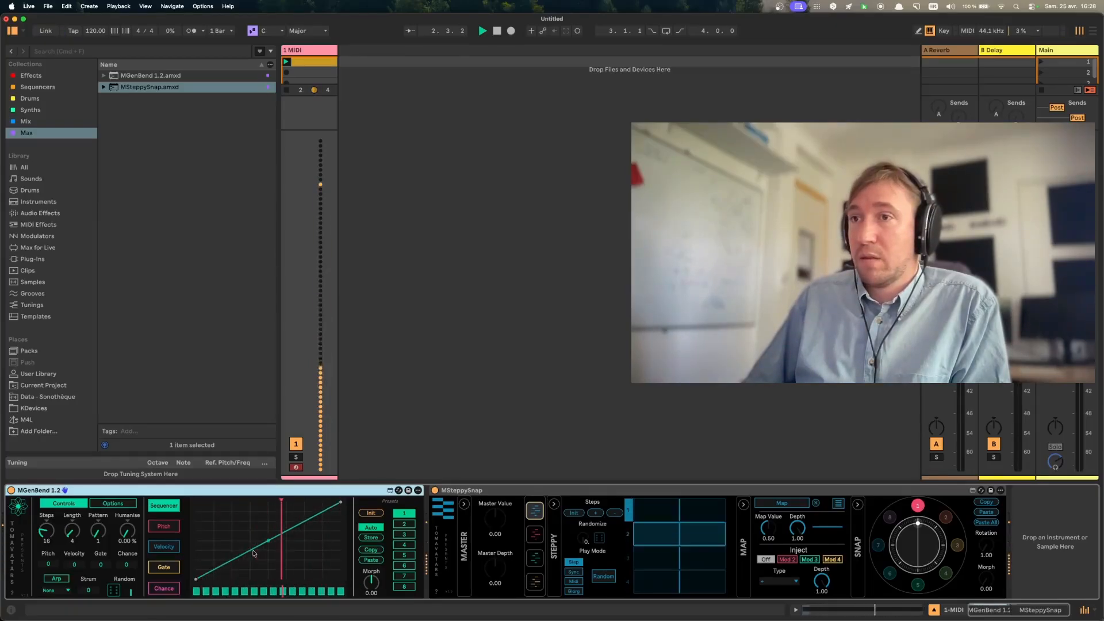
drag(253, 555, 251, 511)
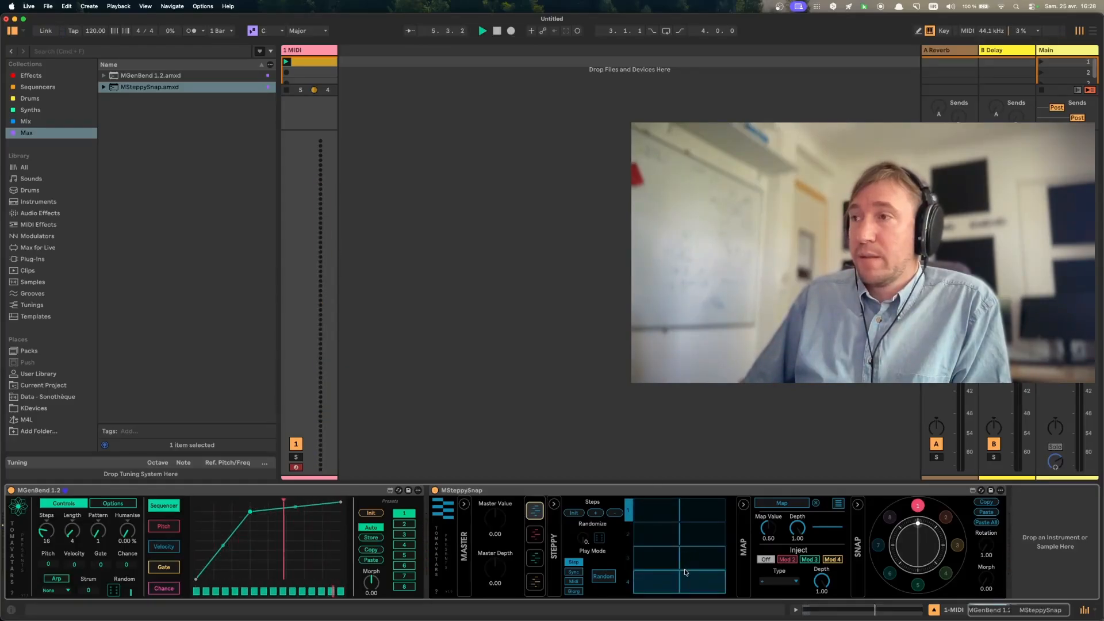
drag(251, 516, 251, 535)
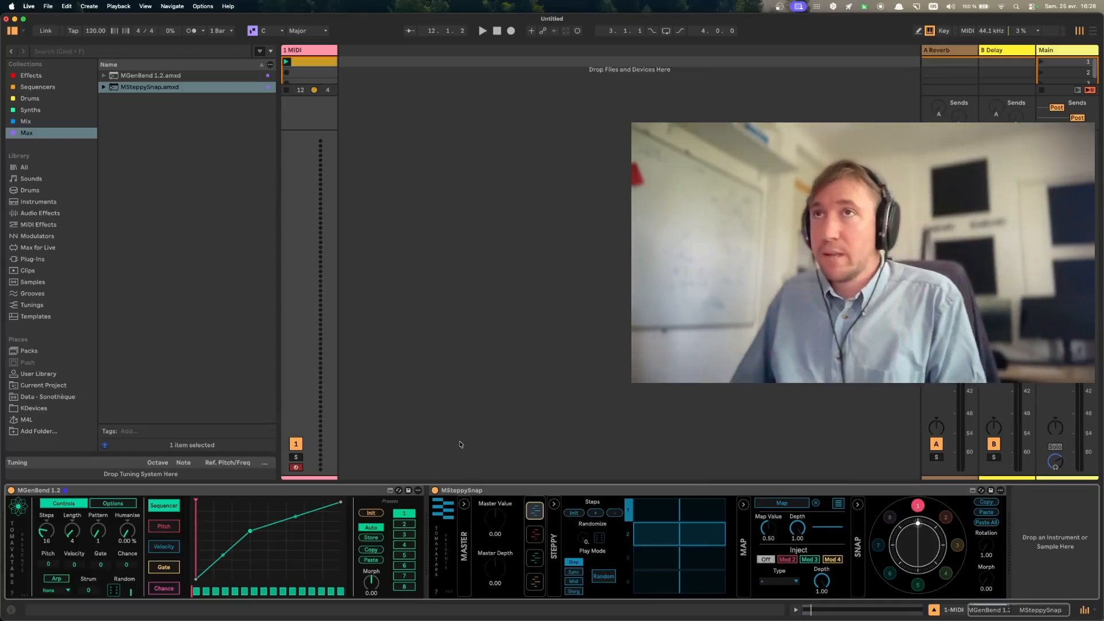
- Fold the MSteppySnap device and load the Operator instrument after it
double_click(464, 490)
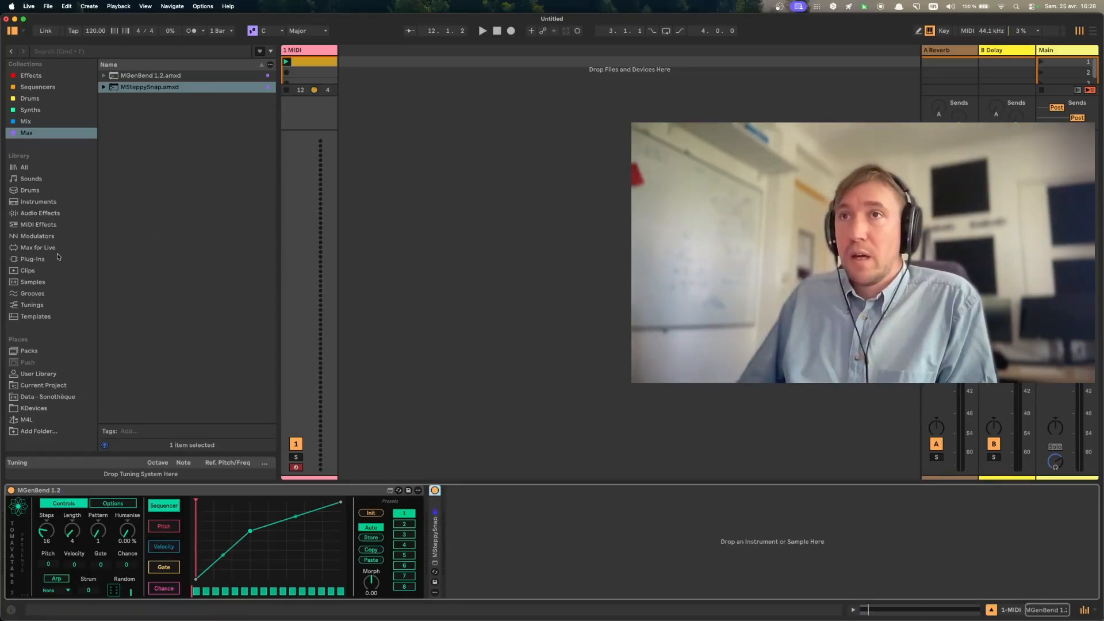
click(40, 204)
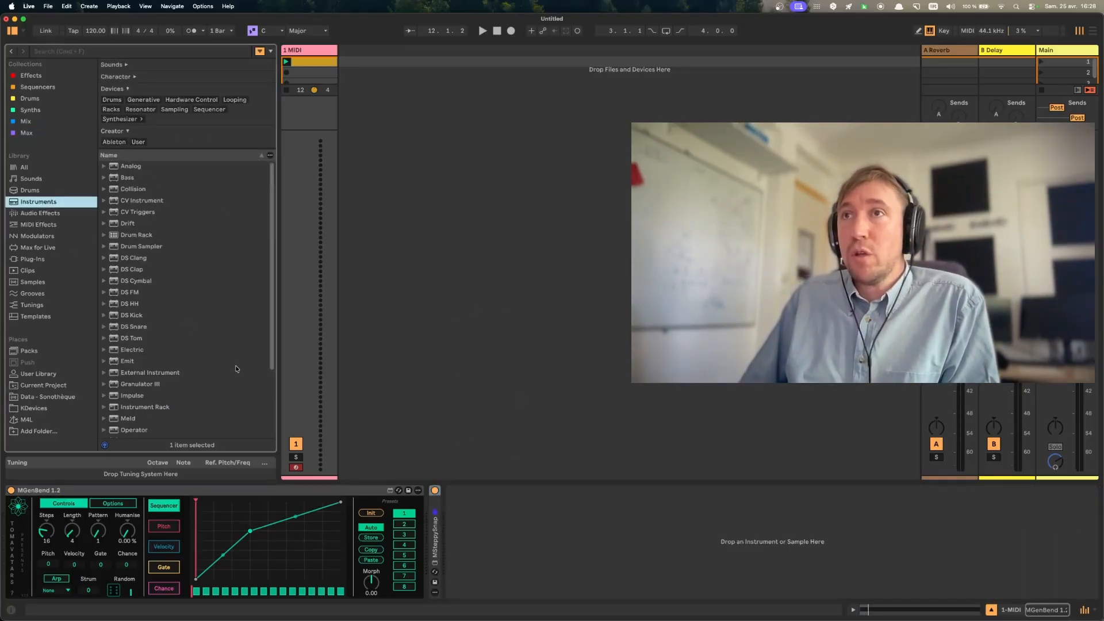
scroll(199, 373, up, 1)
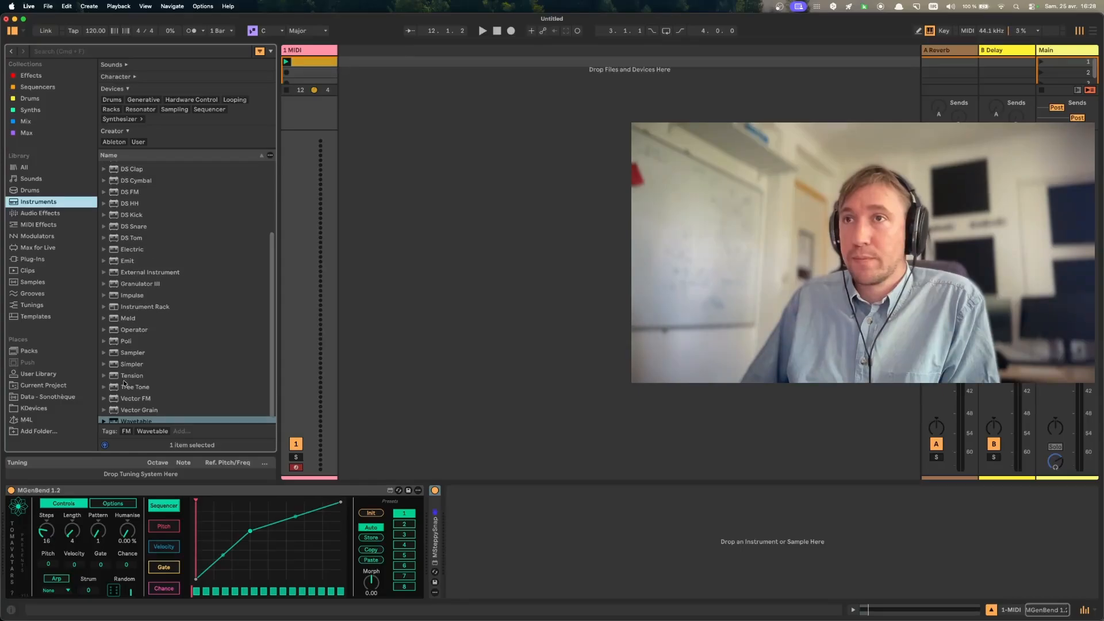
double_click(135, 331)
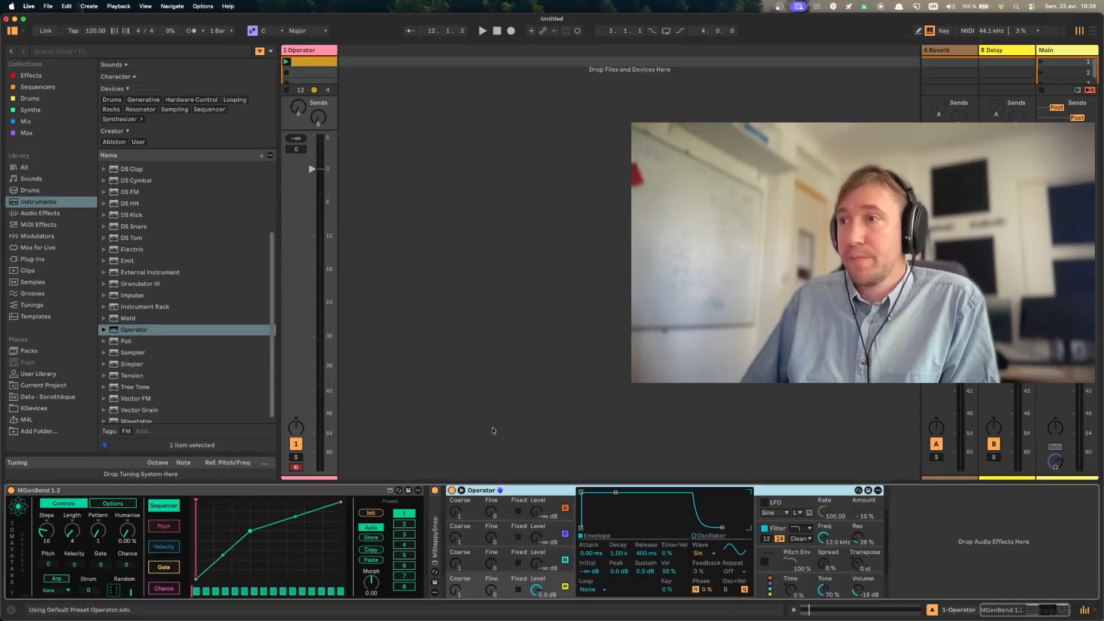
- Unfold MSteppySnap and map its first mapping slot to the Coarse frequency of Operator's oscillator B
double_click(437, 539)
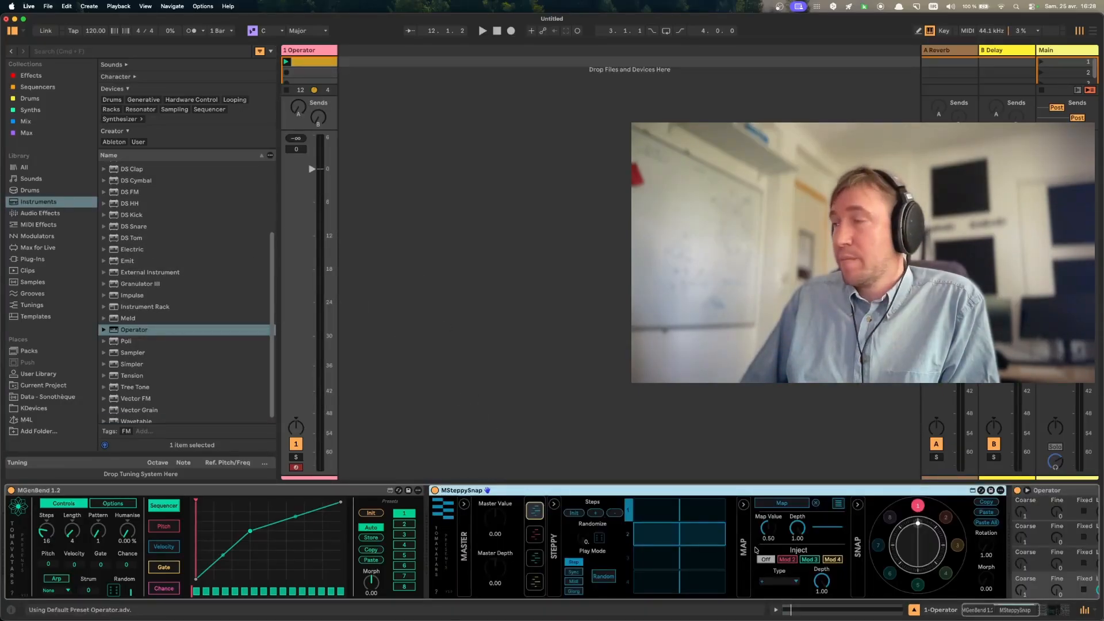
scroll(756, 551, right, 5)
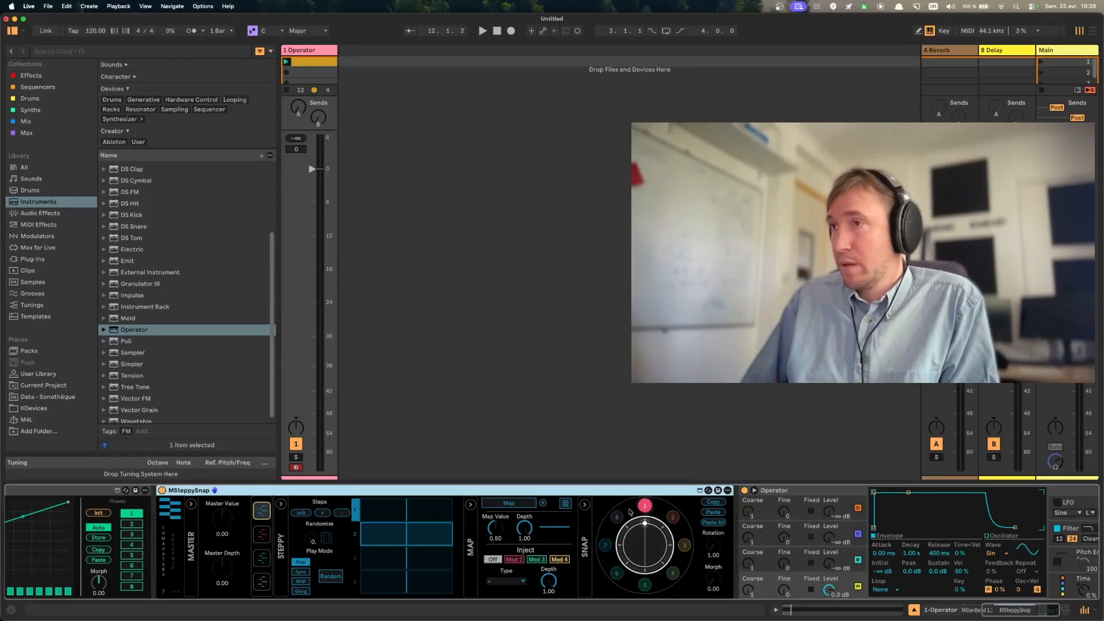
click(509, 503)
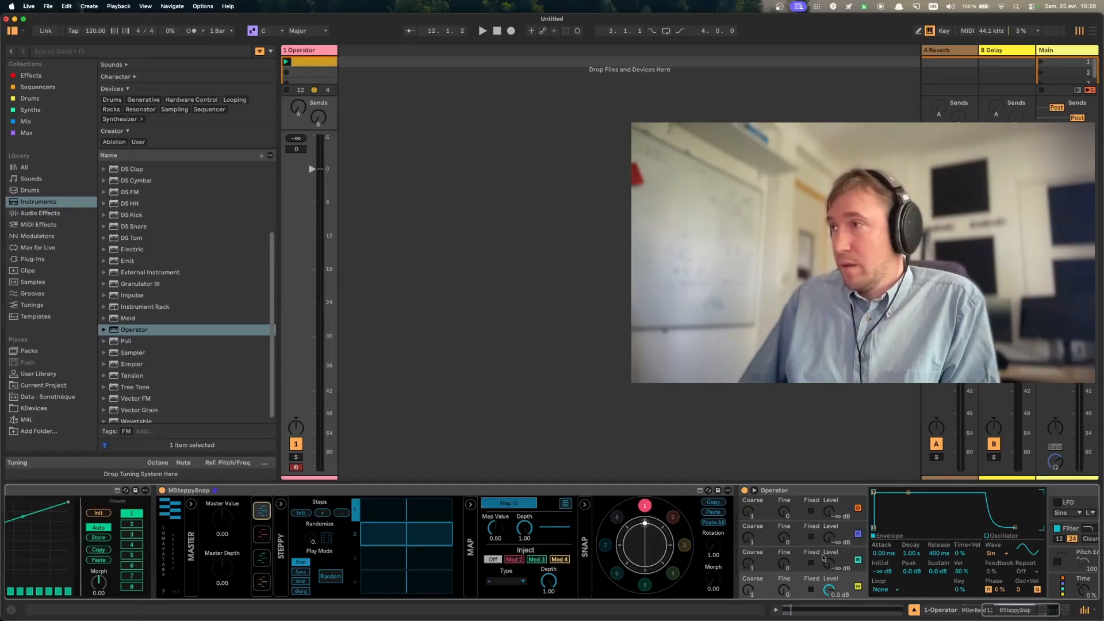
click(749, 565)
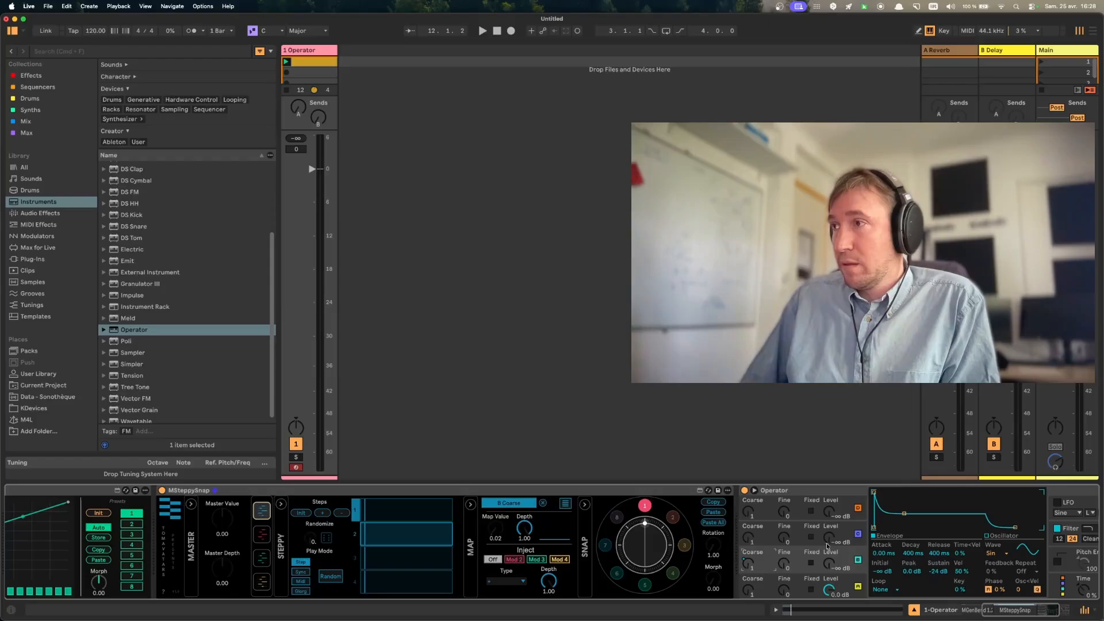
- Draw varied values across the four Steppy steps, and set the B Coarse map value to 0.31 and depth to 0.97
key(space)
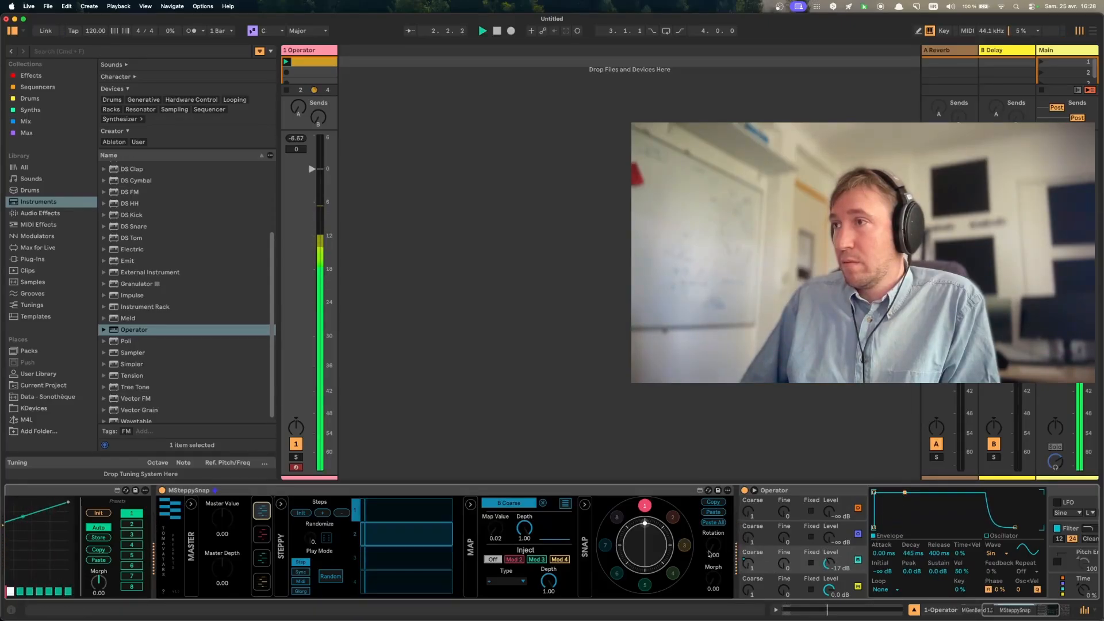
mouse_move(394, 541)
mouse_down()
mouse_move(419, 553)
mouse_move(379, 574)
mouse_move(433, 583)
mouse_up()
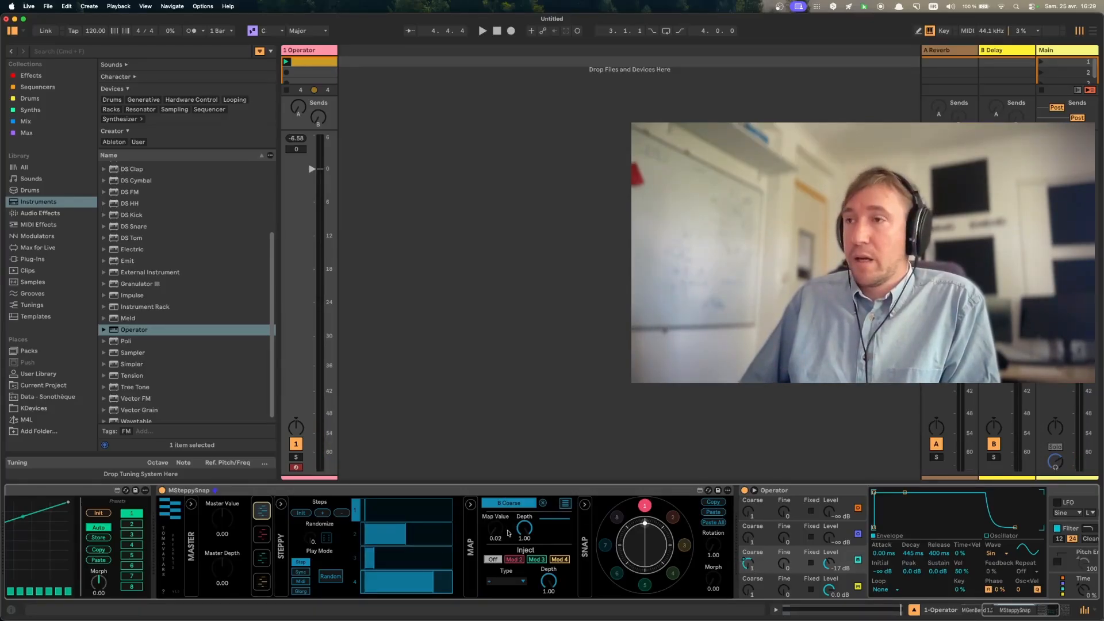
mouse_move(495, 528)
mouse_down()
mouse_move(495, 476)
mouse_move(496, 510)
mouse_up()
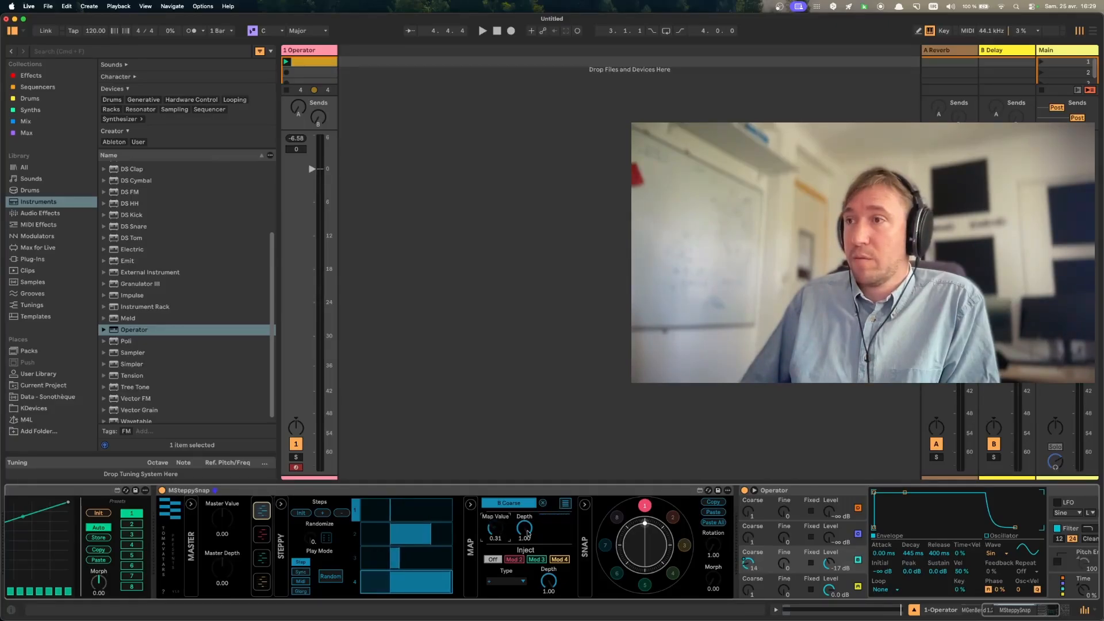
mouse_move(527, 533)
mouse_down()
mouse_move(527, 575)
mouse_move(527, 535)
mouse_up()
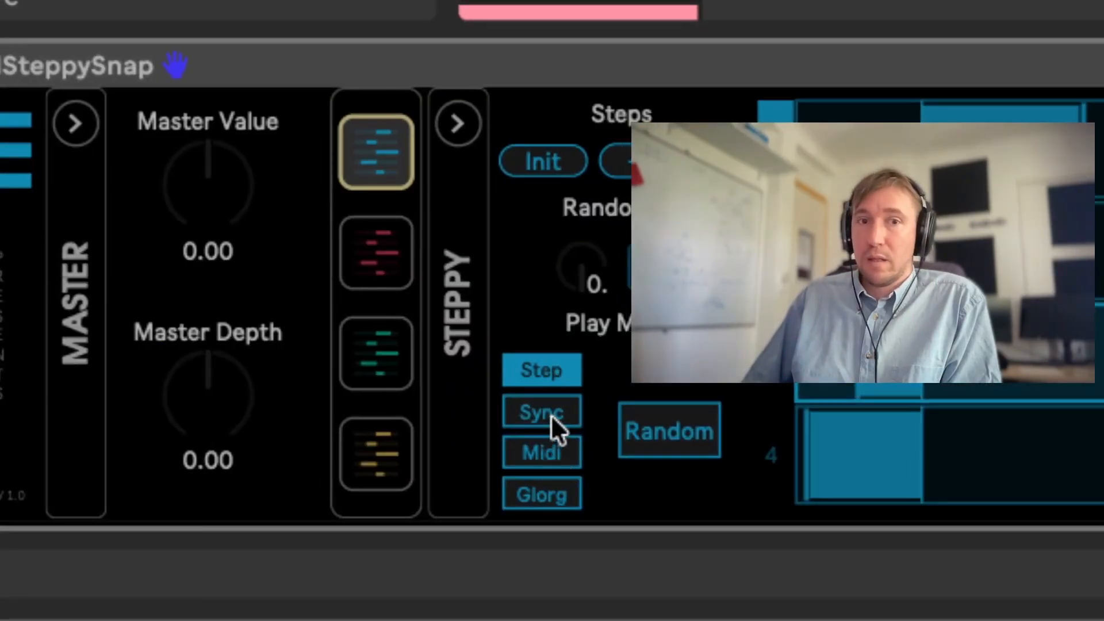
- Try Steppy's Sync, Midi and Glorg play modes, and return to Sync
click(551, 415)
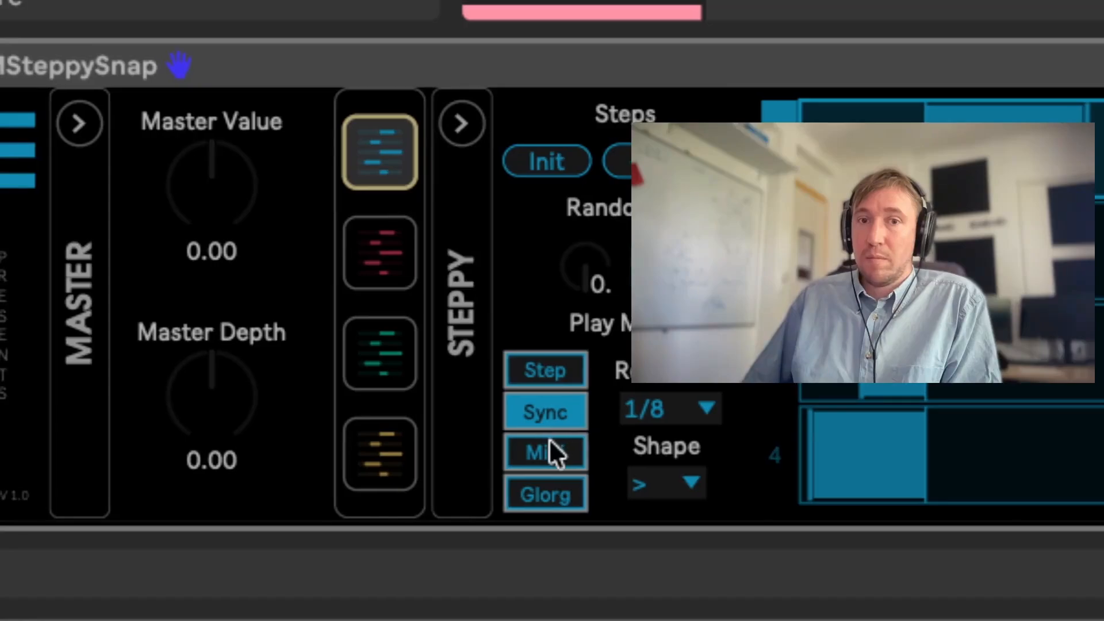
click(549, 440)
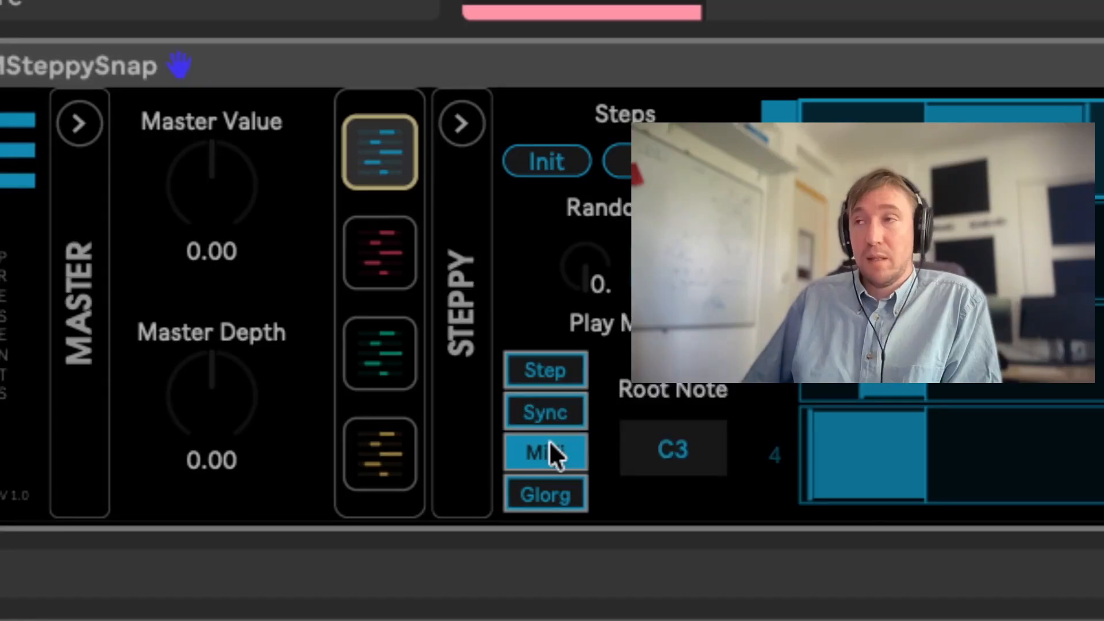
click(549, 488)
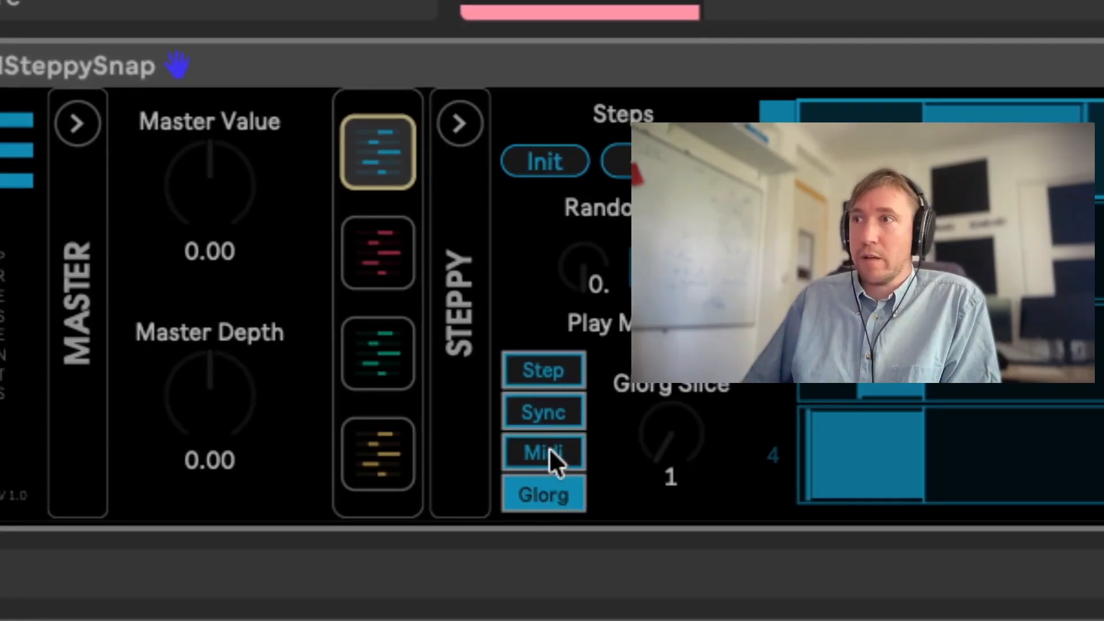
click(551, 416)
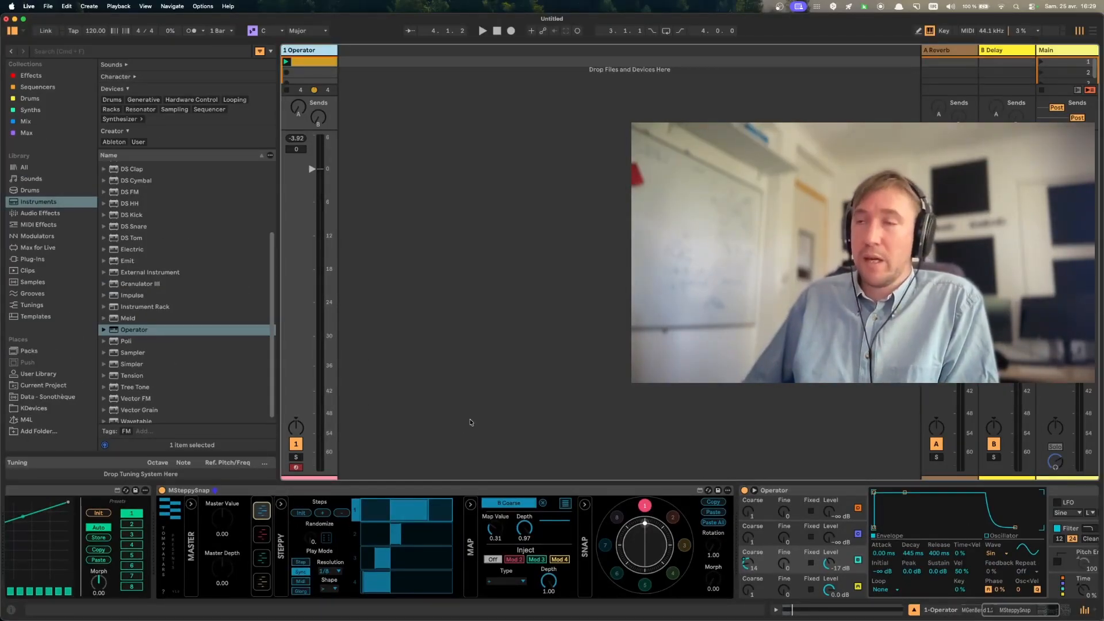
- Audition the Sync play mode at 1/32 and 1/2 resolution, and set the resolution back to 1/8
key(space)
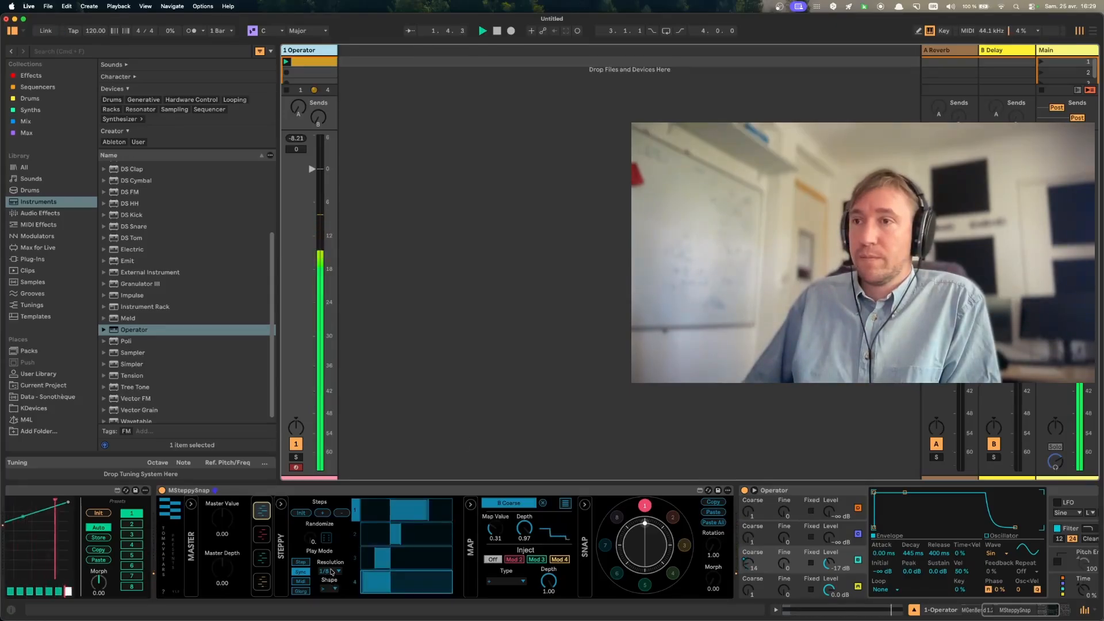
click(329, 571)
click(326, 494)
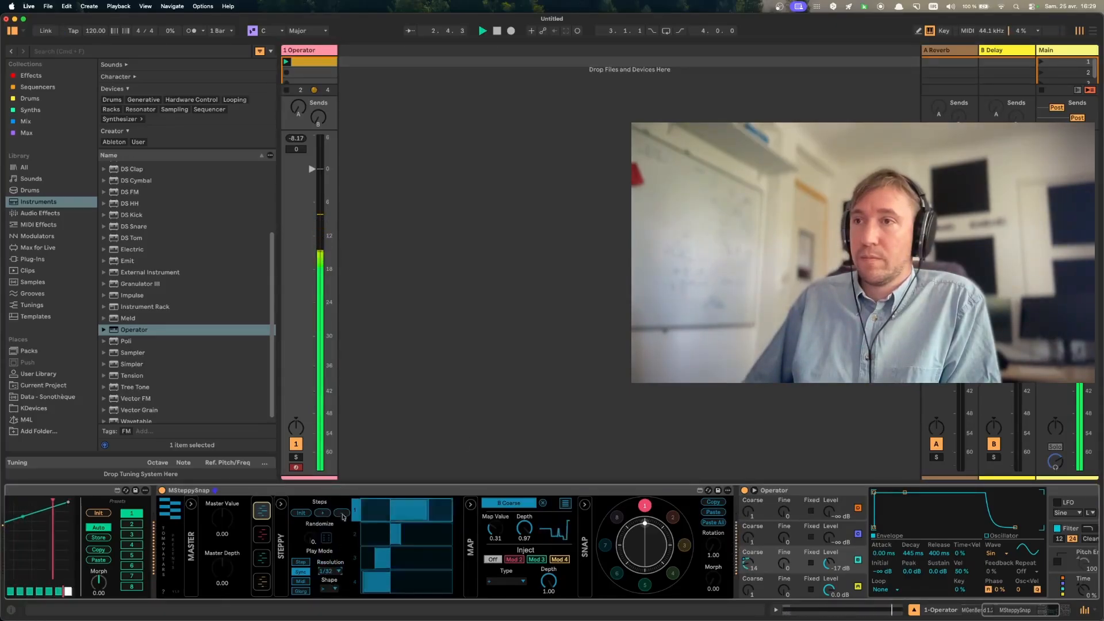
click(325, 571)
click(328, 532)
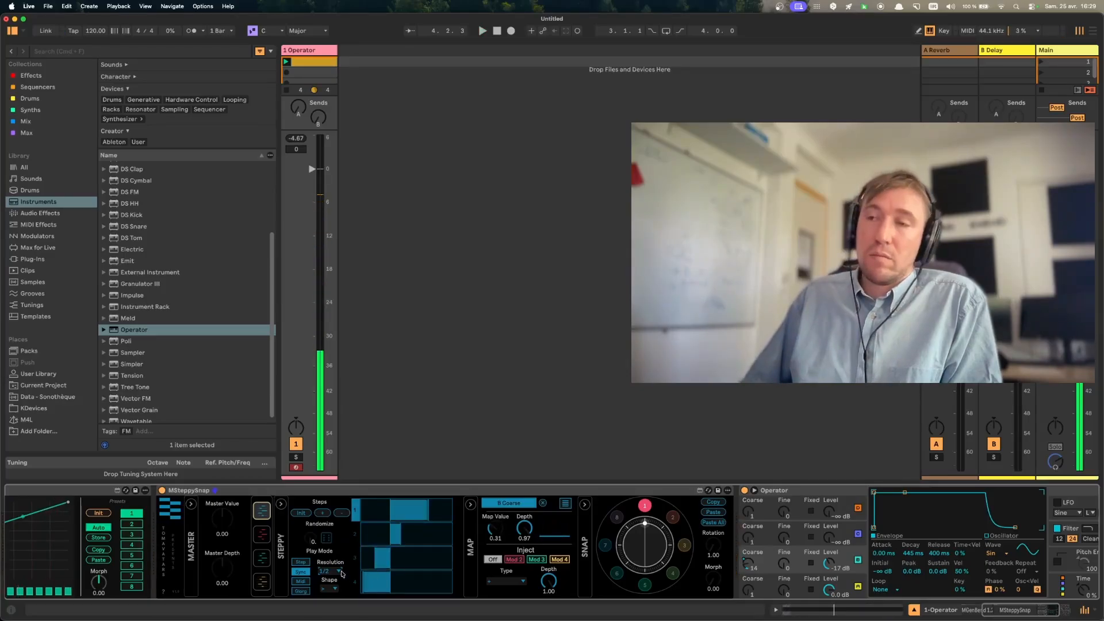
click(336, 571)
click(336, 517)
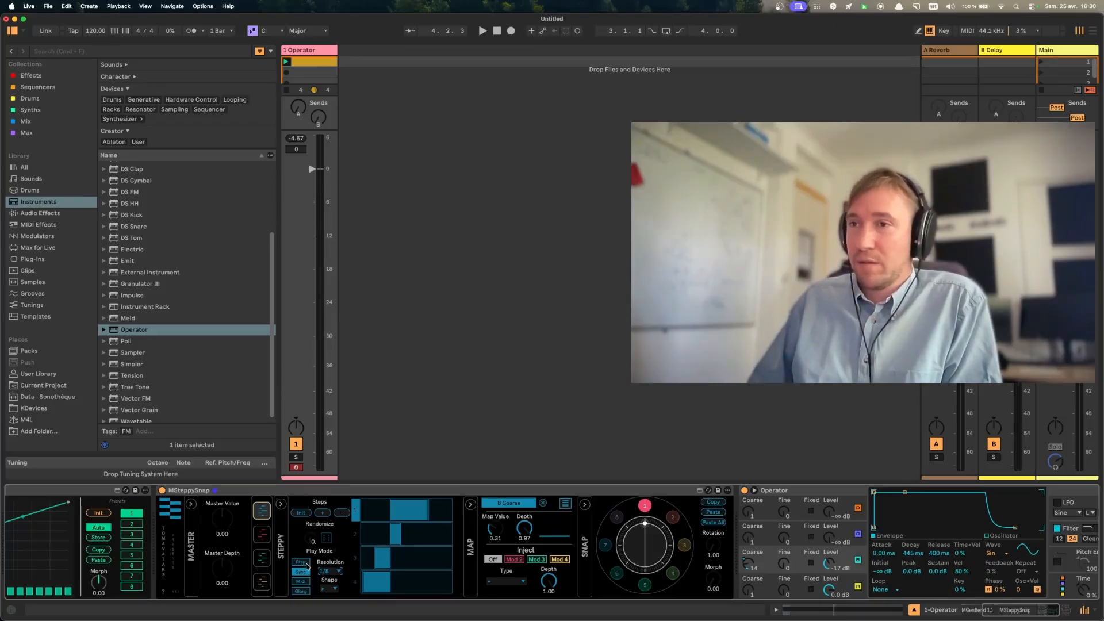
- Set Steppy's play mode to Midi, audition it with a pitch pattern drawn in MGenBend, and reset the pitches to 0
click(302, 581)
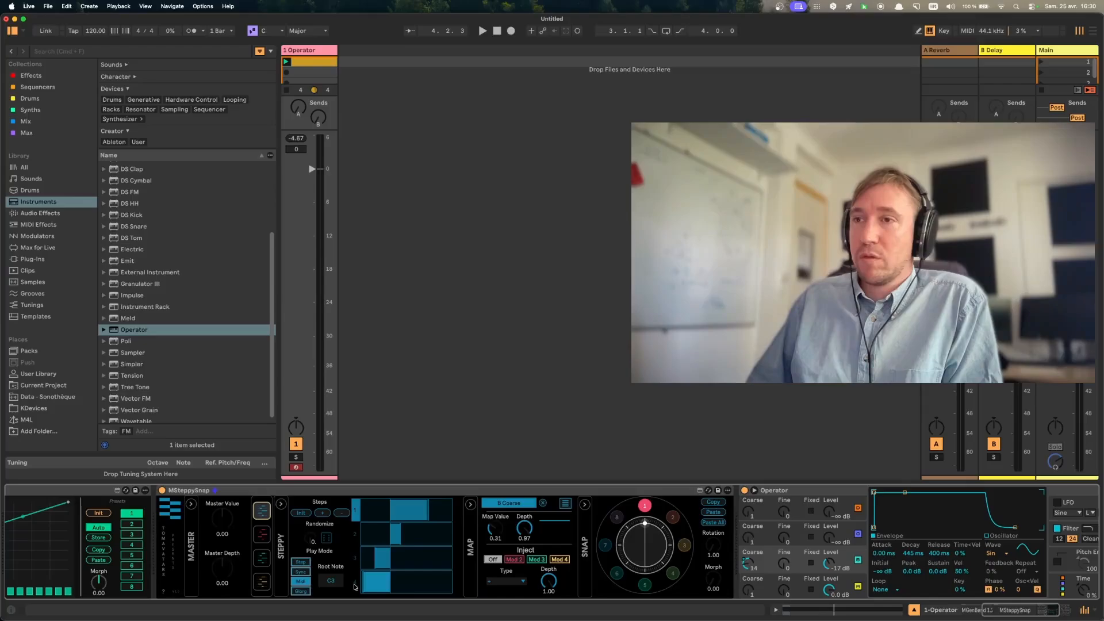
scroll(363, 573, left, 5)
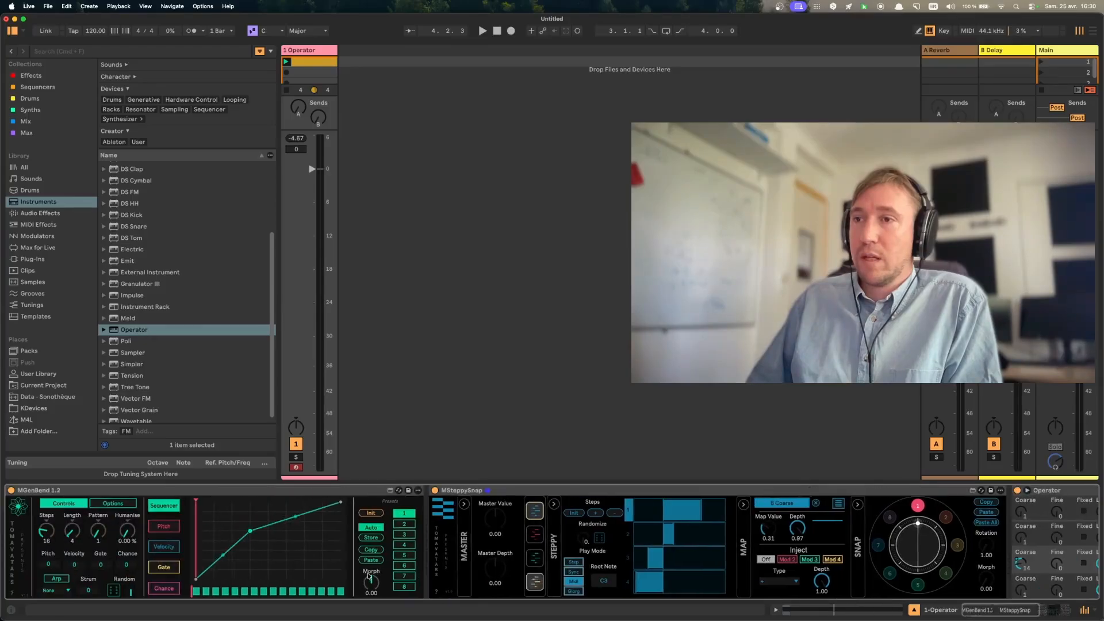
click(163, 527)
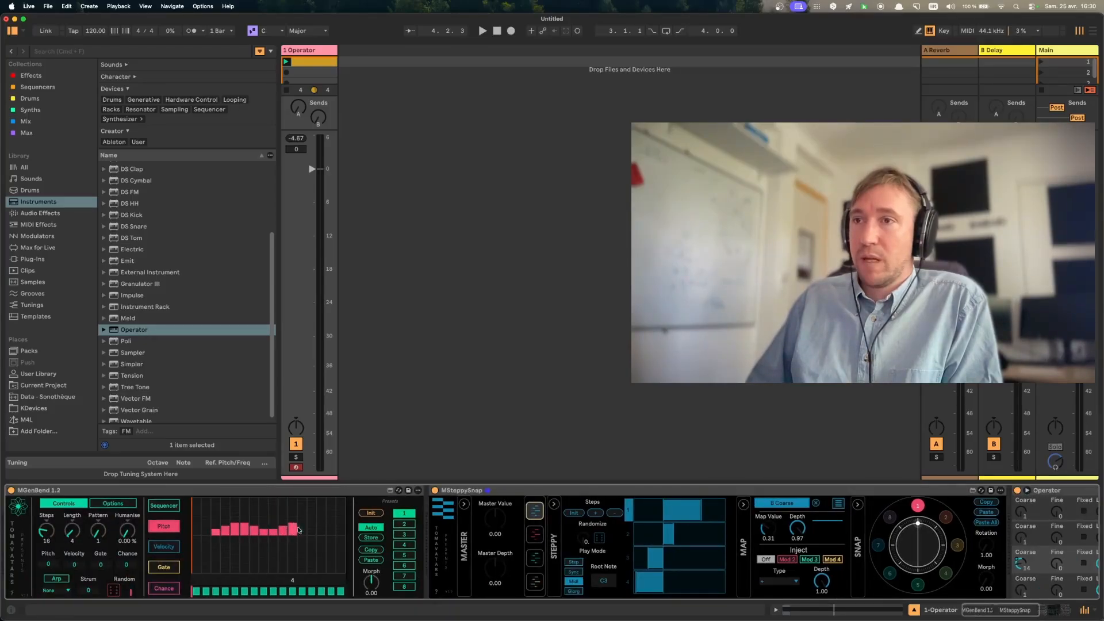
key(space)
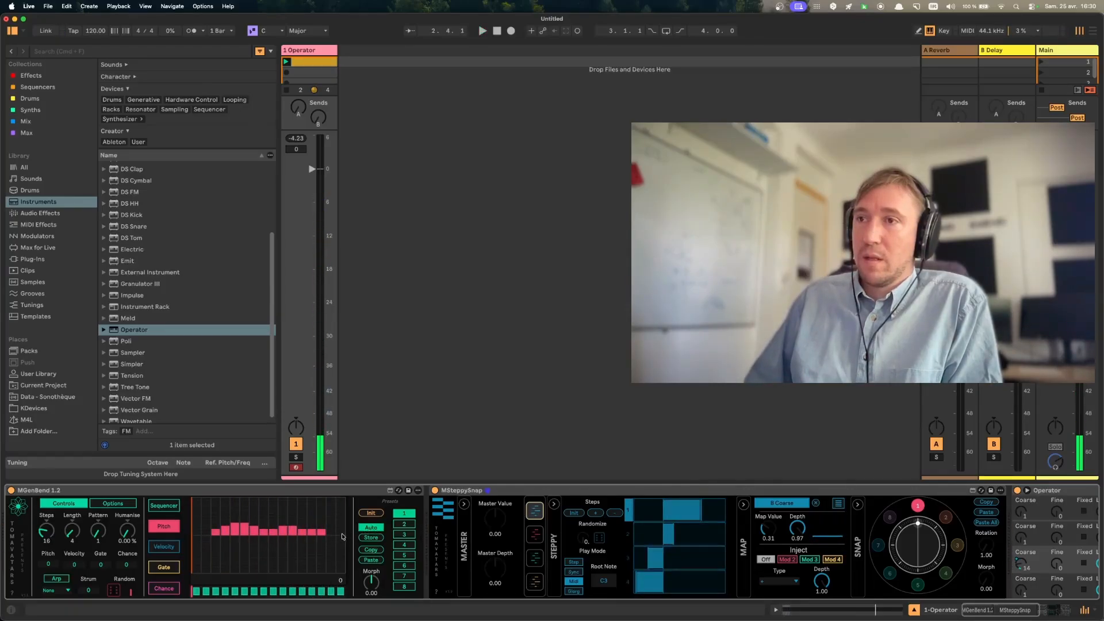
drag(344, 536, 219, 537)
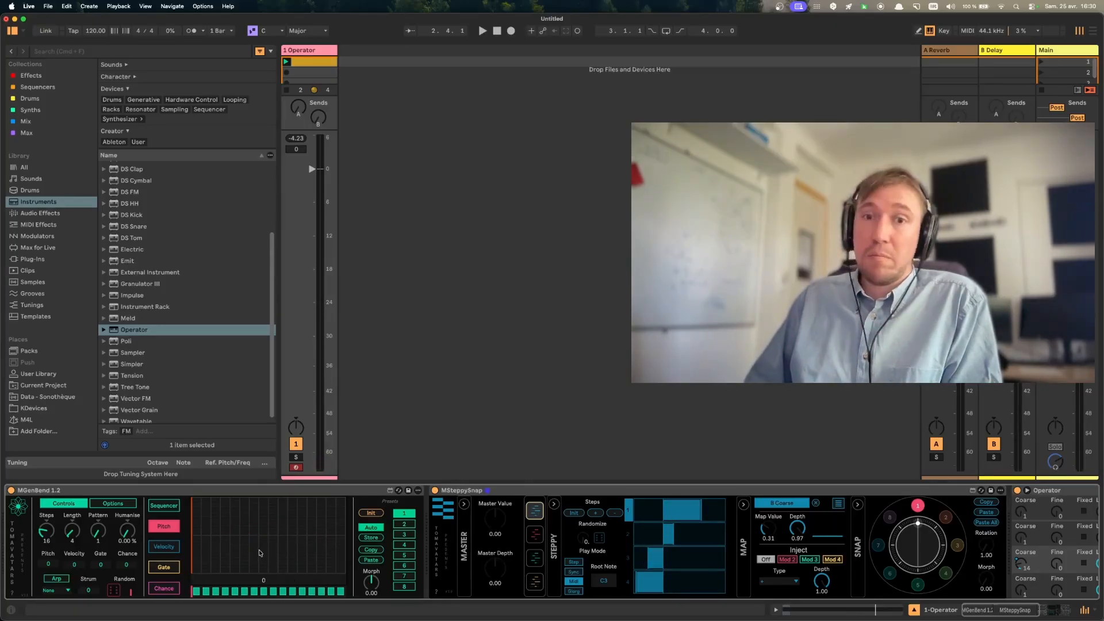
- Set Steppy's play mode to Glorg and audition the Glorg Slice control during playback
scroll(439, 568, right, 3)
scroll(438, 568, right, 2)
click(437, 591)
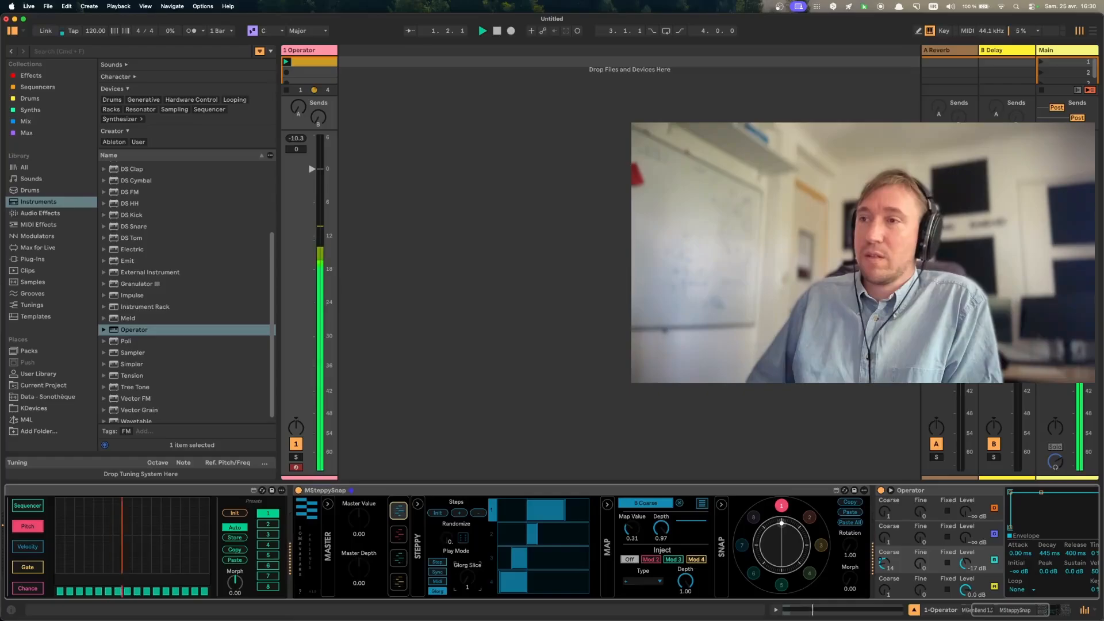
mouse_move(467, 583)
mouse_down()
mouse_move(467, 569)
mouse_move(468, 582)
mouse_up()
key(space)
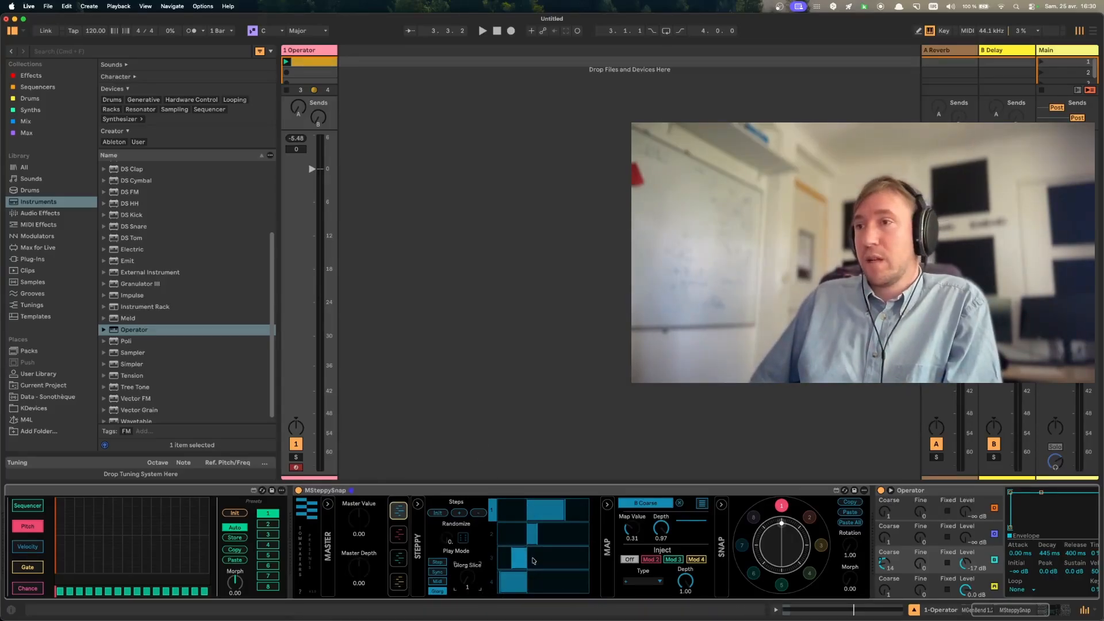
- Set Steppy's play mode to Step, extend modulator 1 to 16 steps, and audition a new step pattern
scroll(533, 561, right, 1)
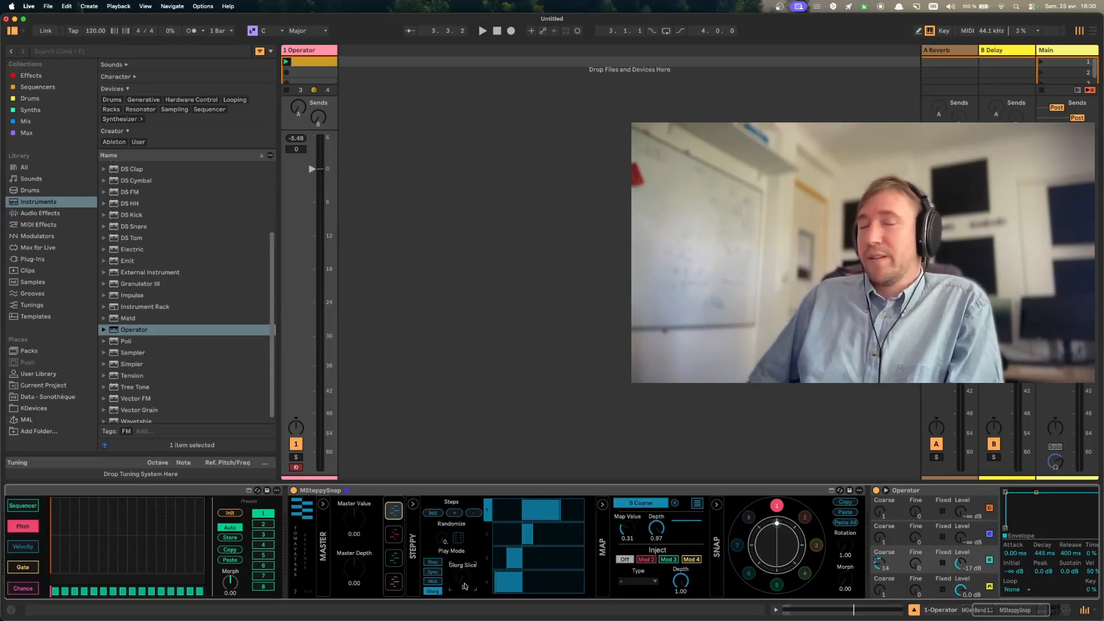
click(433, 562)
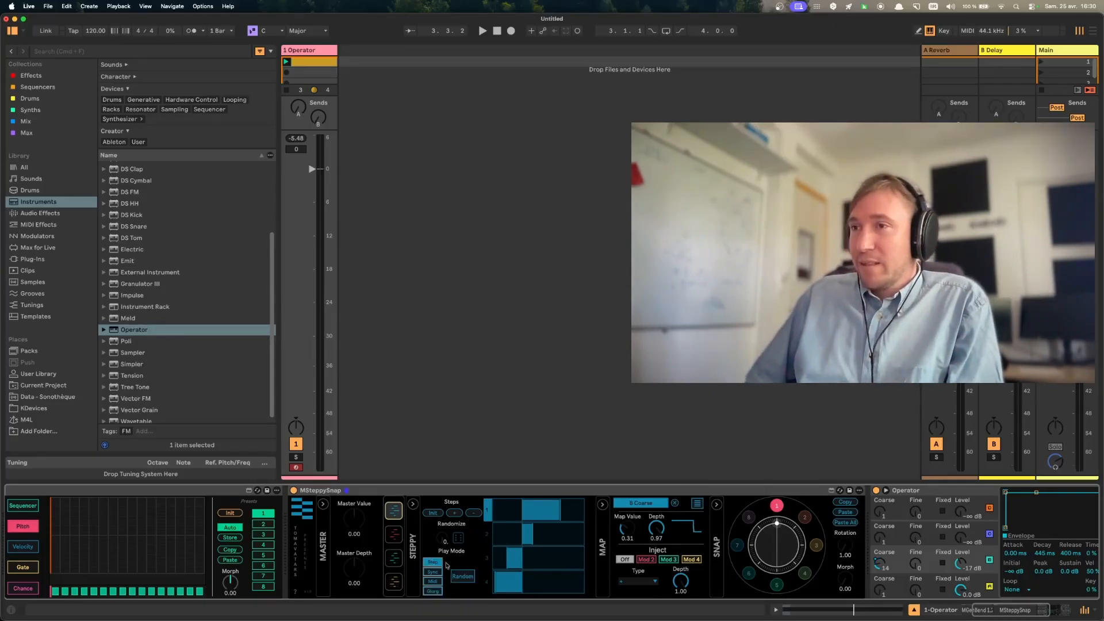
click(455, 513)
click(455, 513)
click(455, 513)
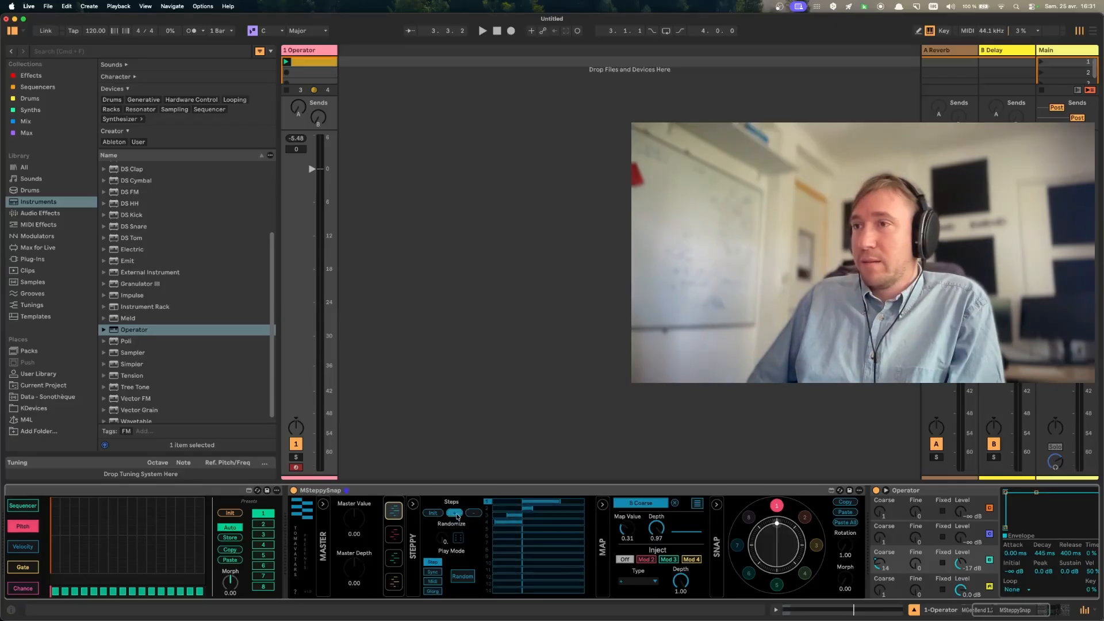
click(455, 513)
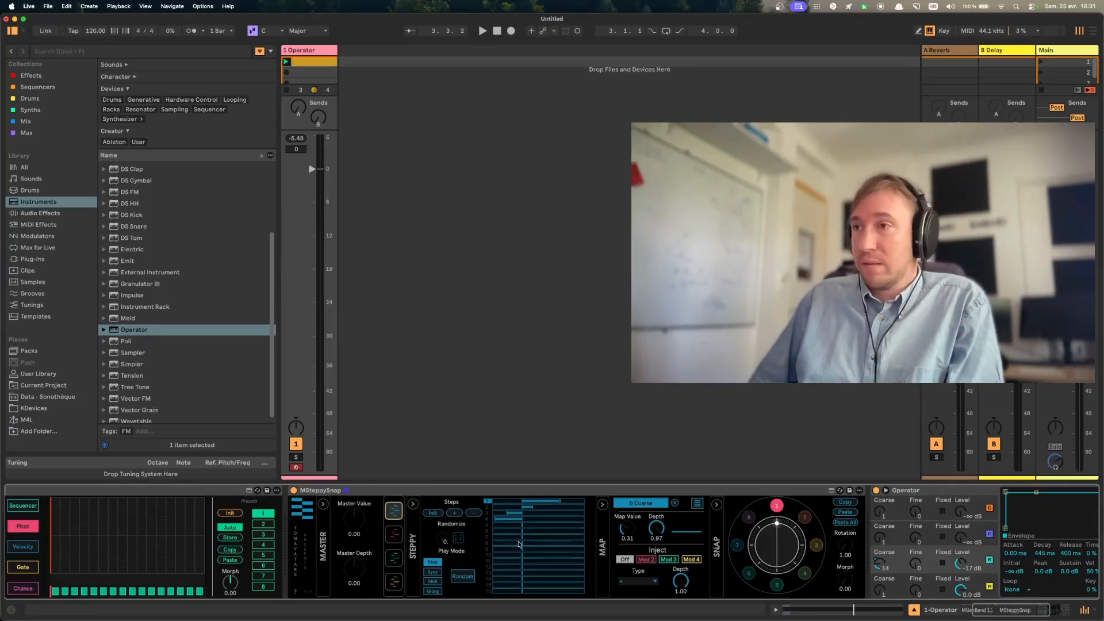
key(space)
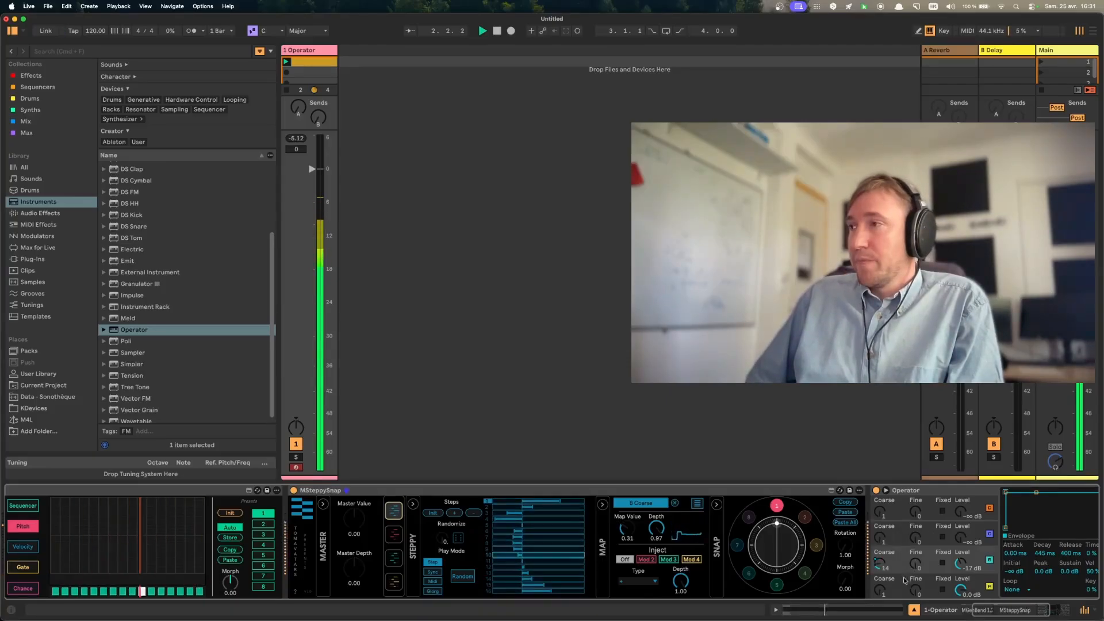
key(space)
- Set Operator's oscillator B envelope to 65.7 ms decay with minimum sustain, and enable the oscillator's Fixed frequency mode
scroll(944, 549, right, 5)
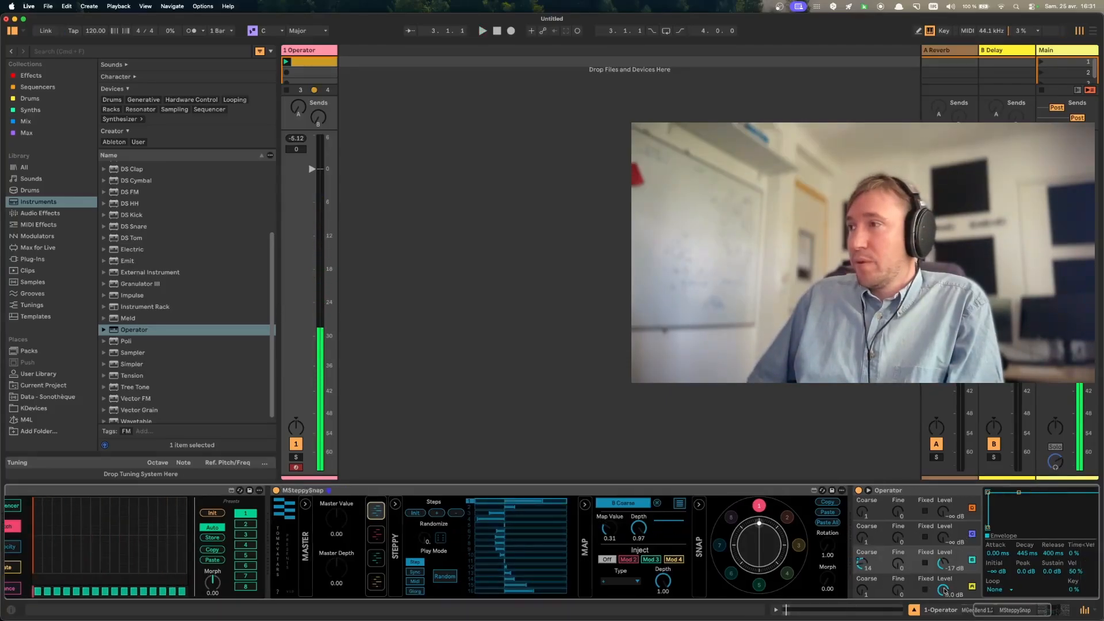
drag(857, 494, 851, 527)
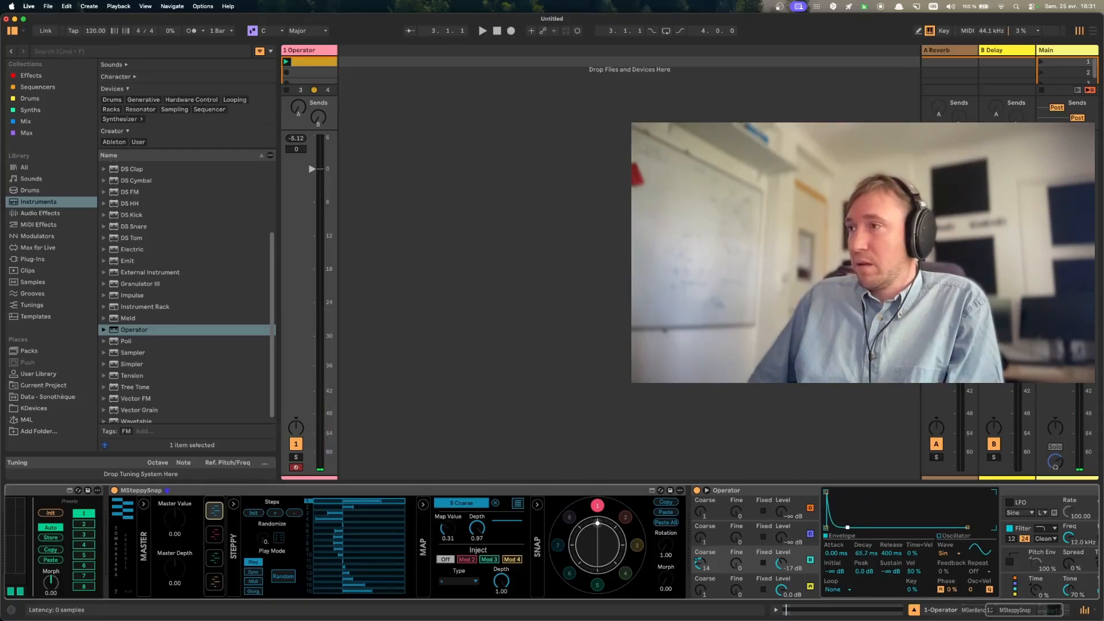
click(763, 565)
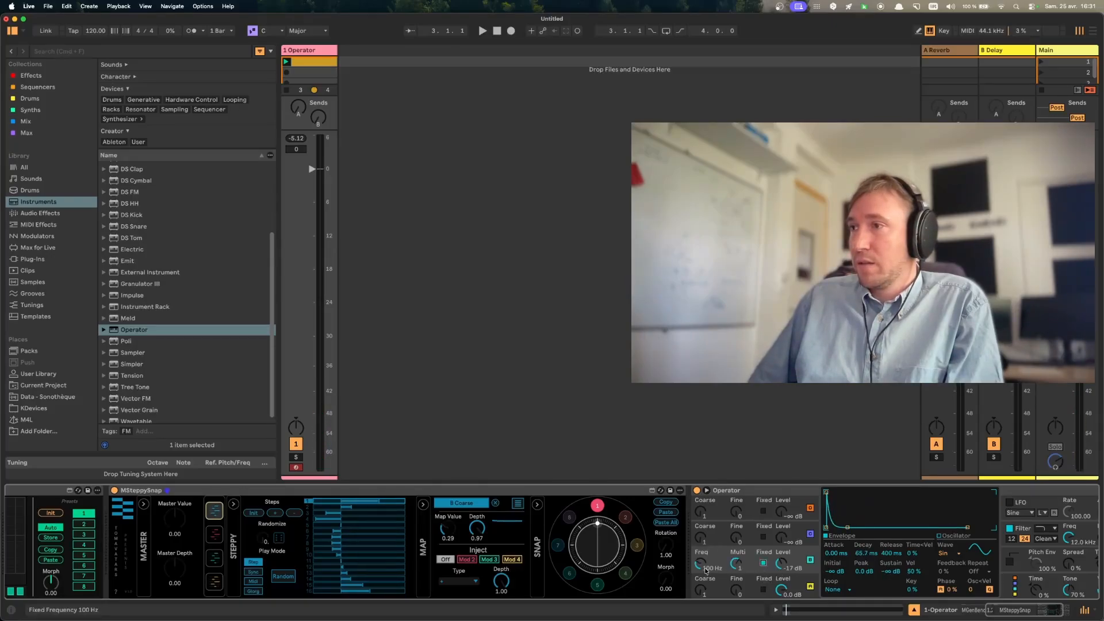
- Remap modulator 1 from B Coarse to oscillator B's fixed frequency, and play a descending pattern drawn across its steps
click(495, 504)
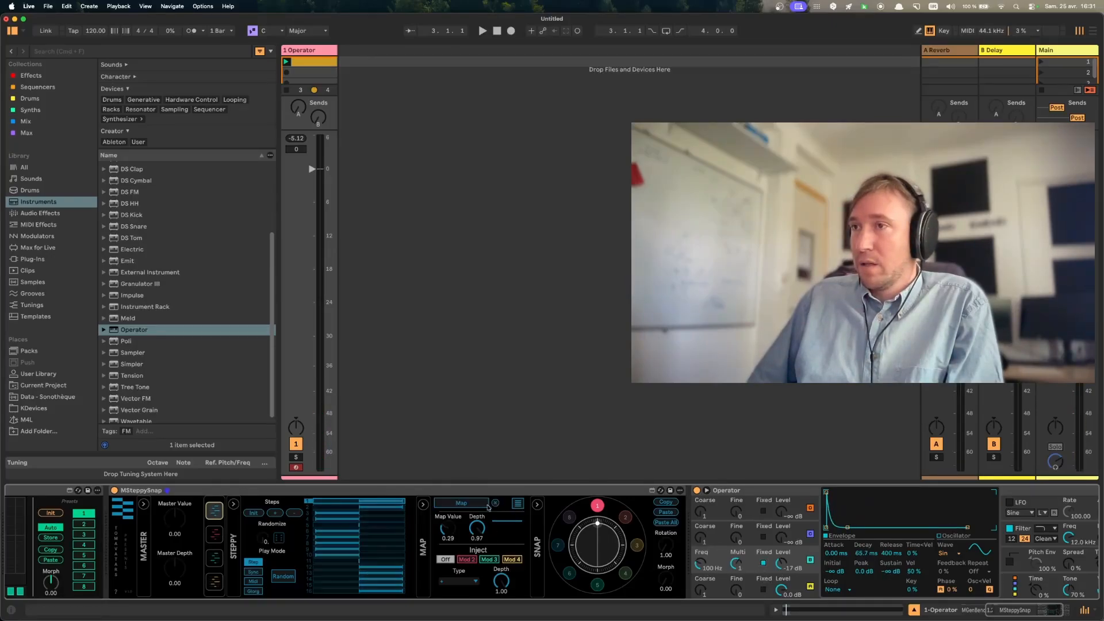
click(699, 565)
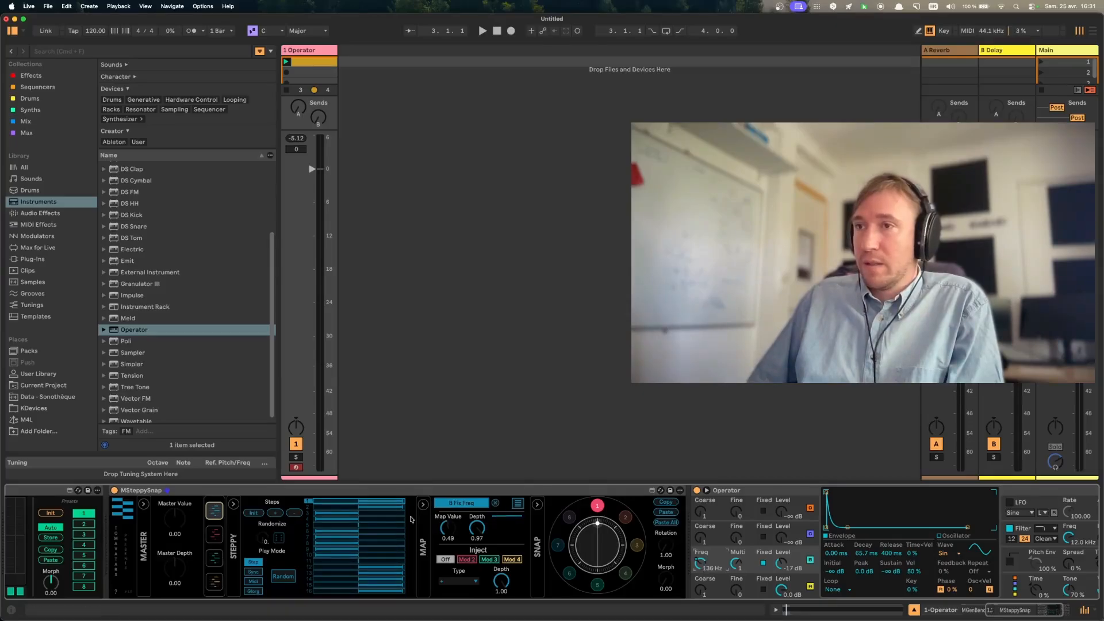
mouse_move(398, 505)
mouse_down()
mouse_move(355, 538)
mouse_move(373, 592)
mouse_up()
key(space)
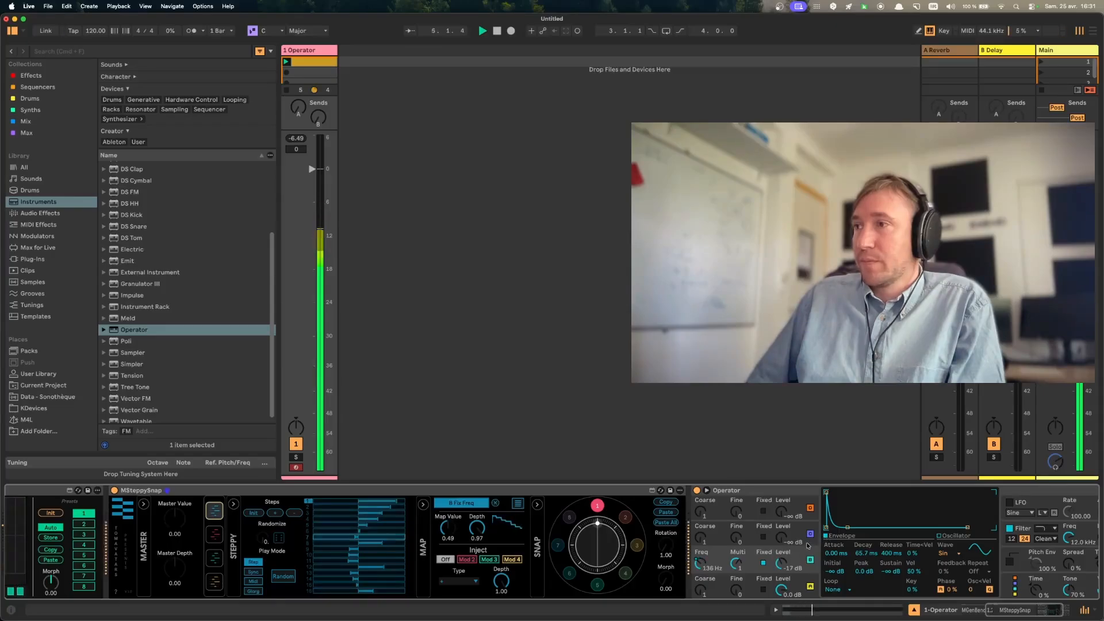
- Set oscillator C to a -5.4 dB level and a fixed 40.9 Hz frequency, and shorten oscillator A's decay to 120 ms
drag(786, 537, 786, 506)
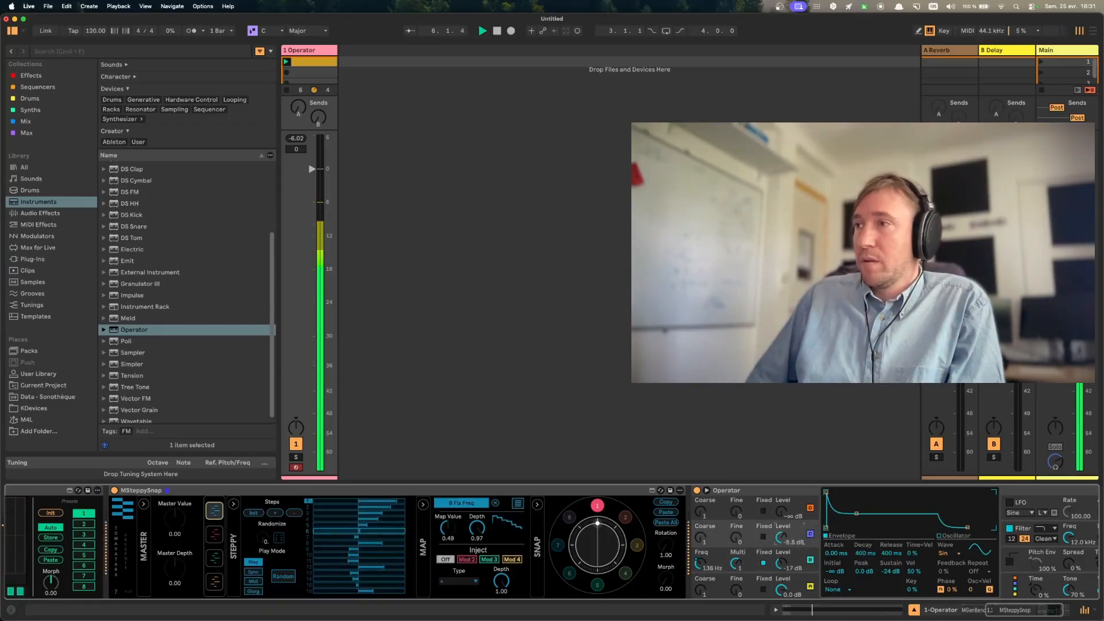
drag(857, 513, 856, 492)
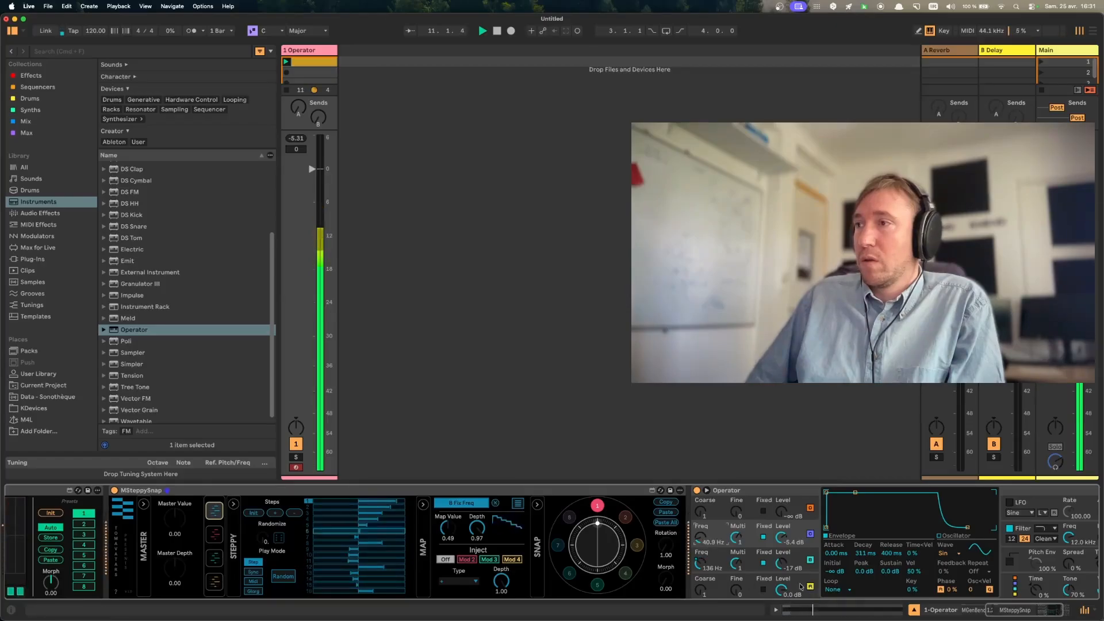
click(782, 589)
drag(860, 494, 849, 525)
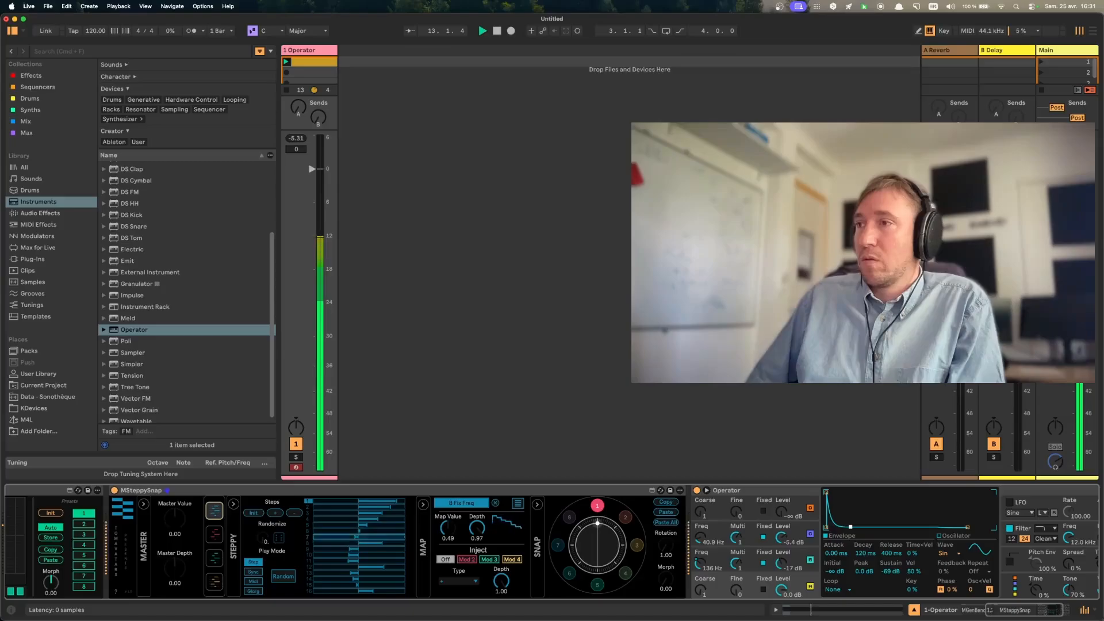
- Set oscillator C's envelope to 14.3 s decay with minimum sustain, and stop playback
click(796, 558)
click(796, 532)
click(796, 533)
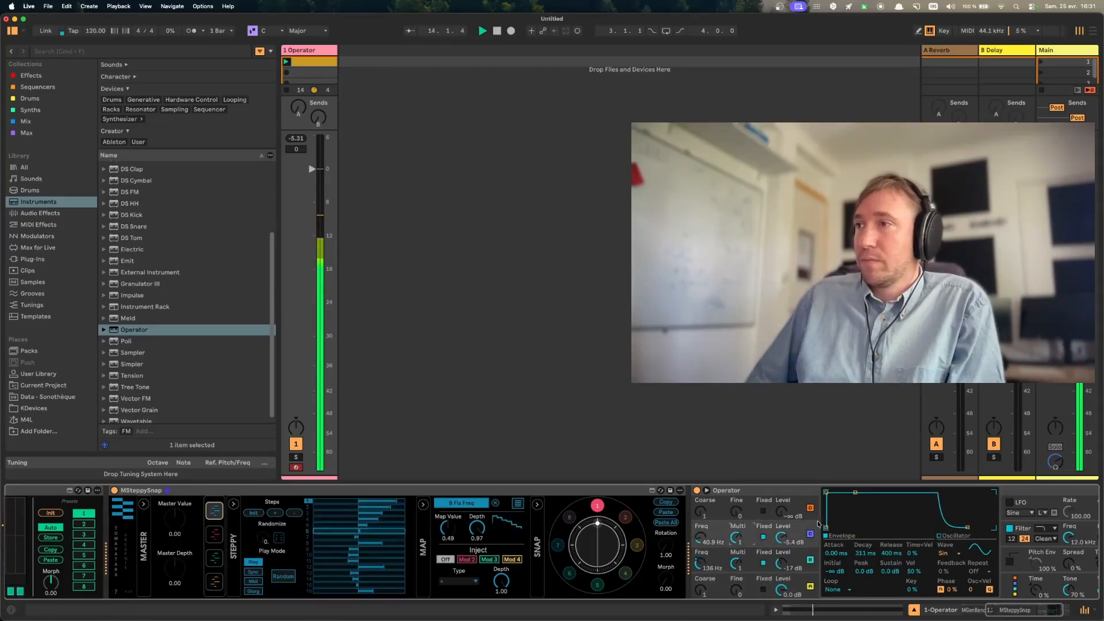
drag(854, 495, 875, 527)
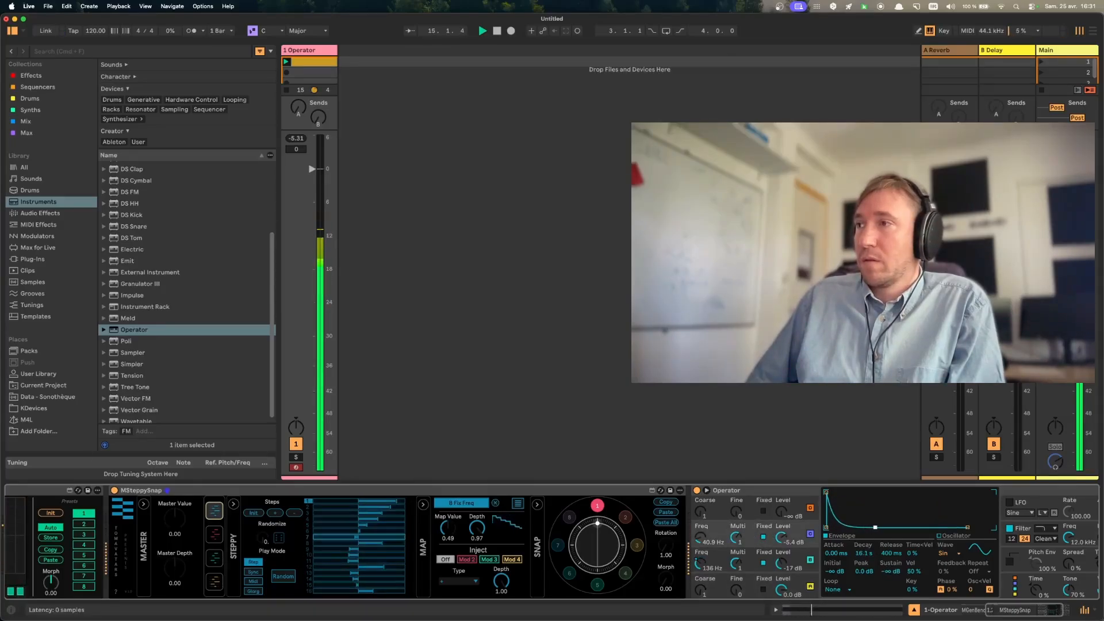
key(space)
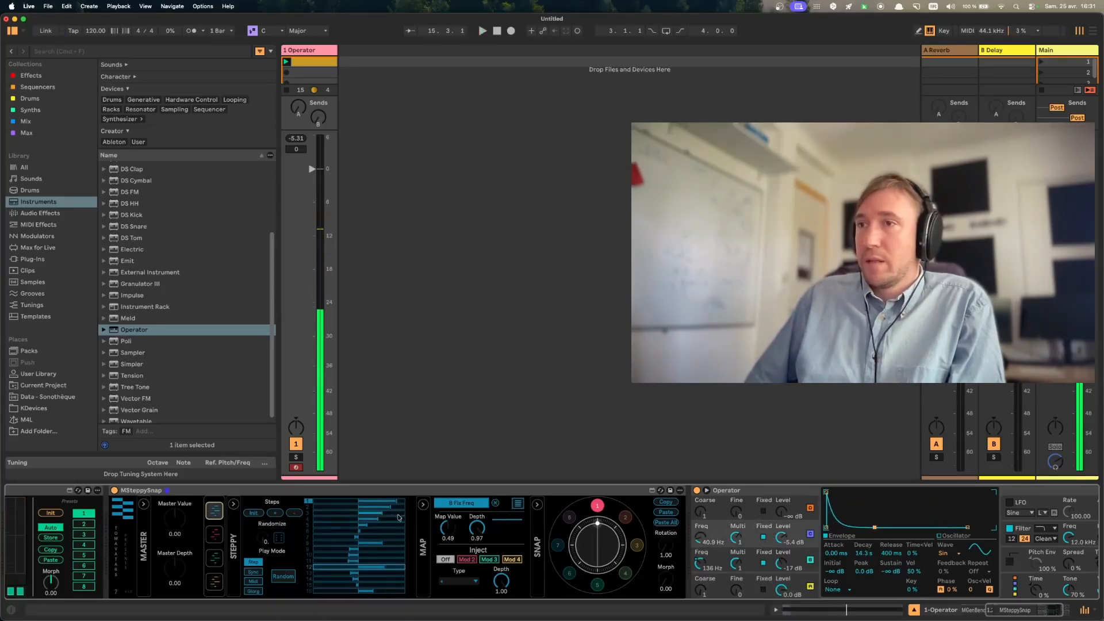
- Look through the four Steppy modulators, return to the first, and show its additional mapping slots
click(215, 536)
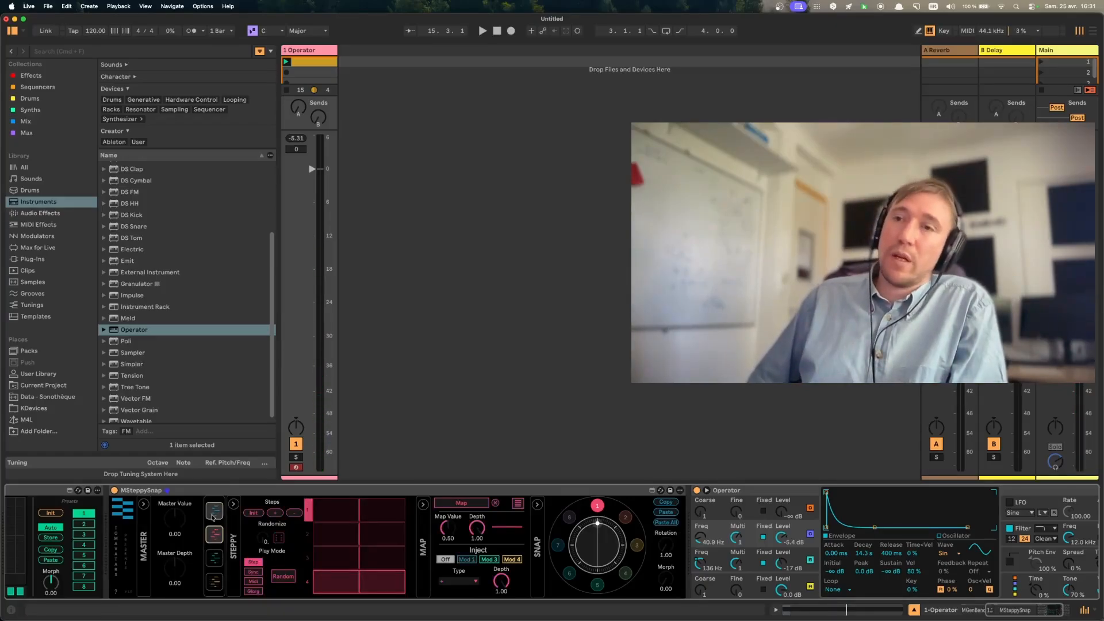
click(213, 516)
click(214, 536)
click(214, 559)
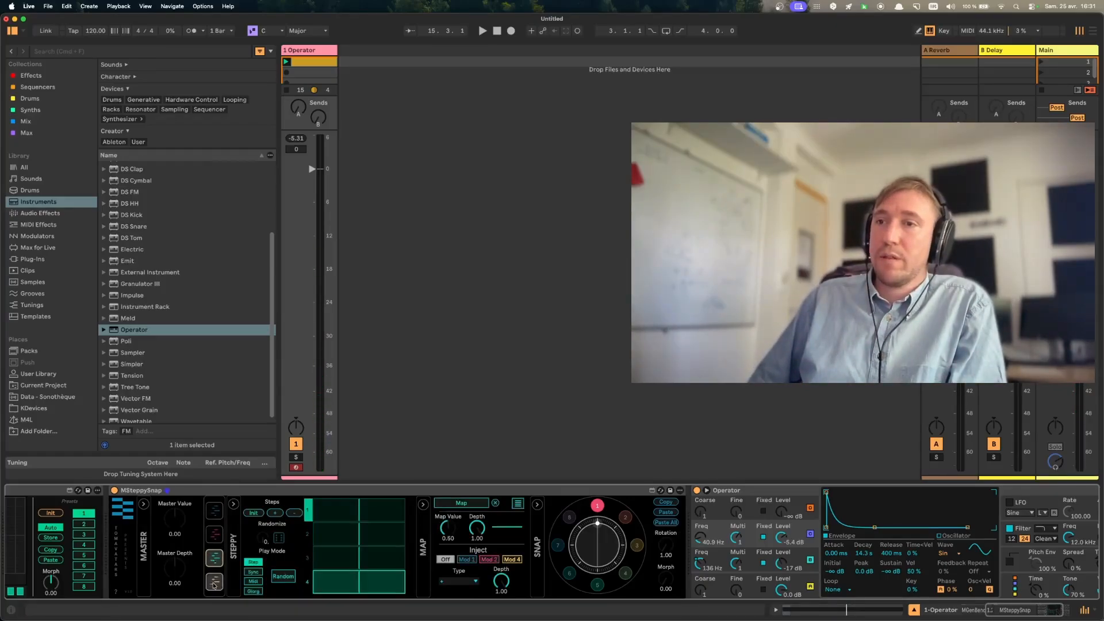
click(214, 583)
click(214, 510)
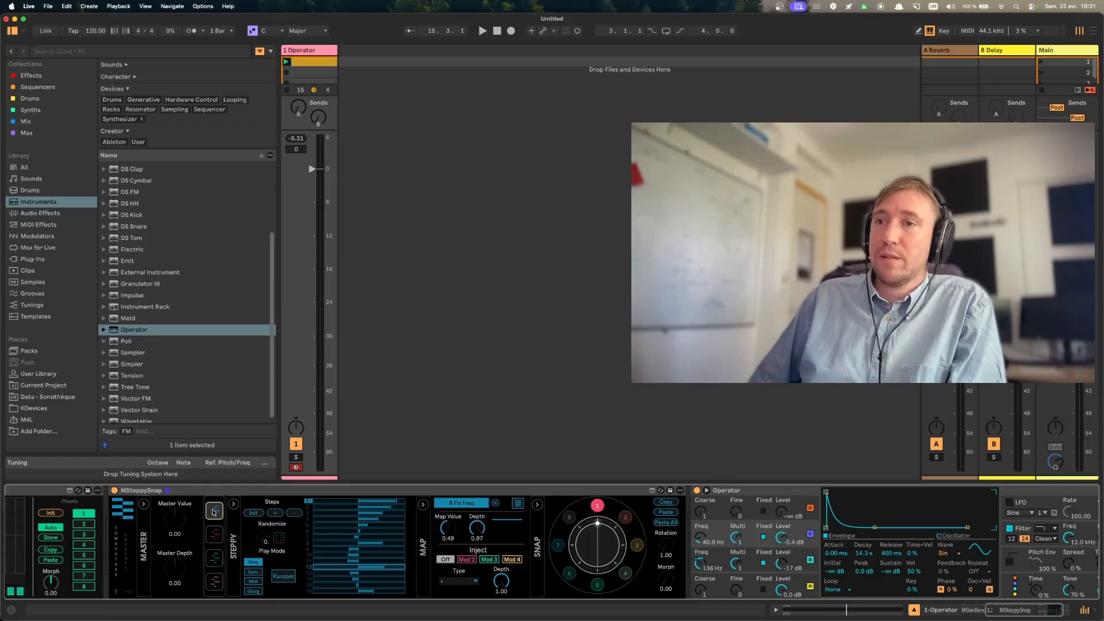
click(517, 504)
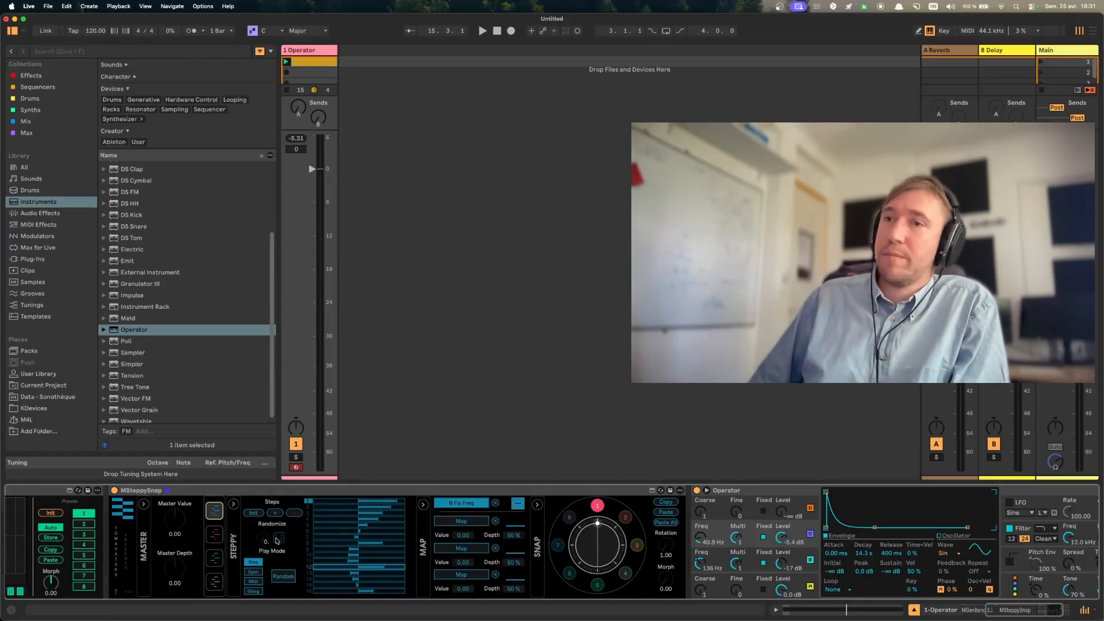
- Map modulator 2 to oscillator C's fixed frequency and draw a descending four-step pattern during playback
click(214, 535)
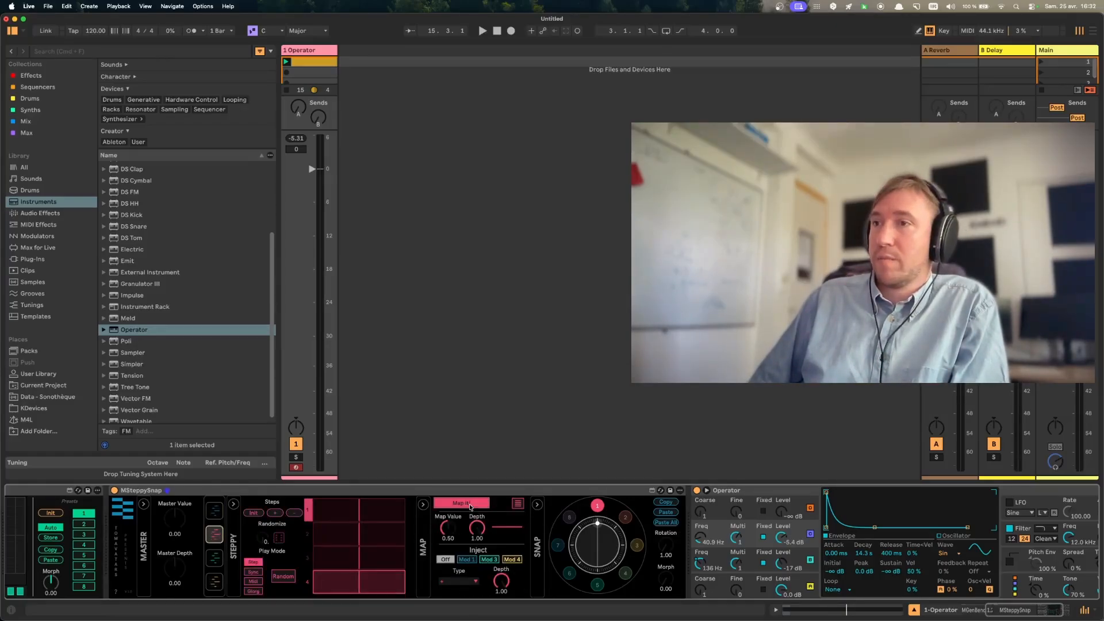
click(702, 530)
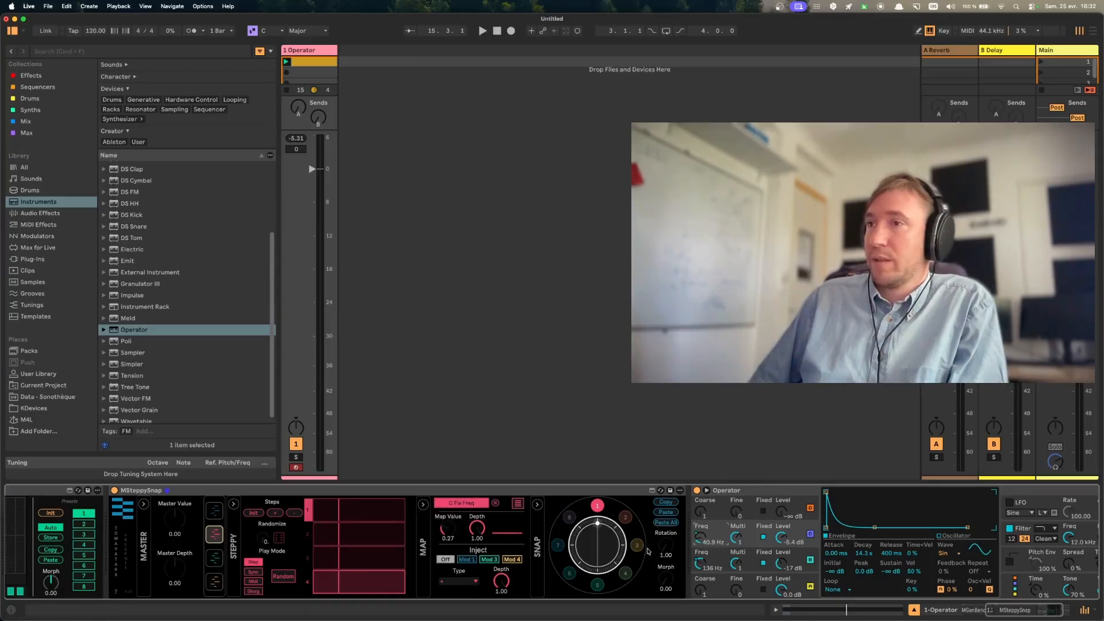
key(space)
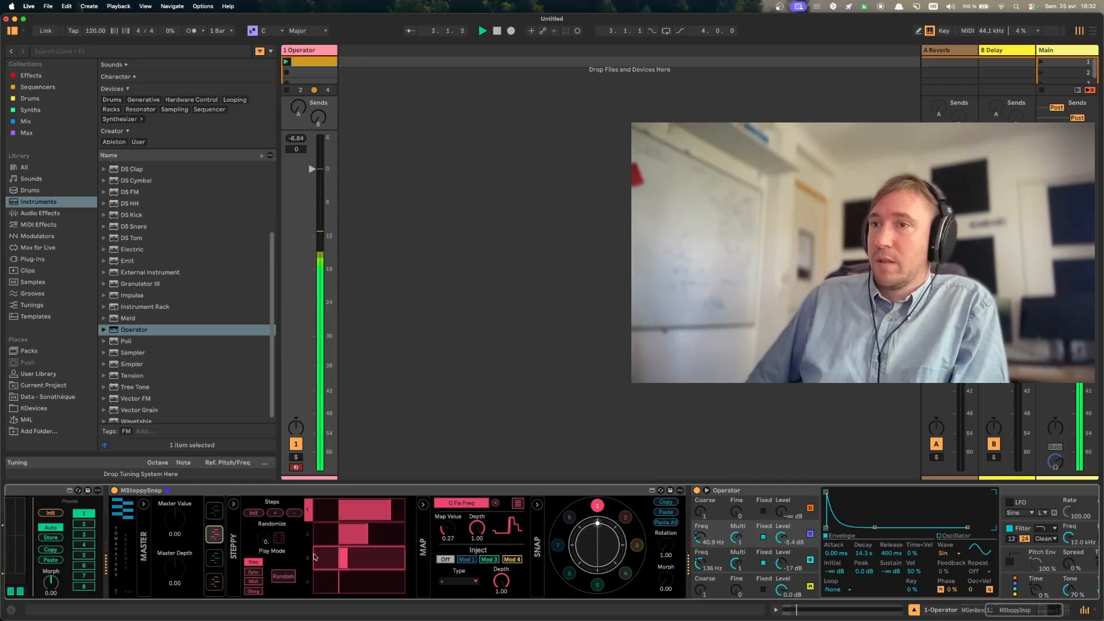
- Compare modulators 1 and 2 running together during playback, and return to modulator 2
click(214, 516)
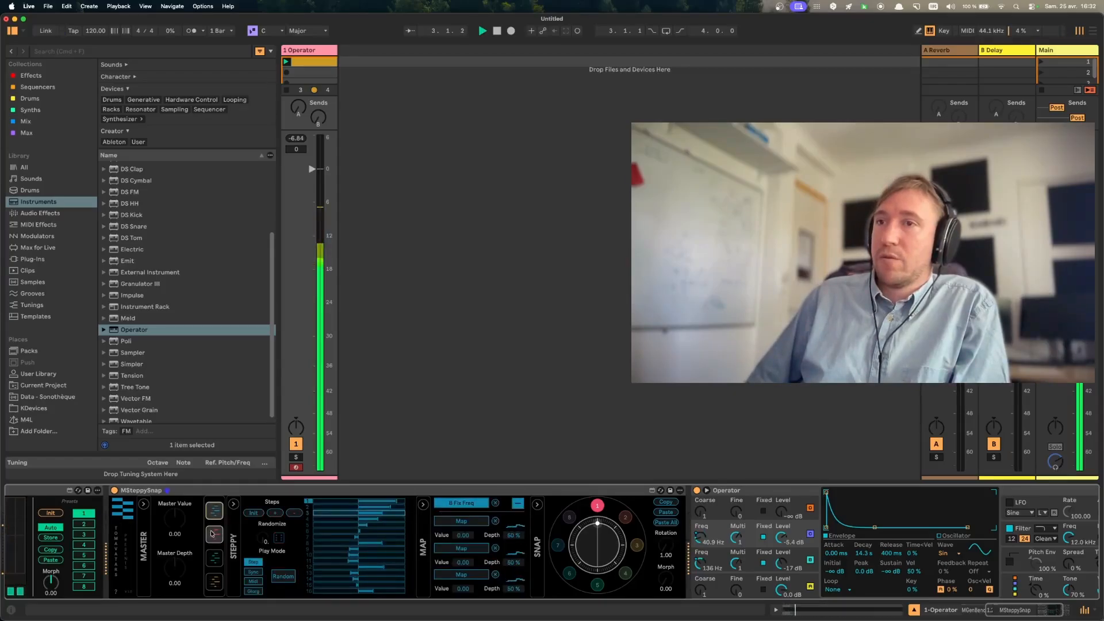
click(214, 534)
click(215, 515)
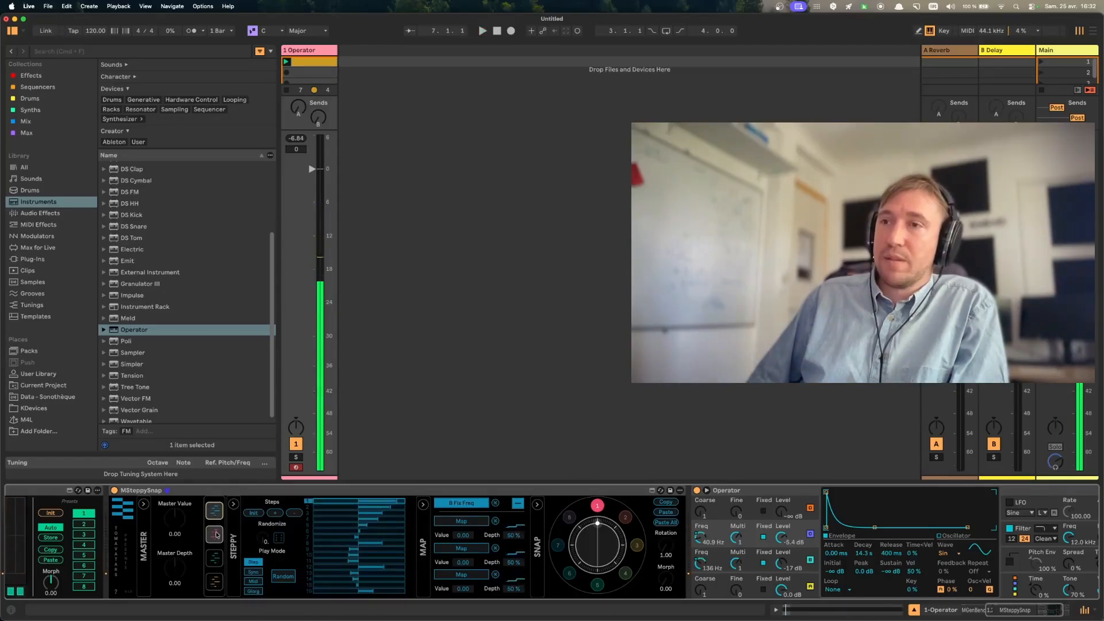
click(215, 534)
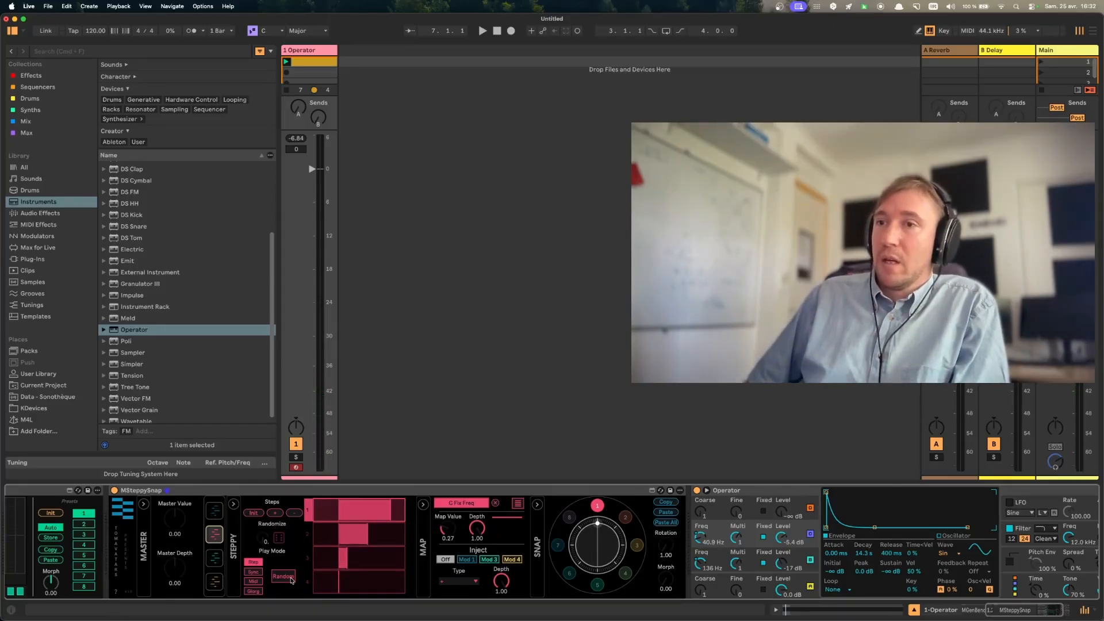
- Raise modulator 2's Randomize amount and randomize its steps several times
key(space)
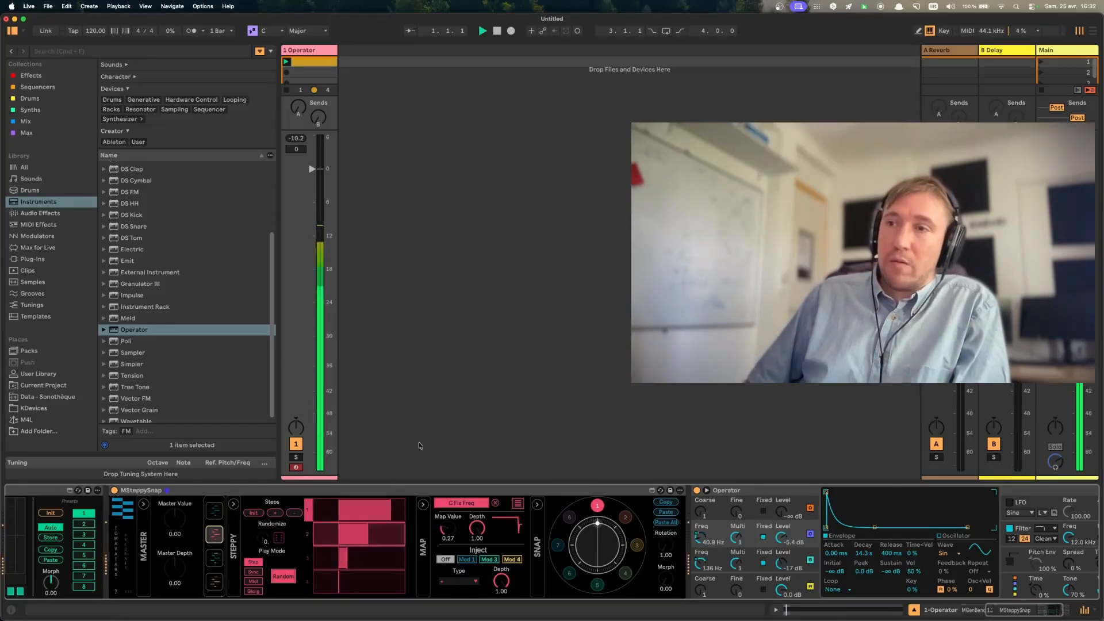
drag(263, 539, 263, 481)
key(space)
click(280, 540)
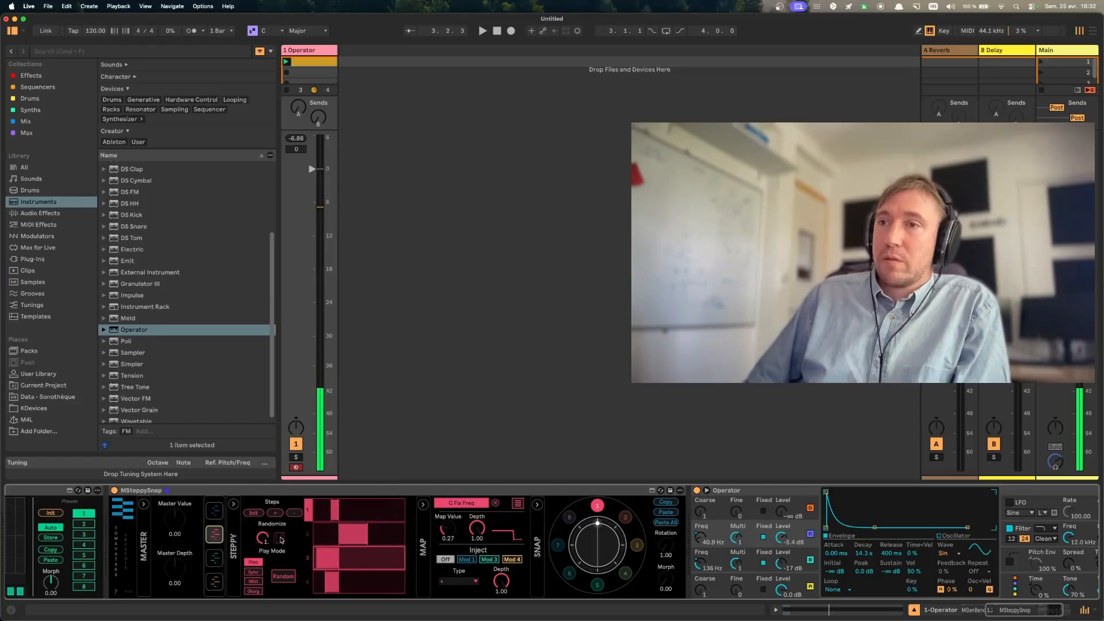
click(281, 539)
click(280, 539)
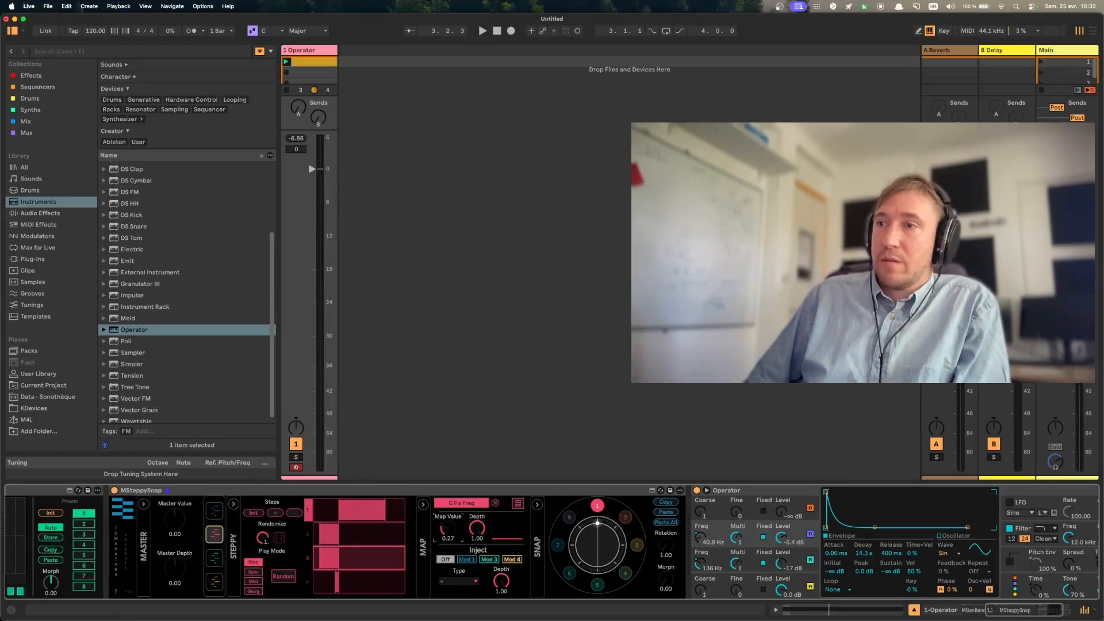
- Set modulator 2's Map Value to 0.46 and oscillator C's decay to 5.49 s while auditioning the sound
drag(447, 529, 448, 515)
key(space)
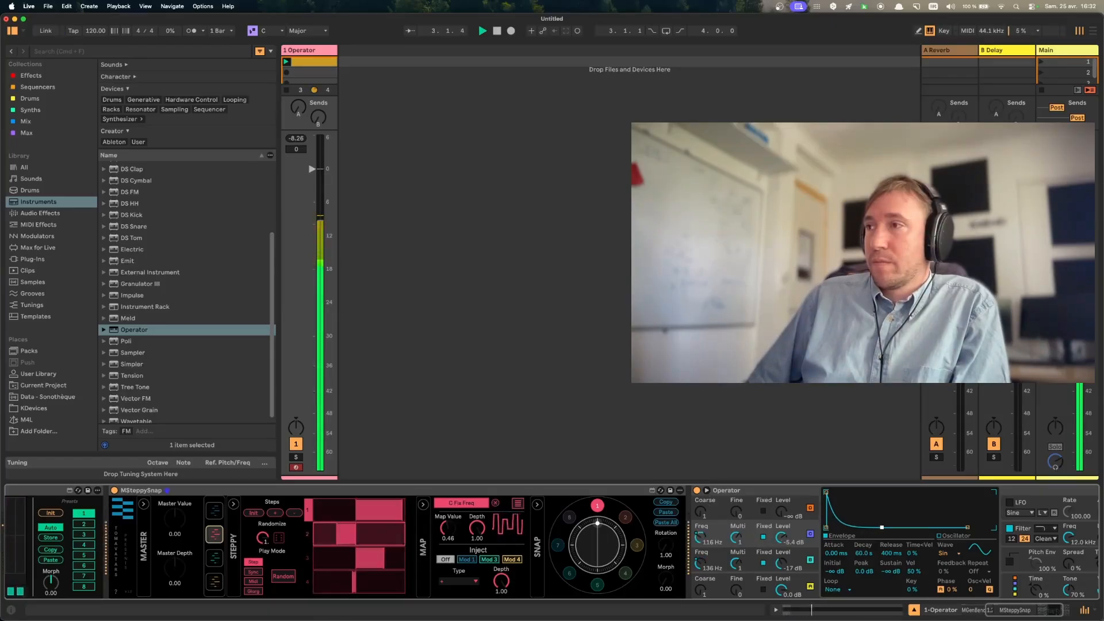
drag(875, 527, 870, 528)
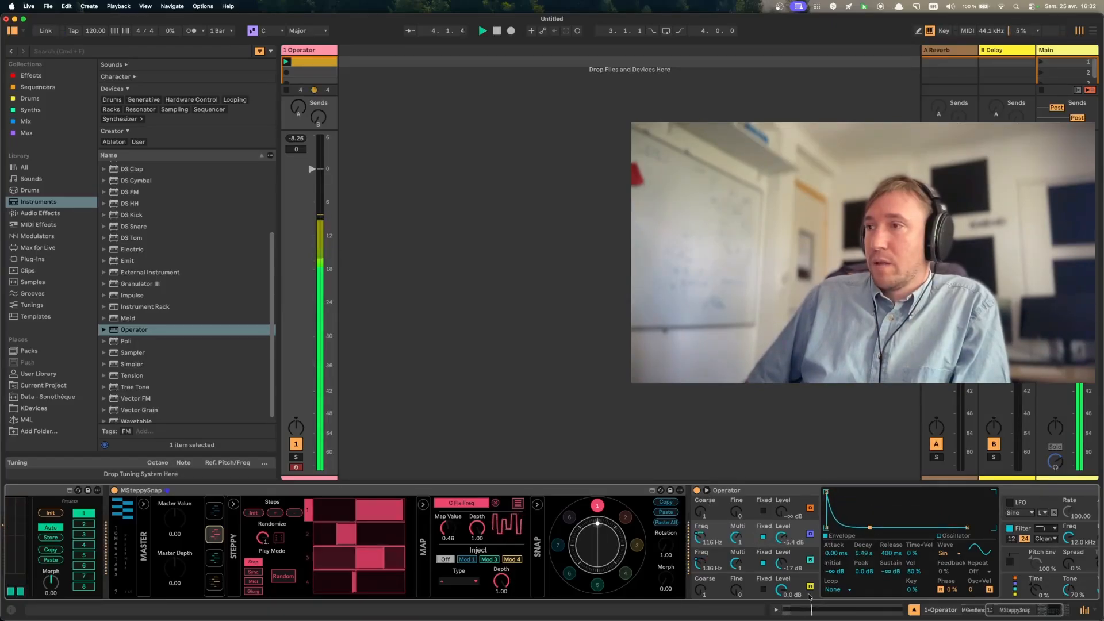
key(space)
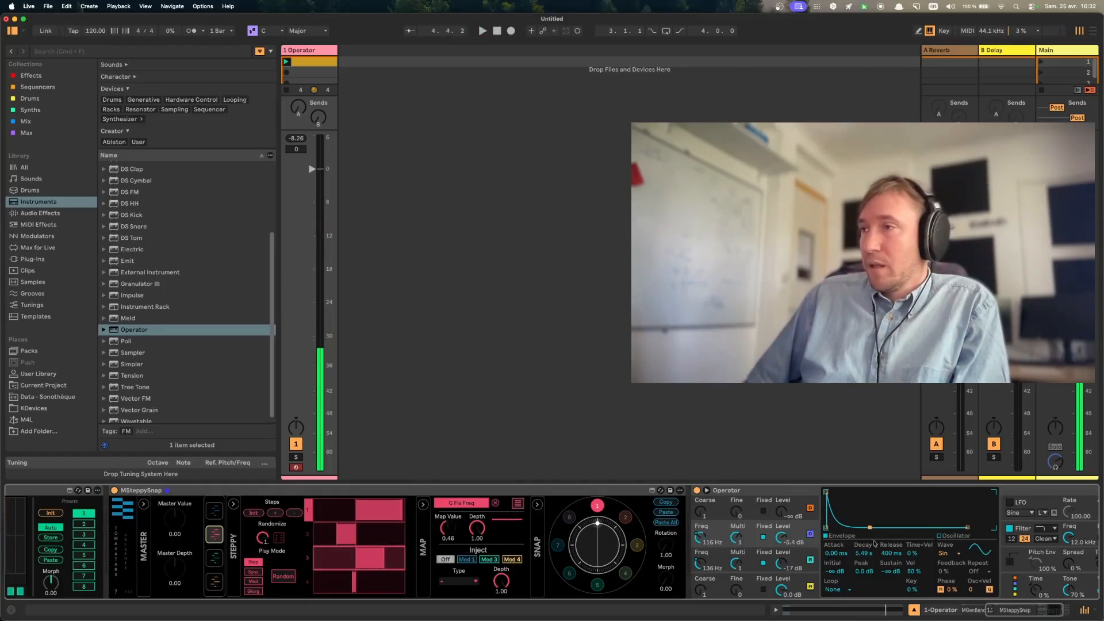
- Shape oscillator B's envelope with a 65.7 ms decay and raise modulator 2's Map Value to 0.57 during playback
click(723, 558)
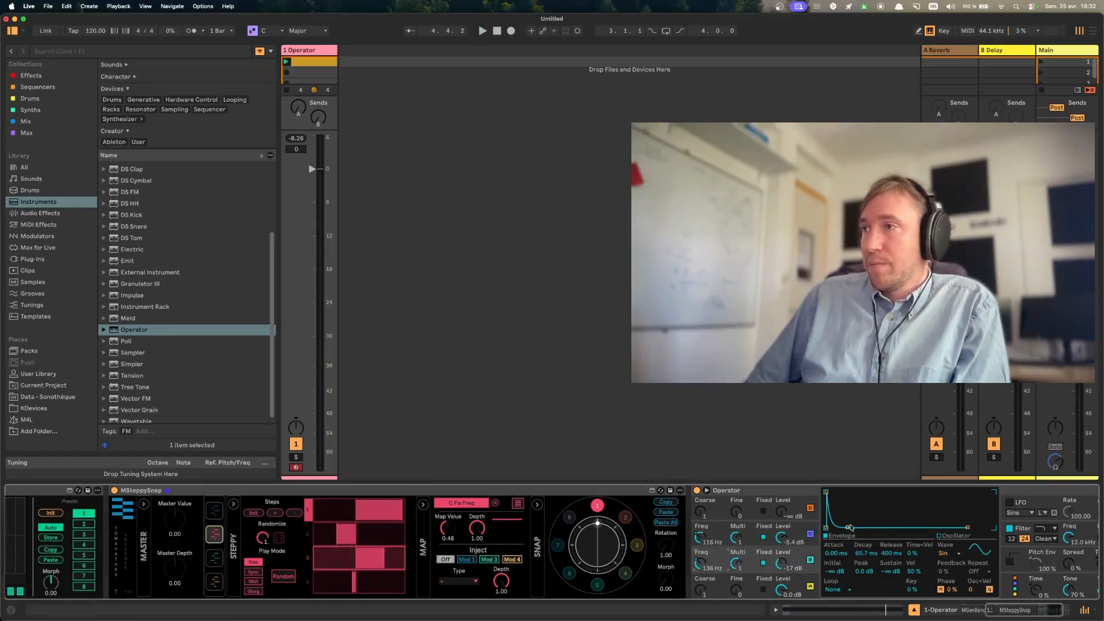
key(space)
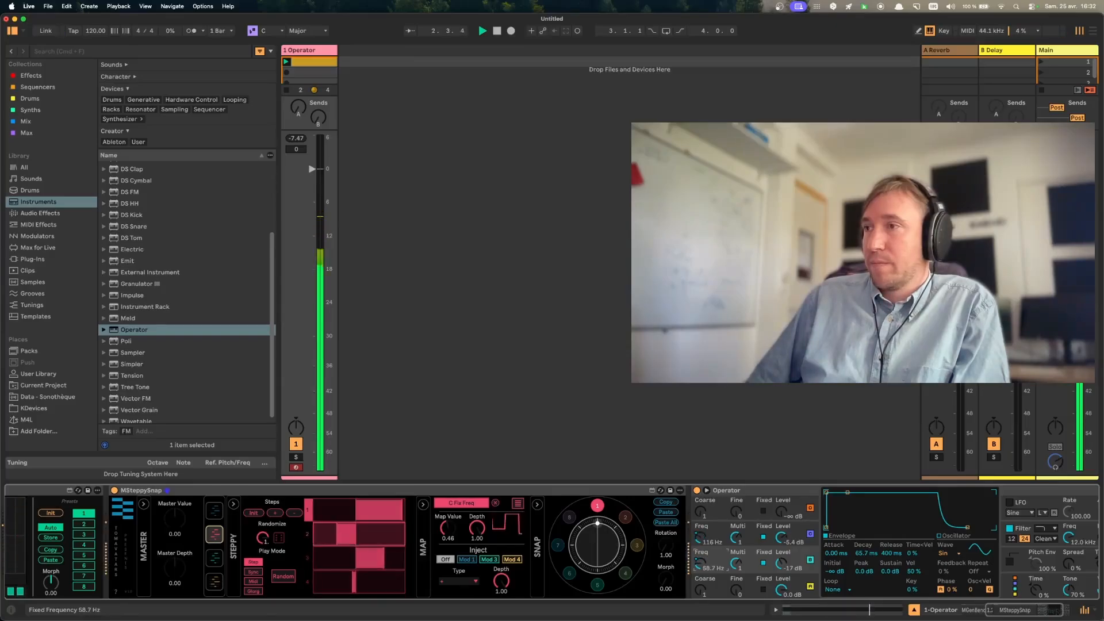
click(703, 538)
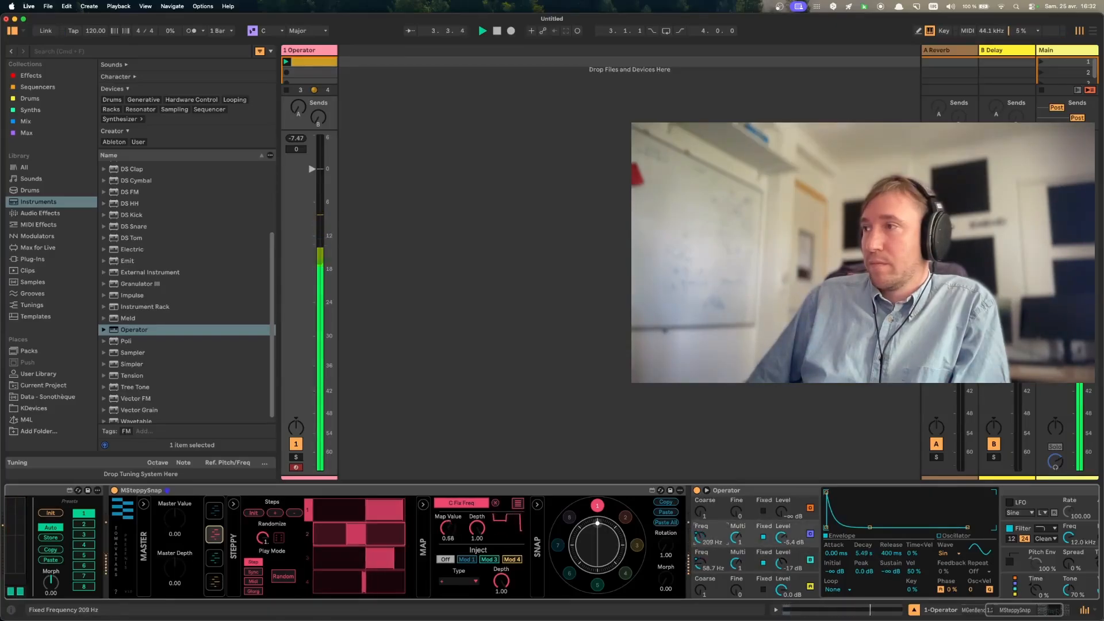
- Map modulator 1's second slot to Operator's global Time and set that slot's depth to -94% during playback
click(1015, 593)
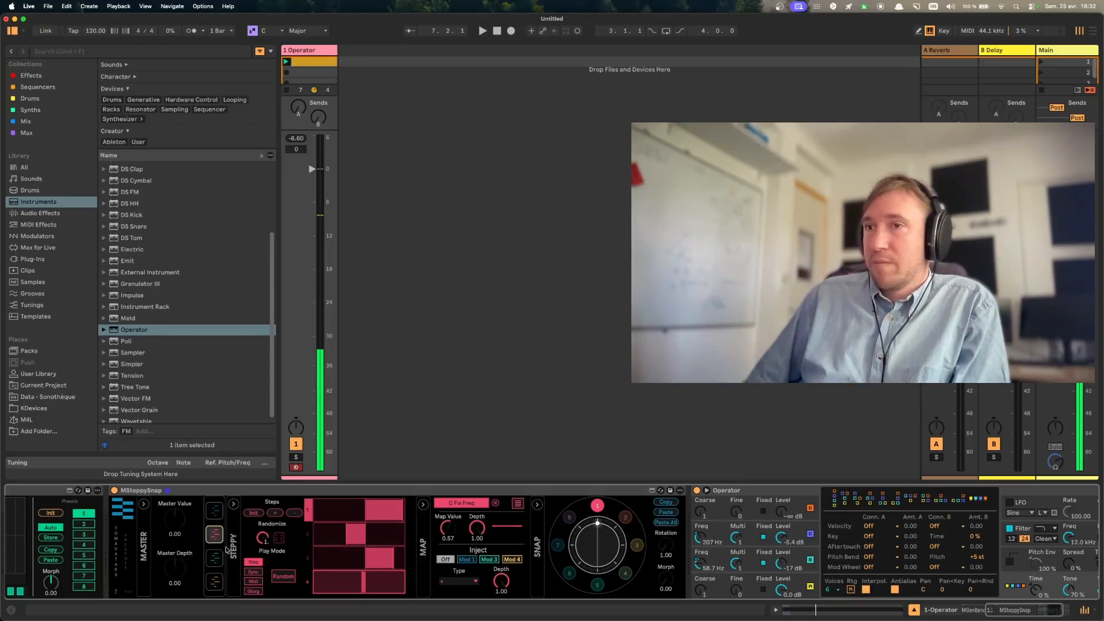
click(213, 559)
click(214, 517)
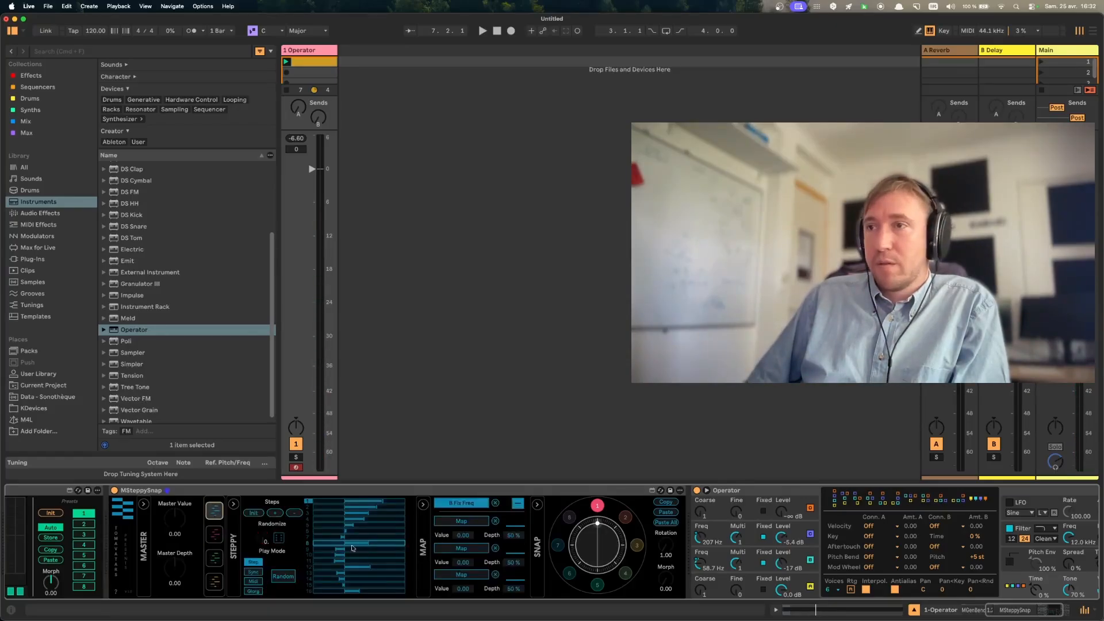
click(460, 522)
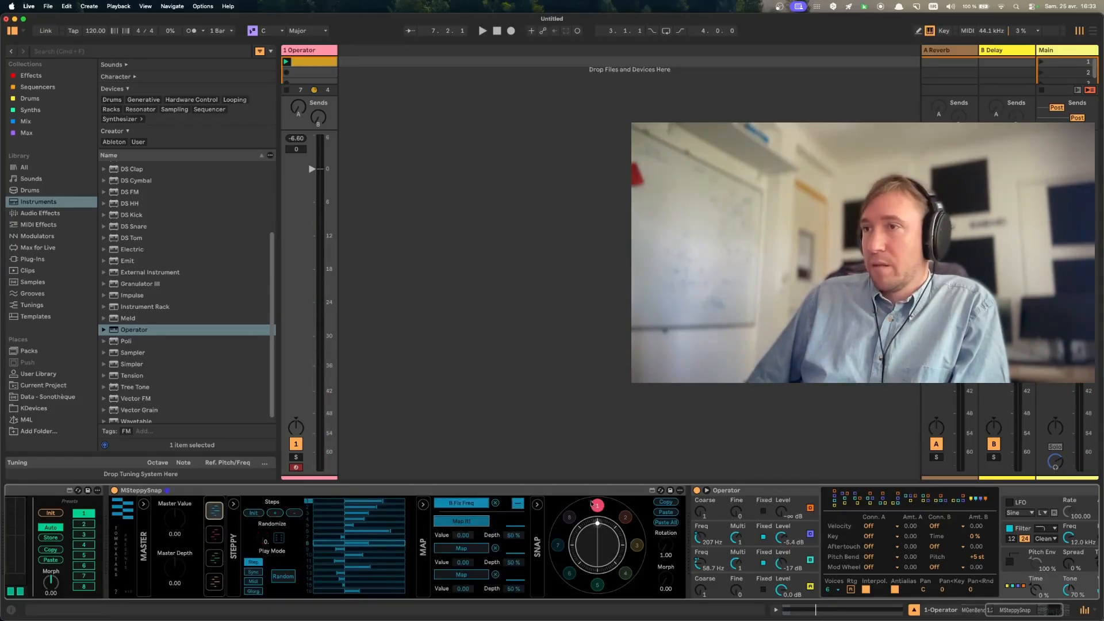
key(space)
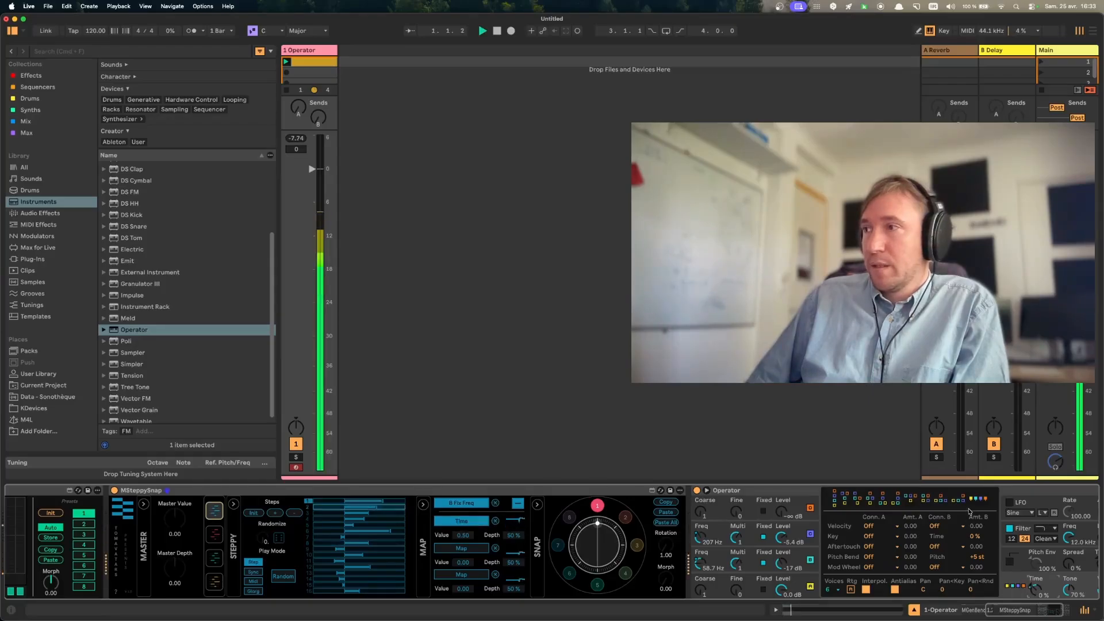
drag(514, 536, 513, 617)
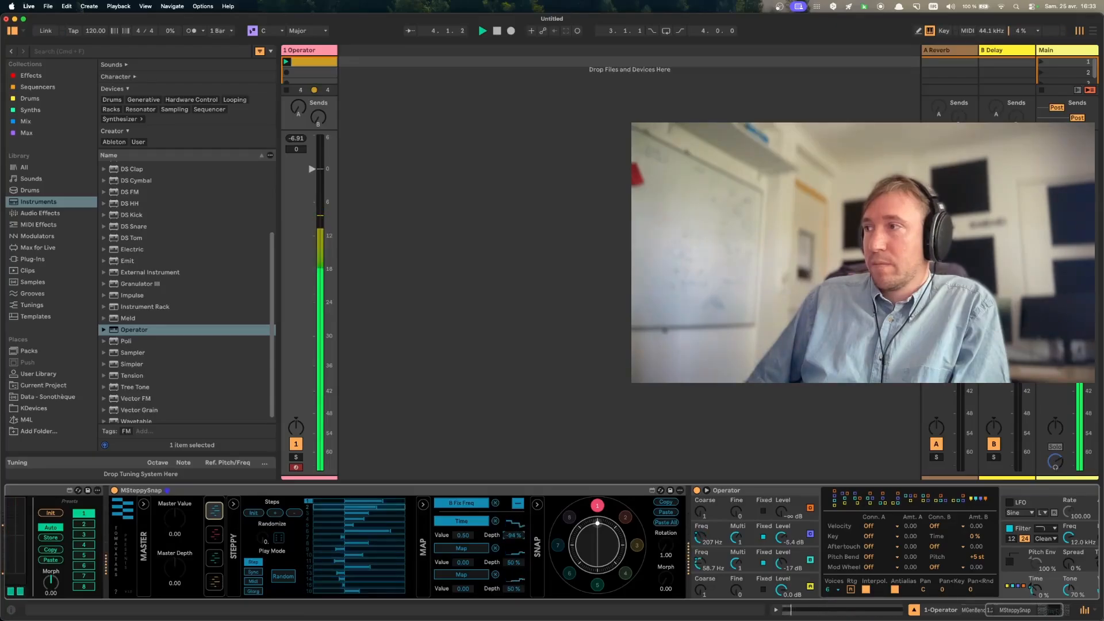
- Enable Operator's pitch envelope at 76% with a 17.1 ms decay and +48 st initial and peak levels
click(1030, 567)
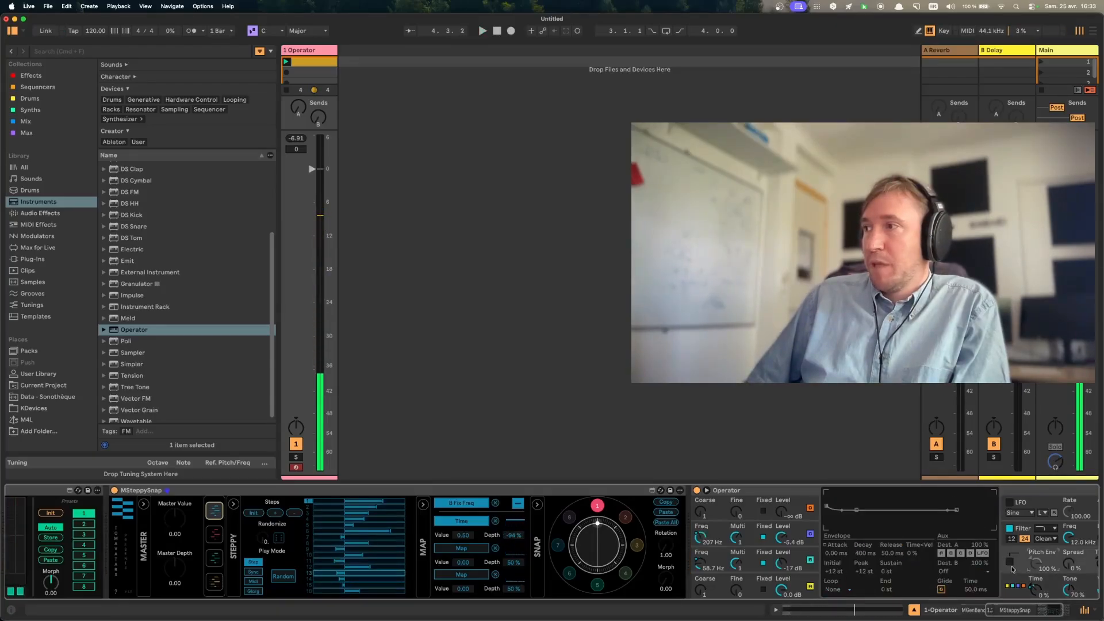
click(1010, 563)
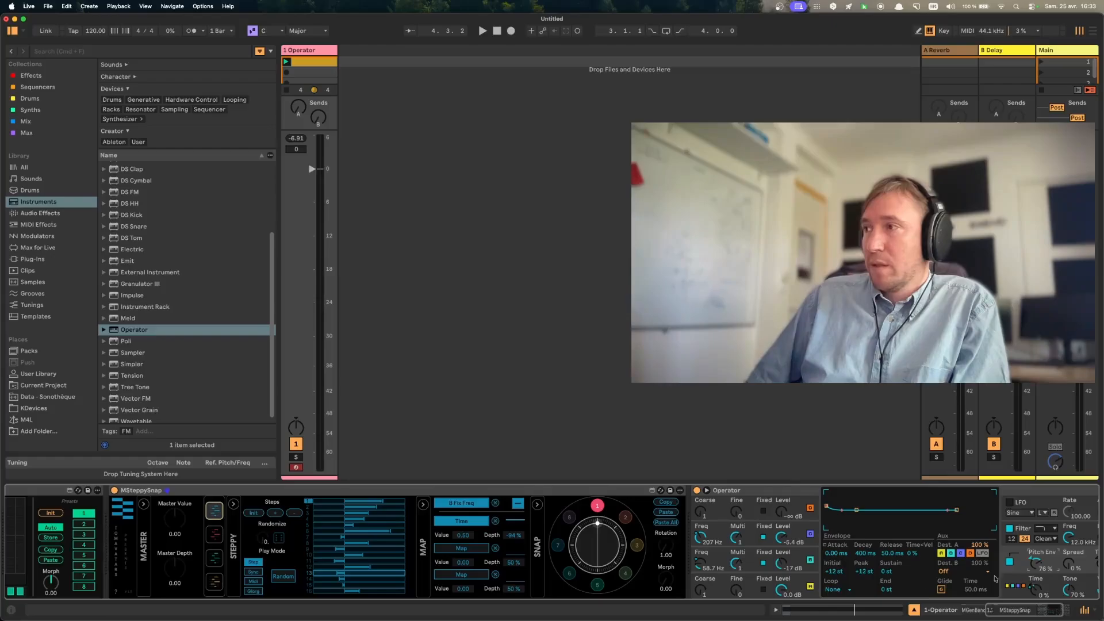
scroll(1006, 585, right, 5)
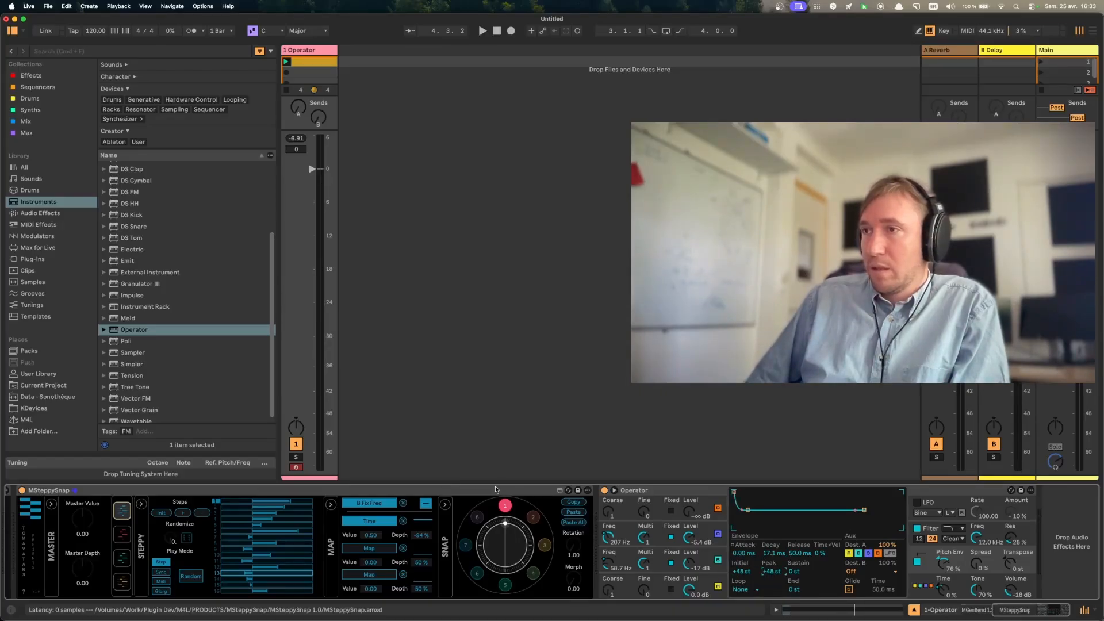
scroll(299, 559, left, 1)
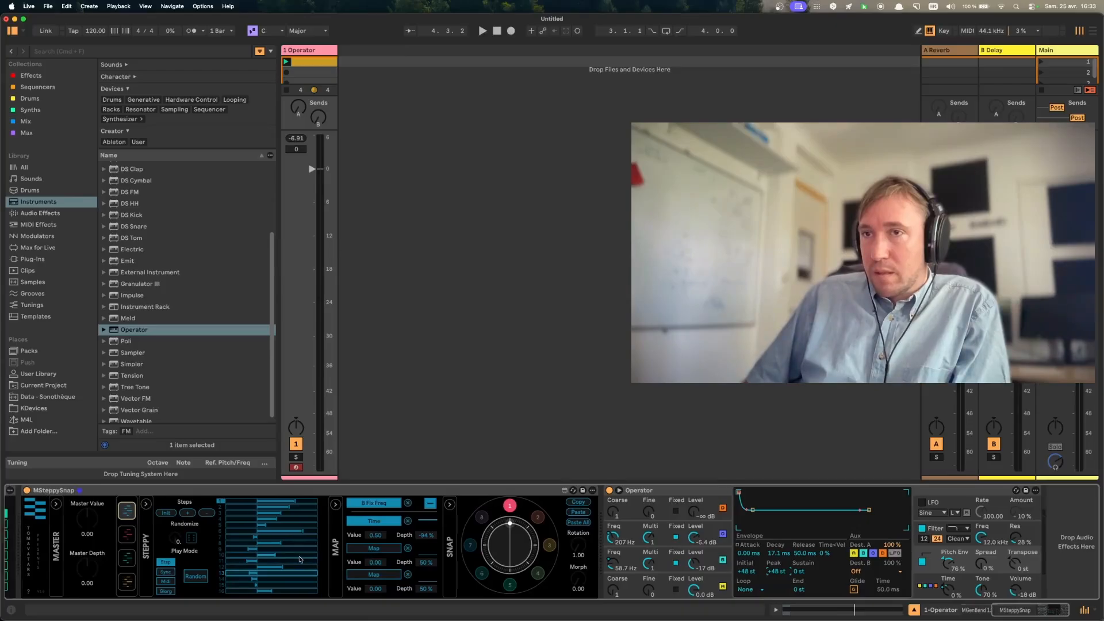
- Map modulator 2's second slot to the pitch envelope amount and audition the result
click(133, 538)
click(428, 504)
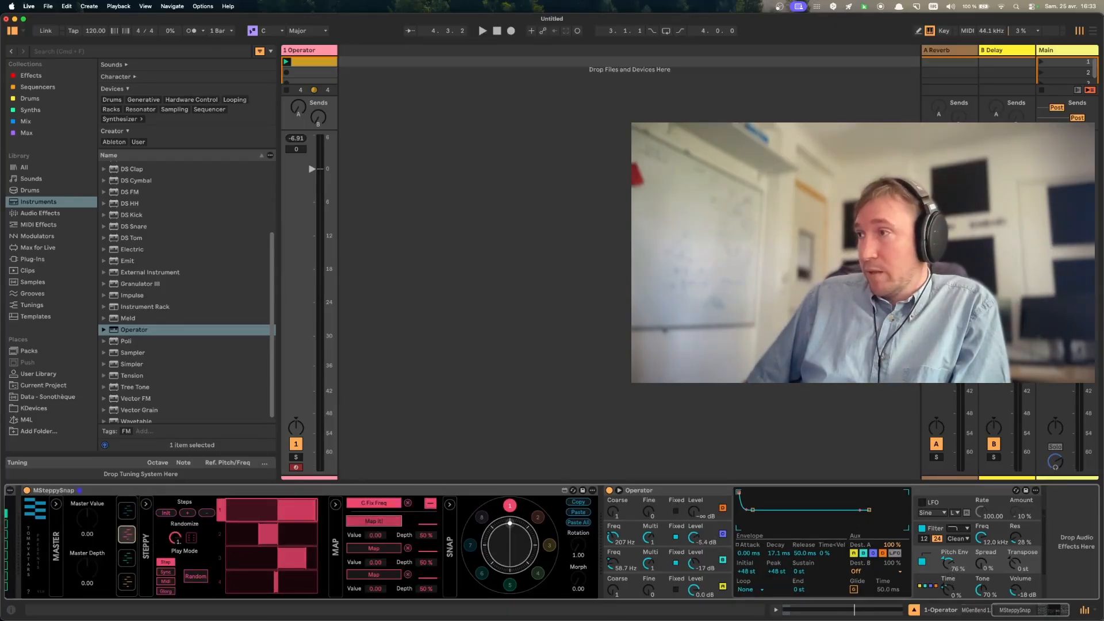
click(948, 562)
key(space)
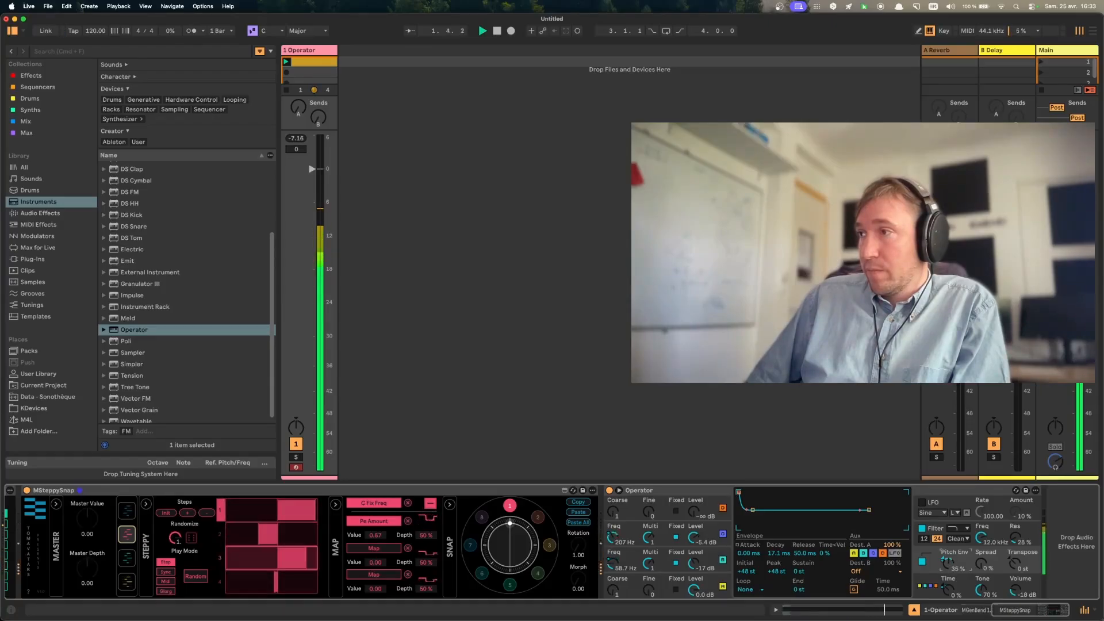
key(space)
- Extend modulator 3 to six steps, draw a rising pattern and map it to the pitch envelope's decay
click(126, 558)
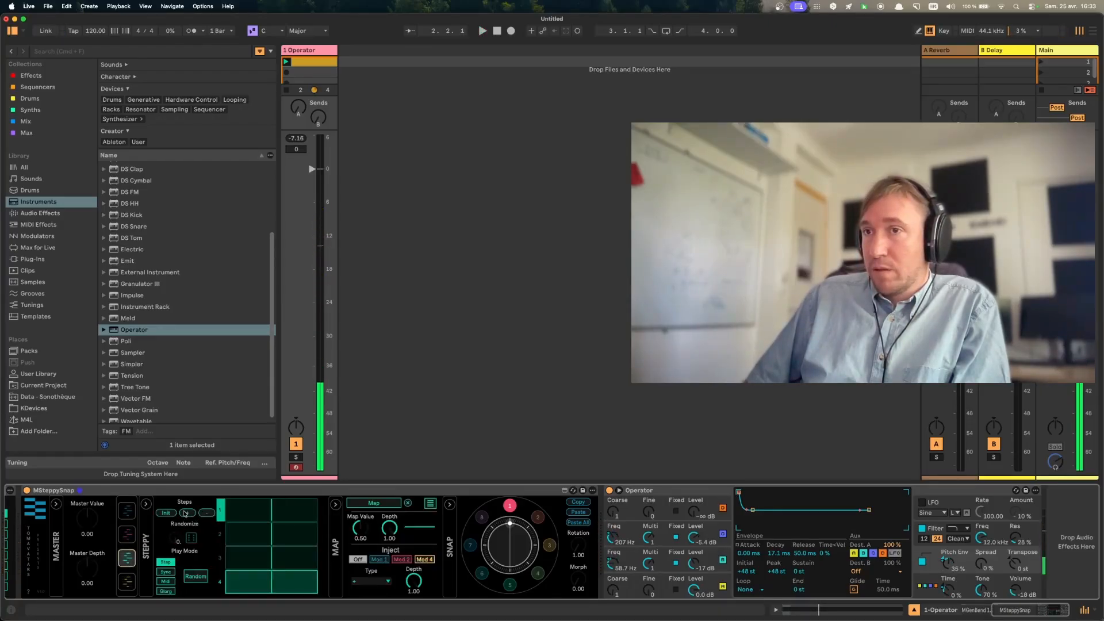
click(184, 513)
drag(242, 516, 314, 583)
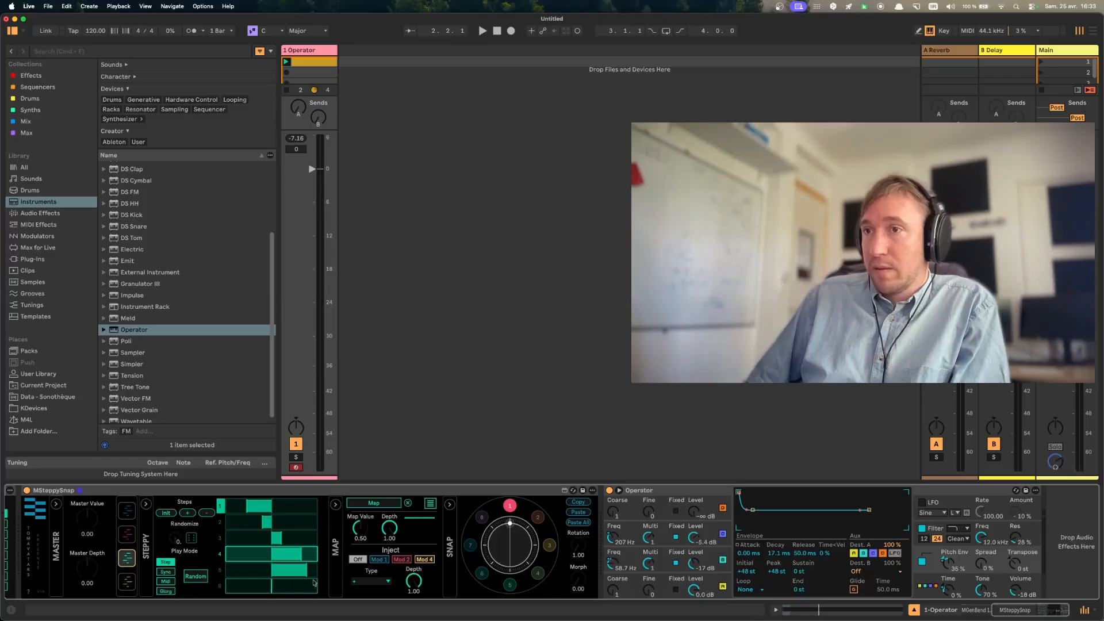
click(768, 553)
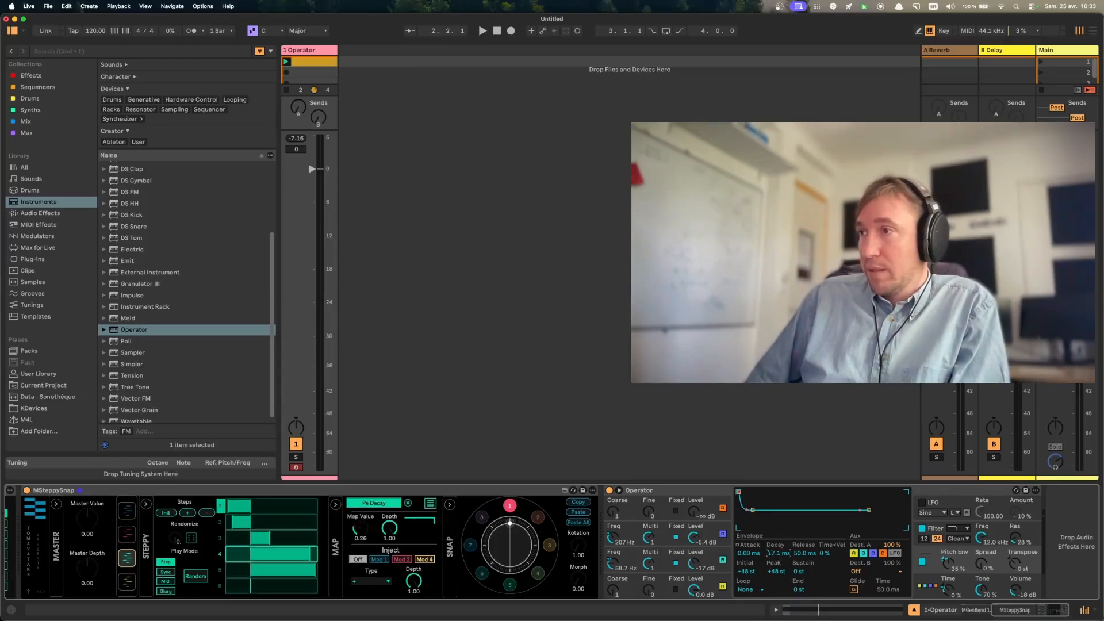
- Reshape modulator 3's steps while auditioning, reducing the fourth and fifth and setting the first two close to the centre line
drag(276, 551, 292, 572)
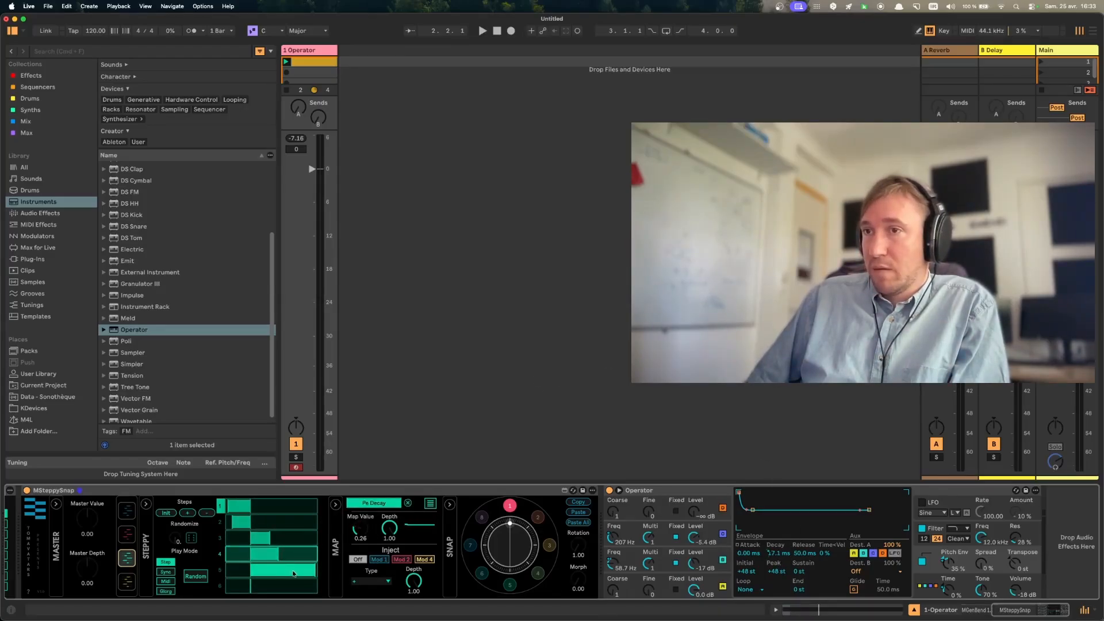
key(space)
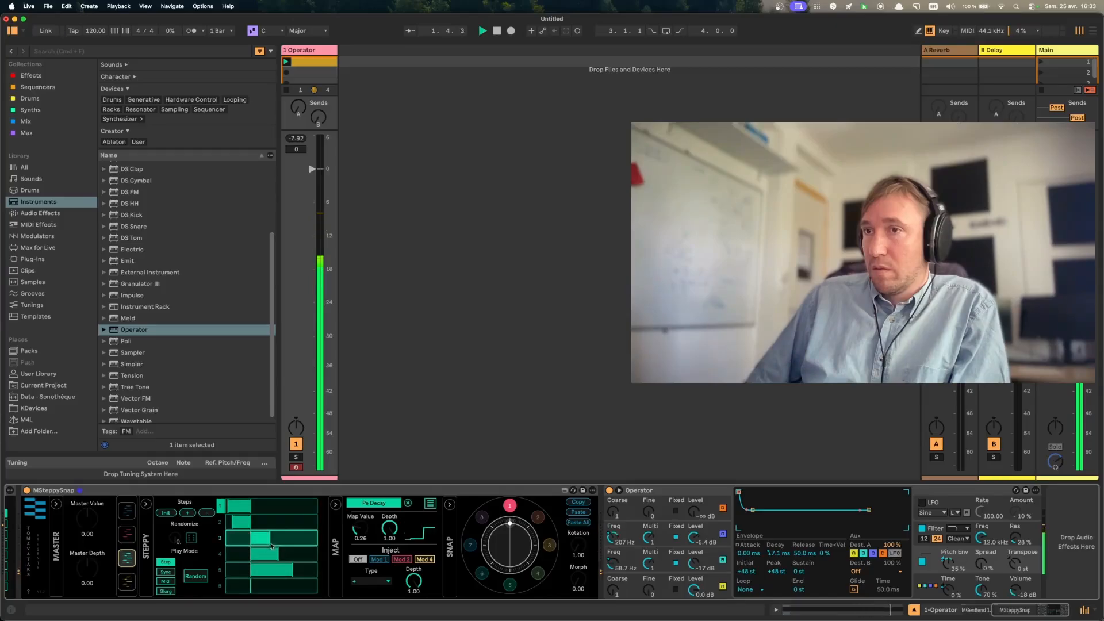
drag(240, 525, 258, 509)
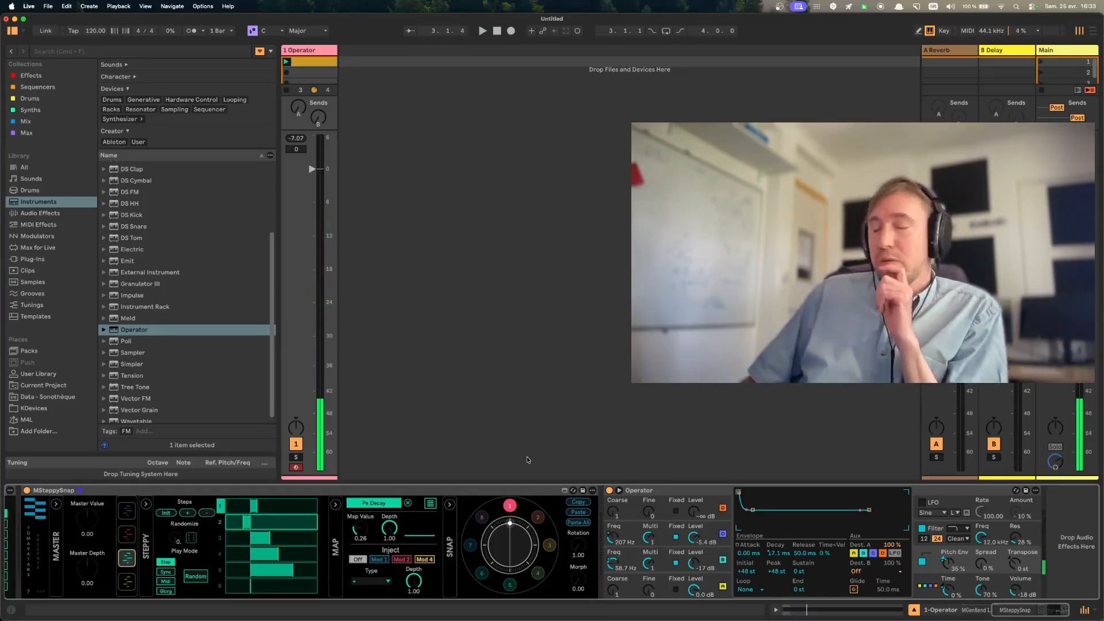
- Copy snapshot 1's settings to all snapshots and select snapshot 2
click(539, 517)
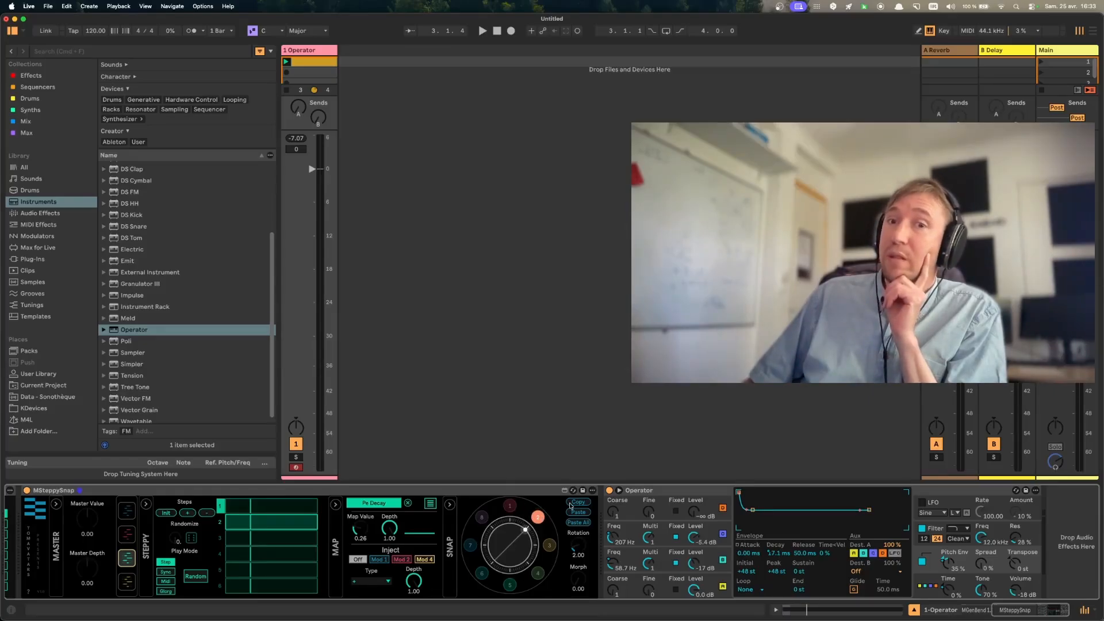
click(580, 523)
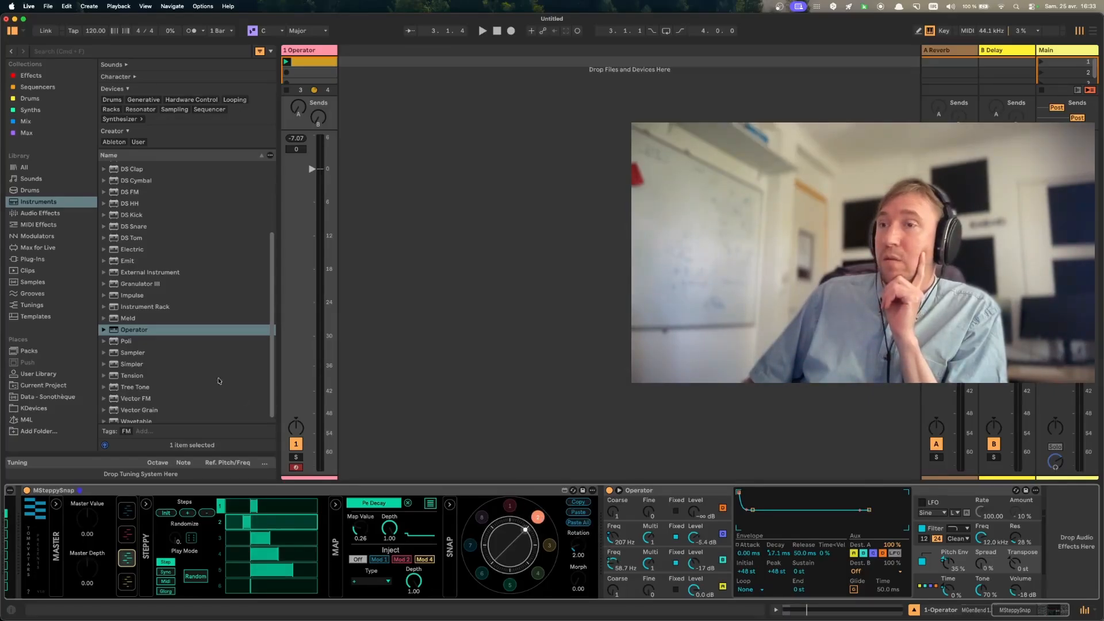
- Vary snapshot 2 during playback by raising the Randomize amounts and randomizing the modulators' steps
key(space)
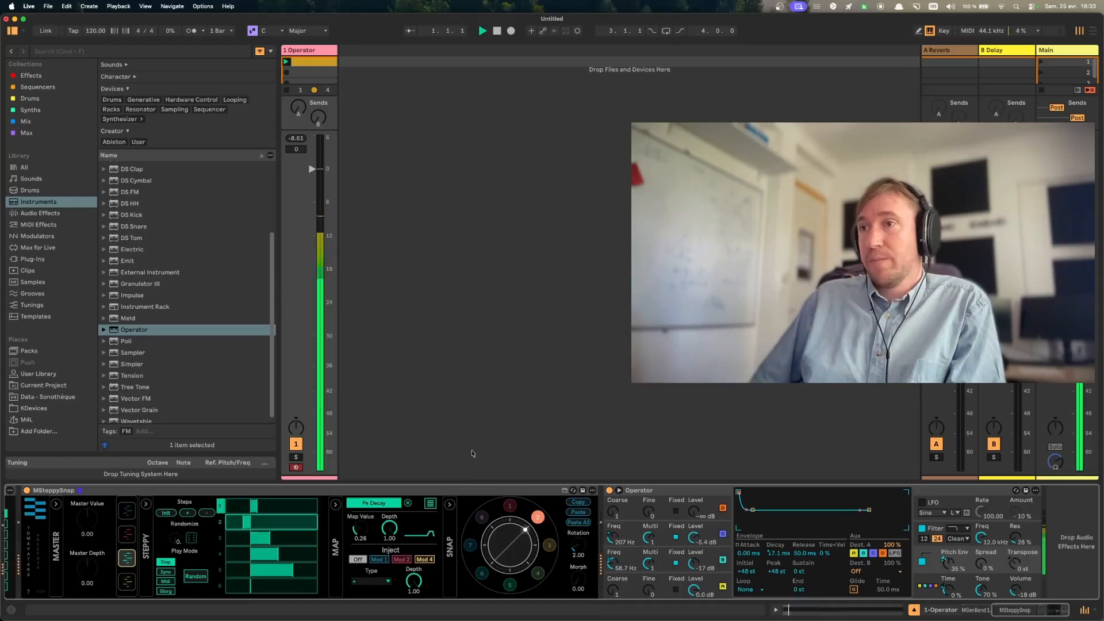
drag(169, 546, 168, 537)
click(188, 540)
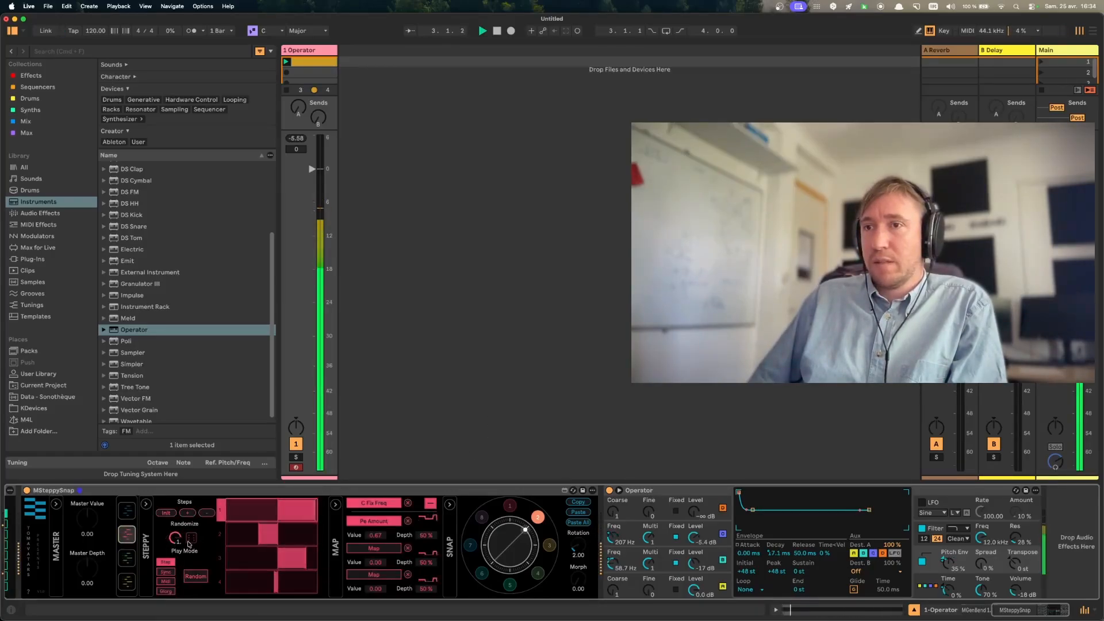
click(189, 541)
click(127, 512)
drag(177, 545, 177, 536)
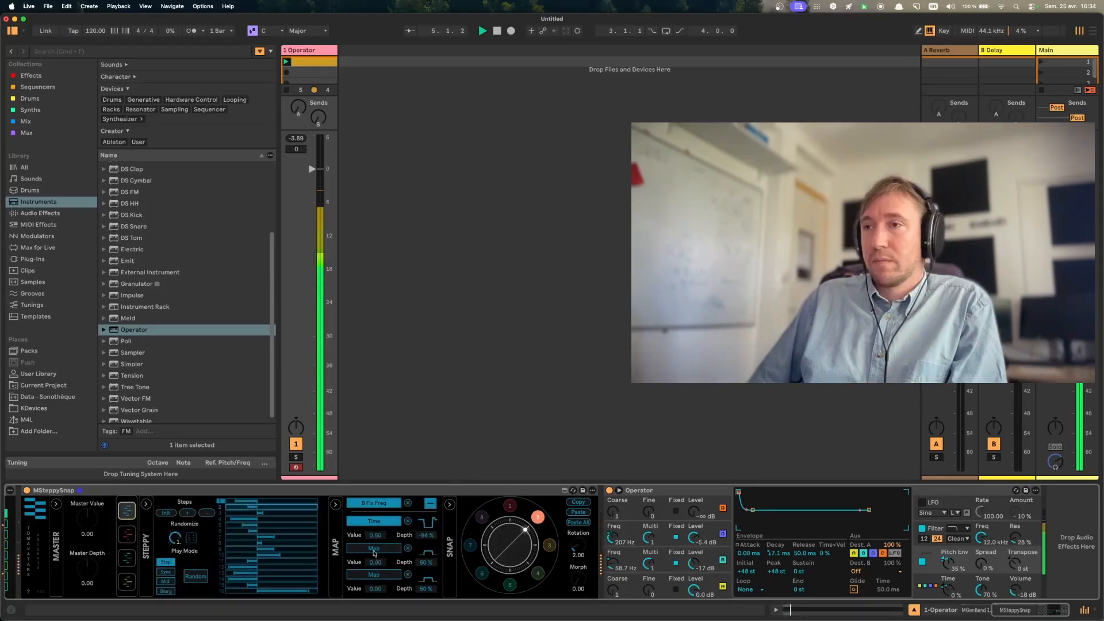
key(space)
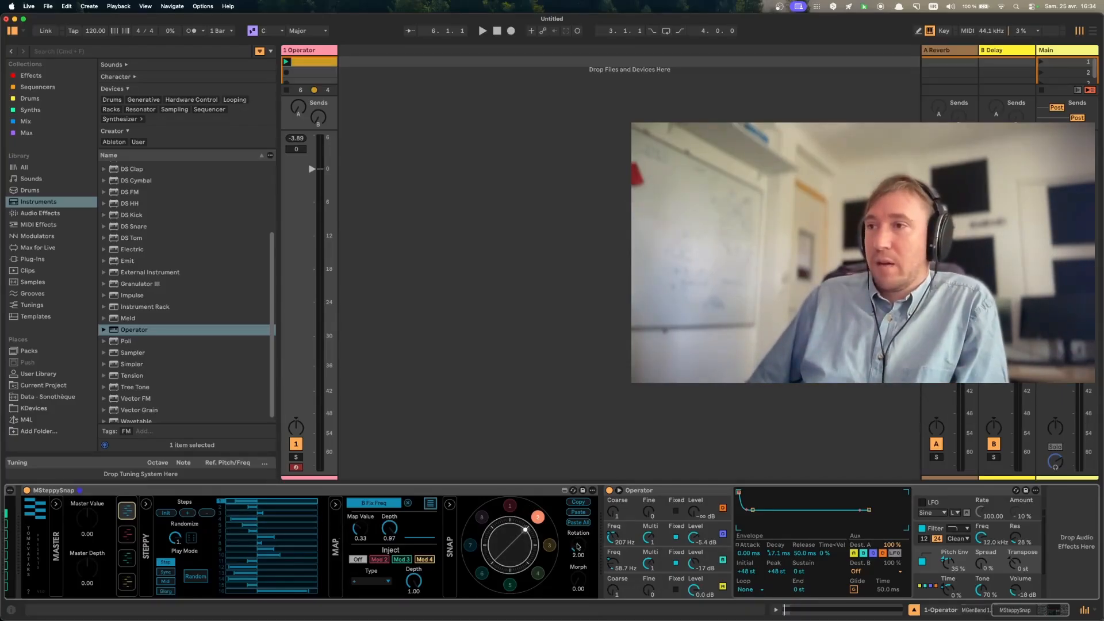
- Sweep the snapshot rotation between 1 and 2, and switch between both snapshots during playback to compare them
mouse_move(577, 547)
mouse_down()
mouse_move(573, 573)
mouse_move(573, 558)
mouse_up()
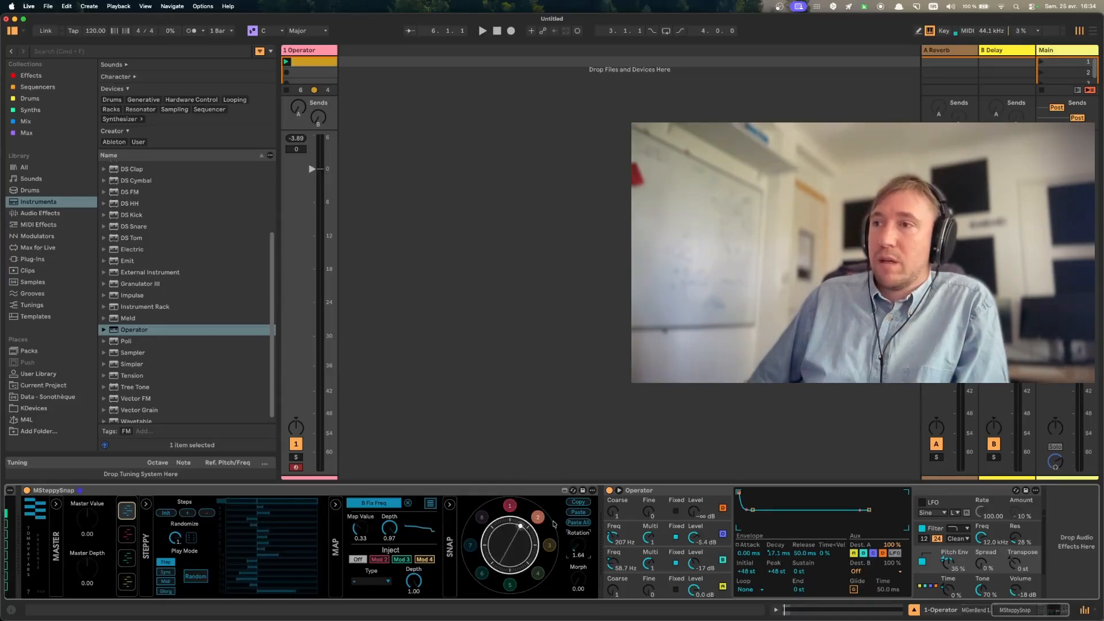
click(537, 517)
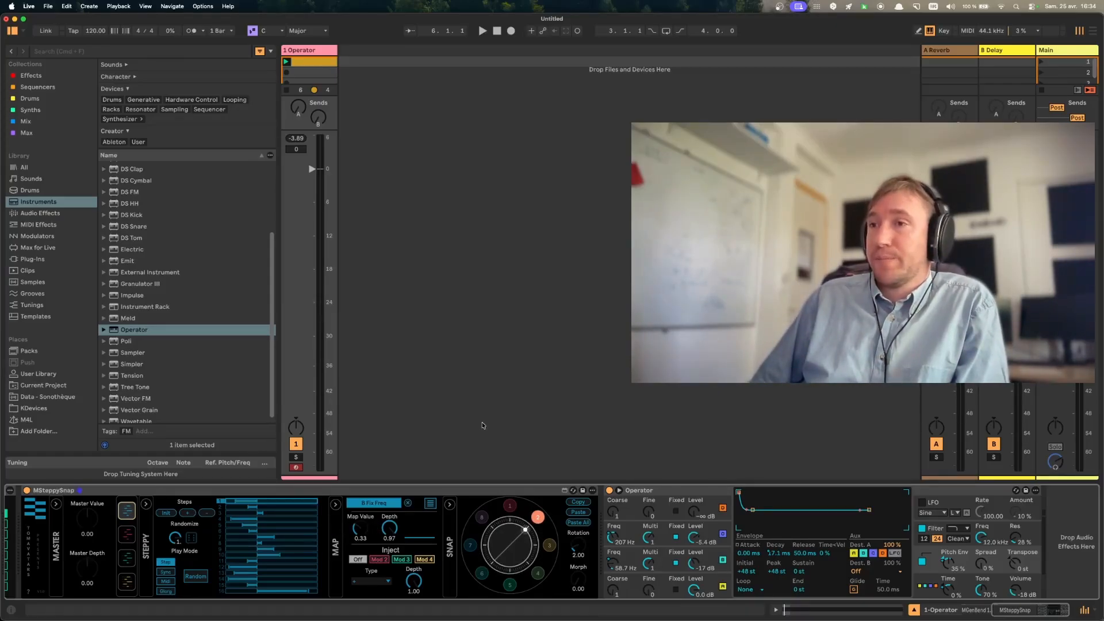
key(space)
click(512, 506)
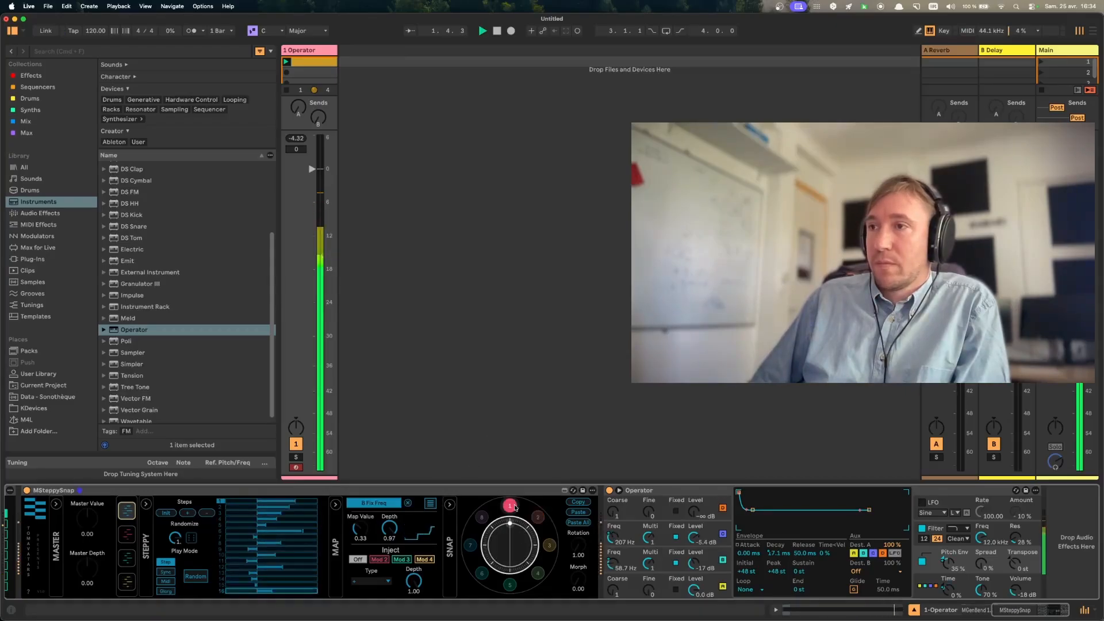
click(538, 517)
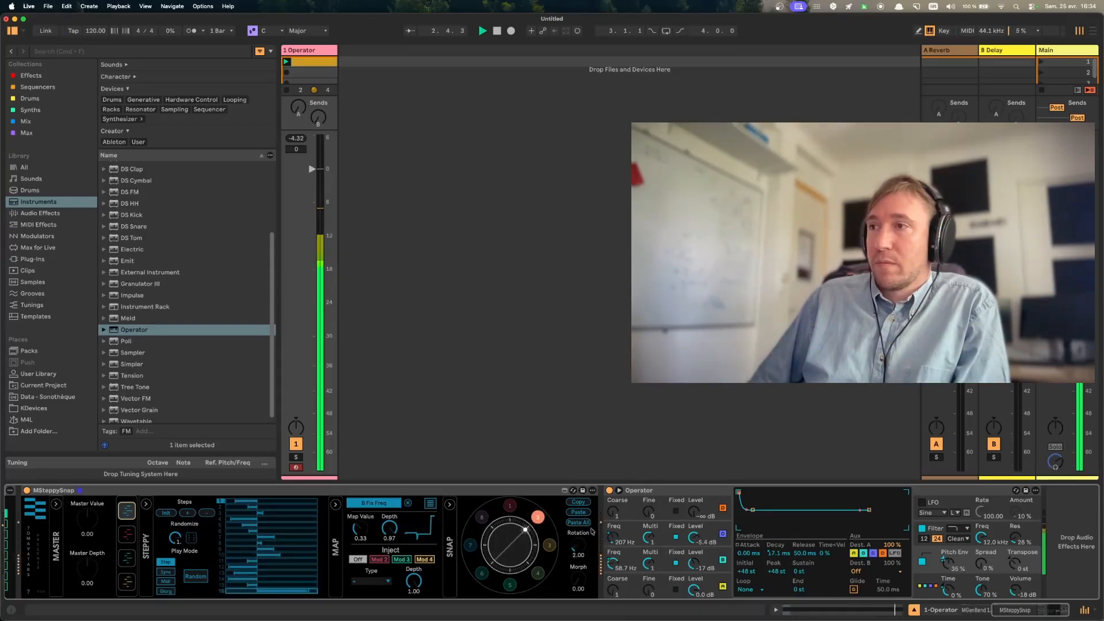
key(space)
- Reduce modulator 4 to a single step and raise that step slightly above centre
click(127, 583)
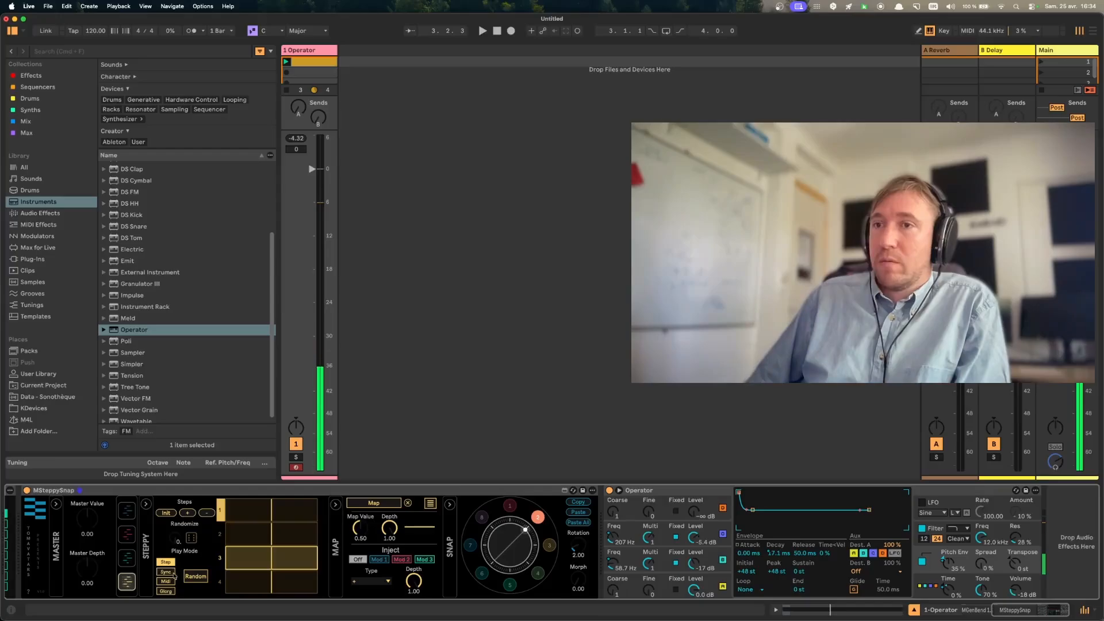
click(208, 516)
click(207, 516)
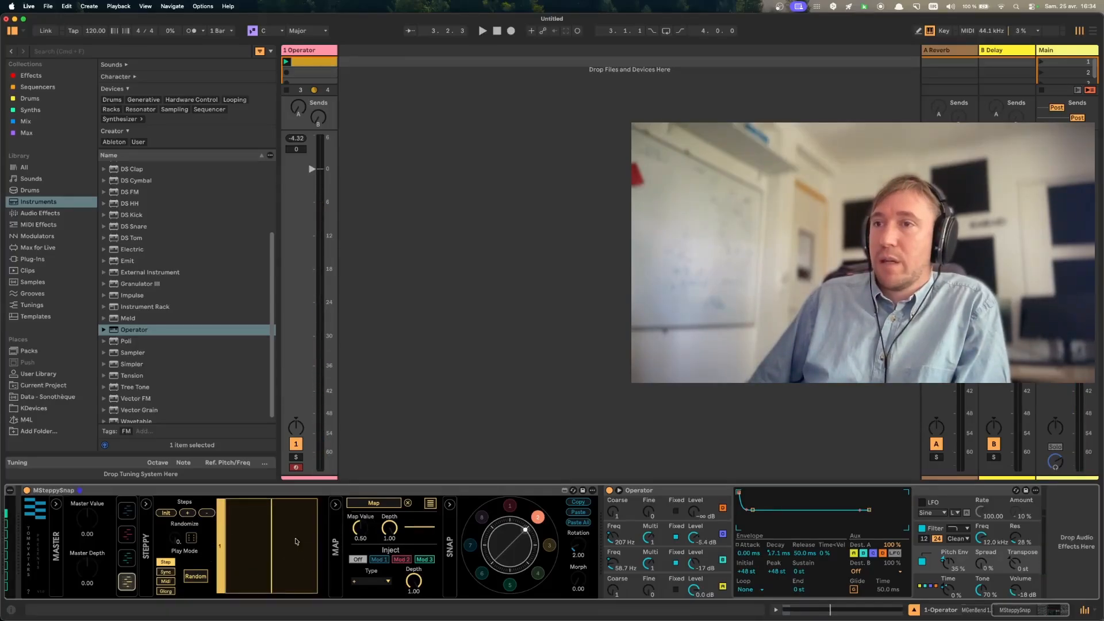
mouse_move(275, 548)
mouse_down()
mouse_move(240, 551)
mouse_move(298, 557)
mouse_move(238, 559)
mouse_move(289, 562)
mouse_up()
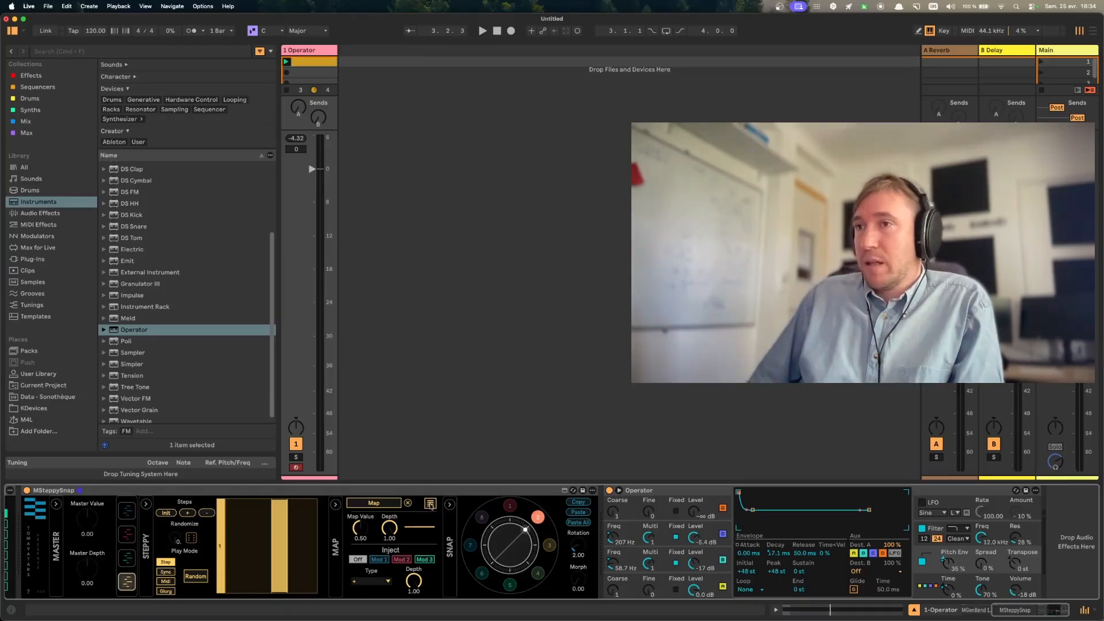
- Add the Roar audio effect after Operator in the device chain and collapse Operator
scroll(160, 371, down, 1)
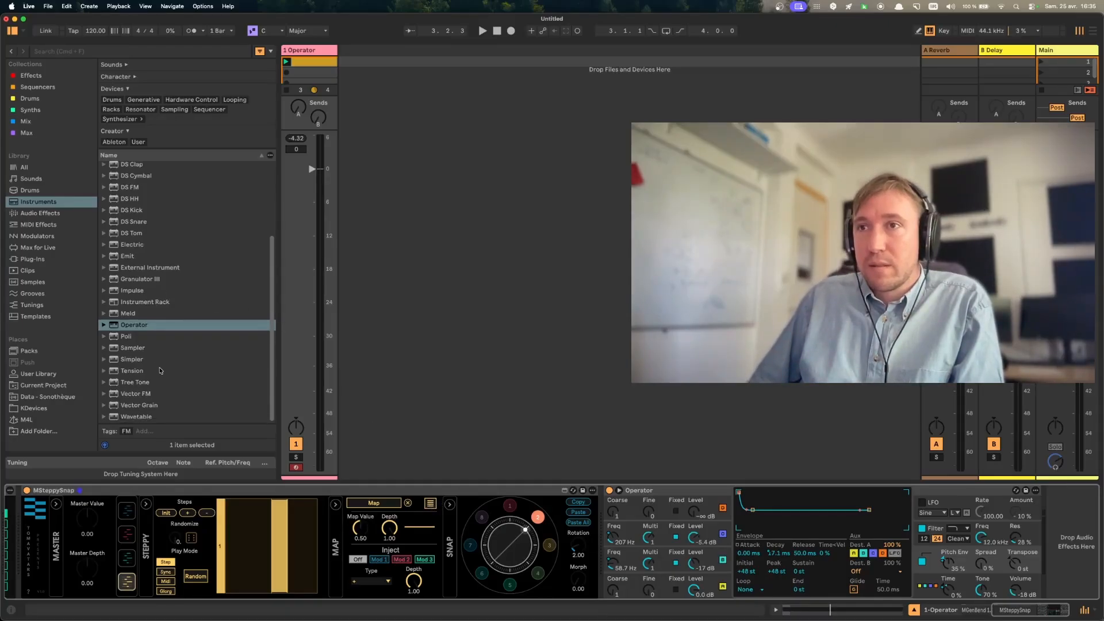
click(33, 213)
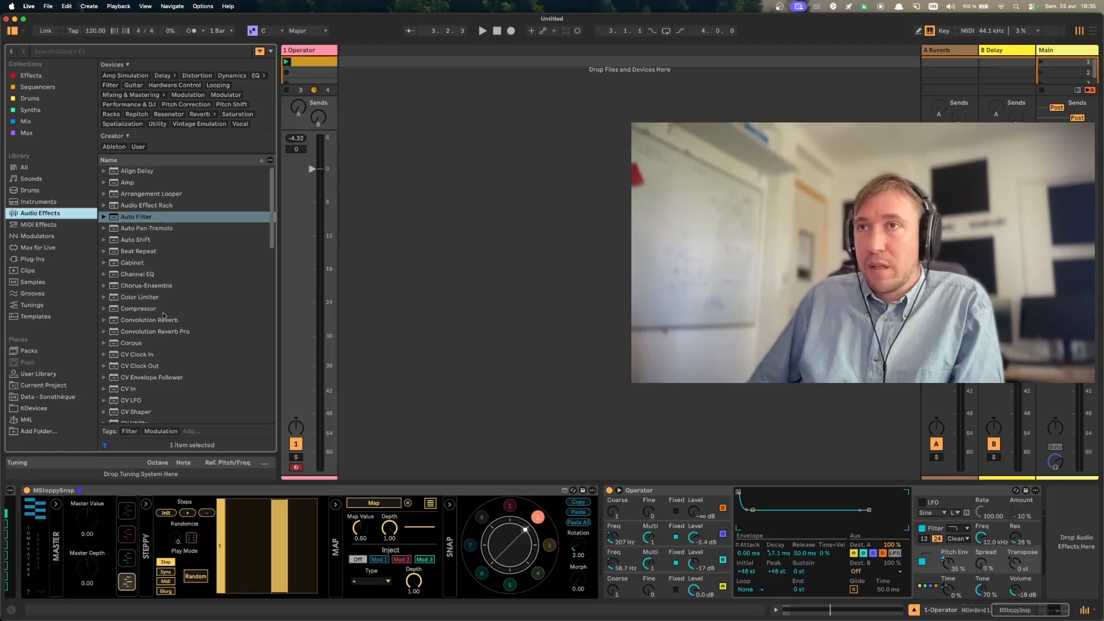
scroll(163, 324, down, 5)
scroll(163, 323, down, 15)
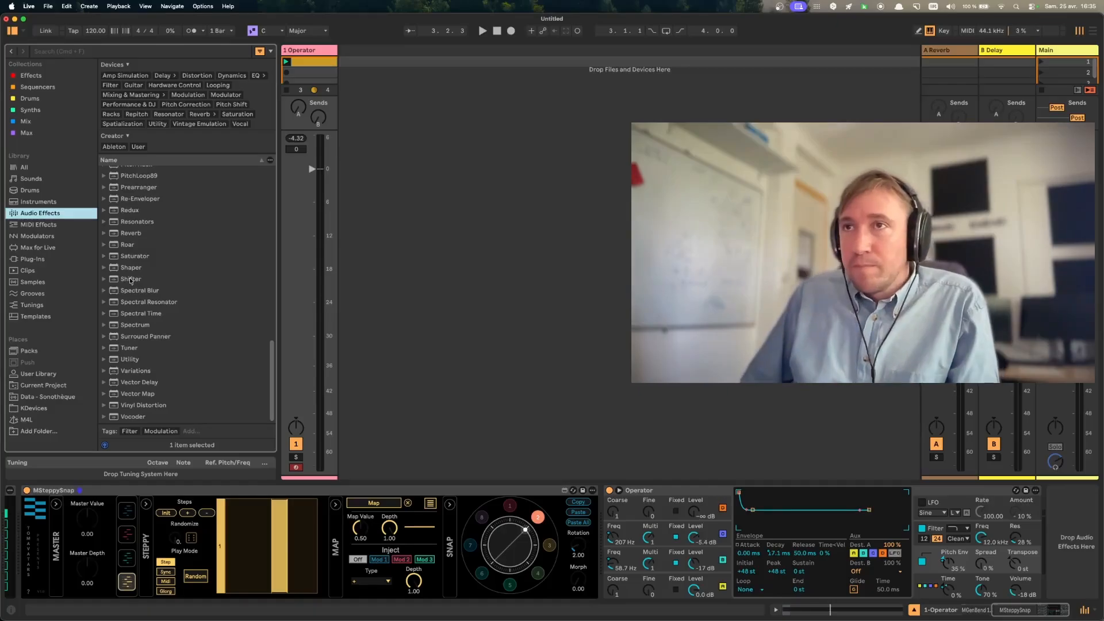
drag(128, 248, 965, 520)
double_click(375, 496)
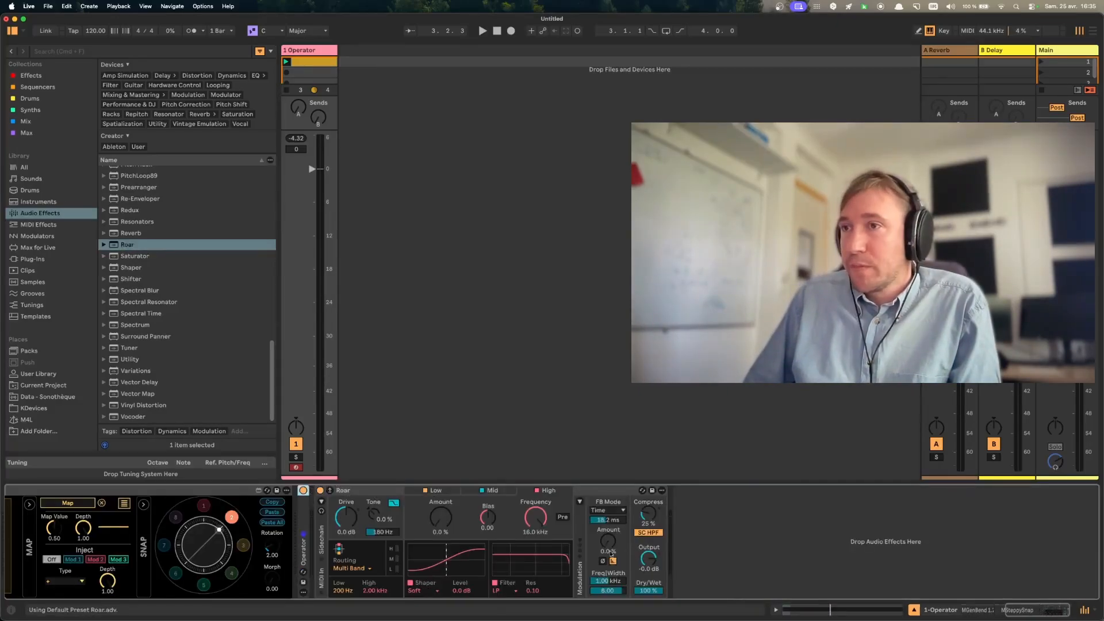
- Set Roar's routing to Feedback and audition it briefly, showing the Feedback stage
click(569, 569)
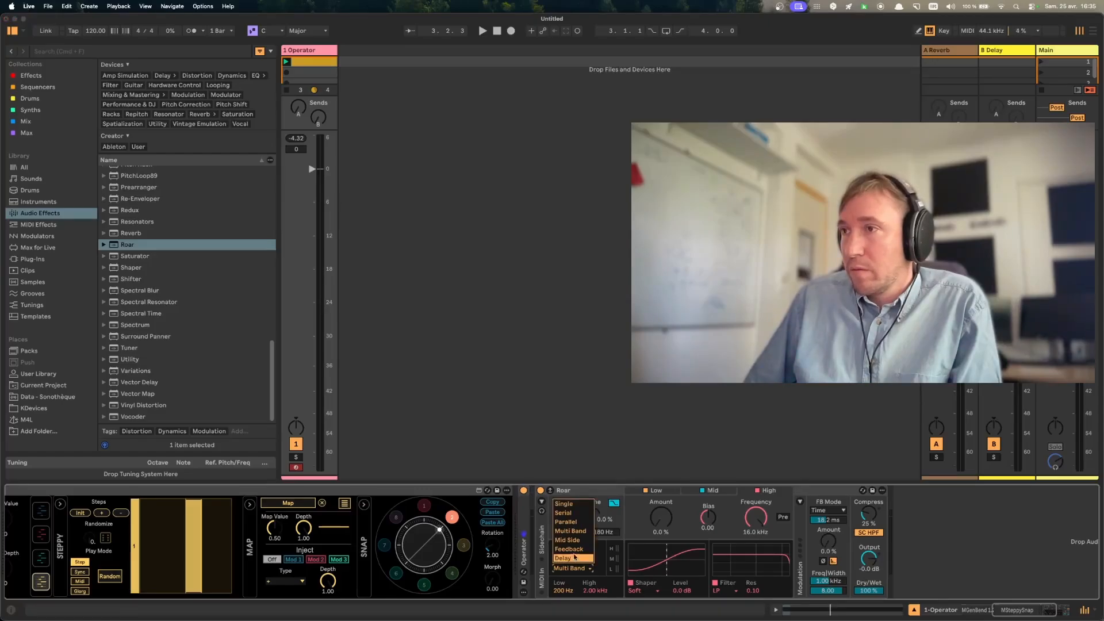
click(572, 558)
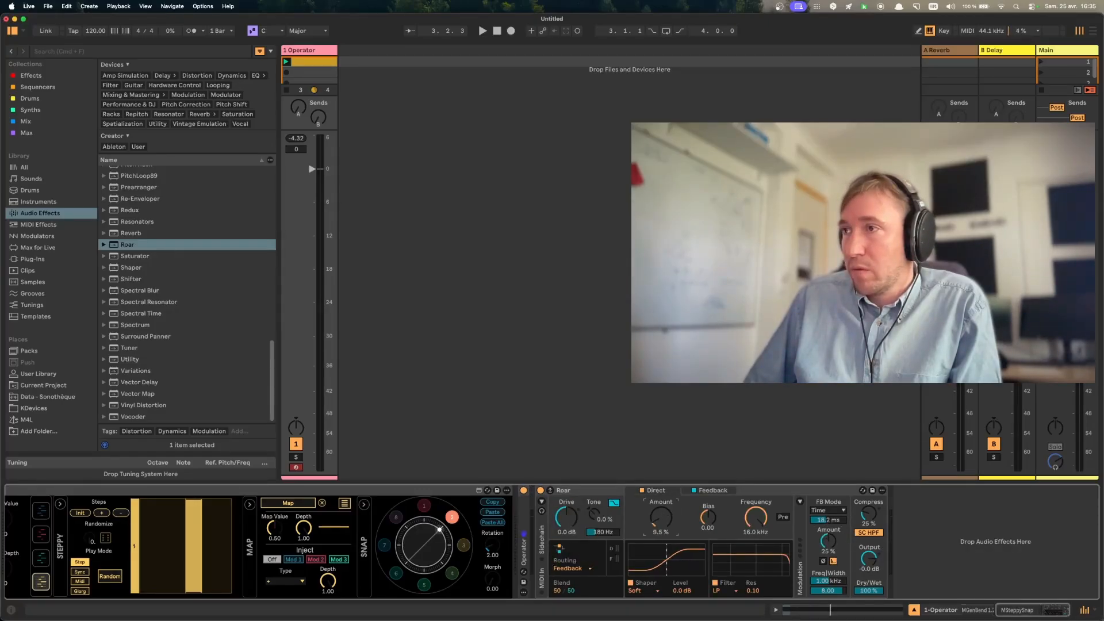
key(space)
click(713, 491)
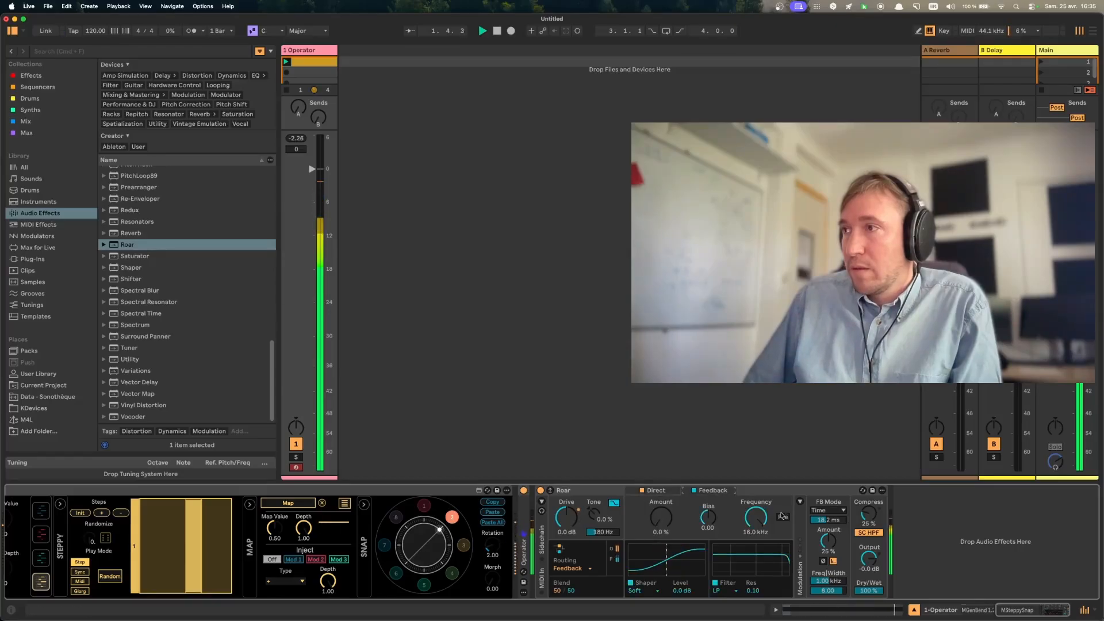
key(space)
- Map modulator 4 to Roar's feedback time and start playback
click(301, 504)
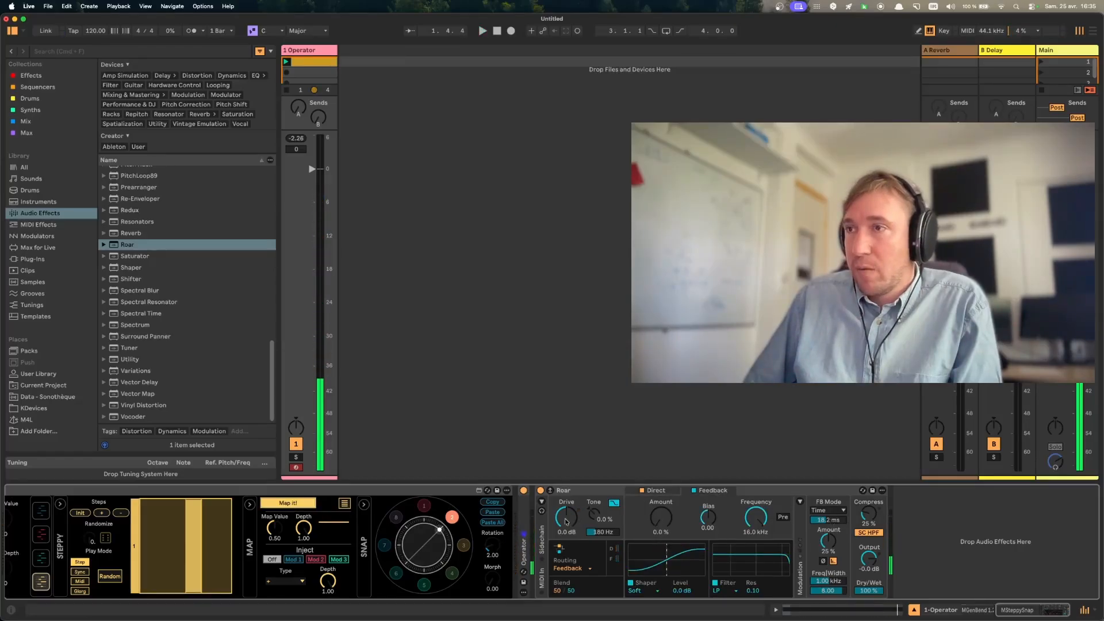
click(829, 520)
key(space)
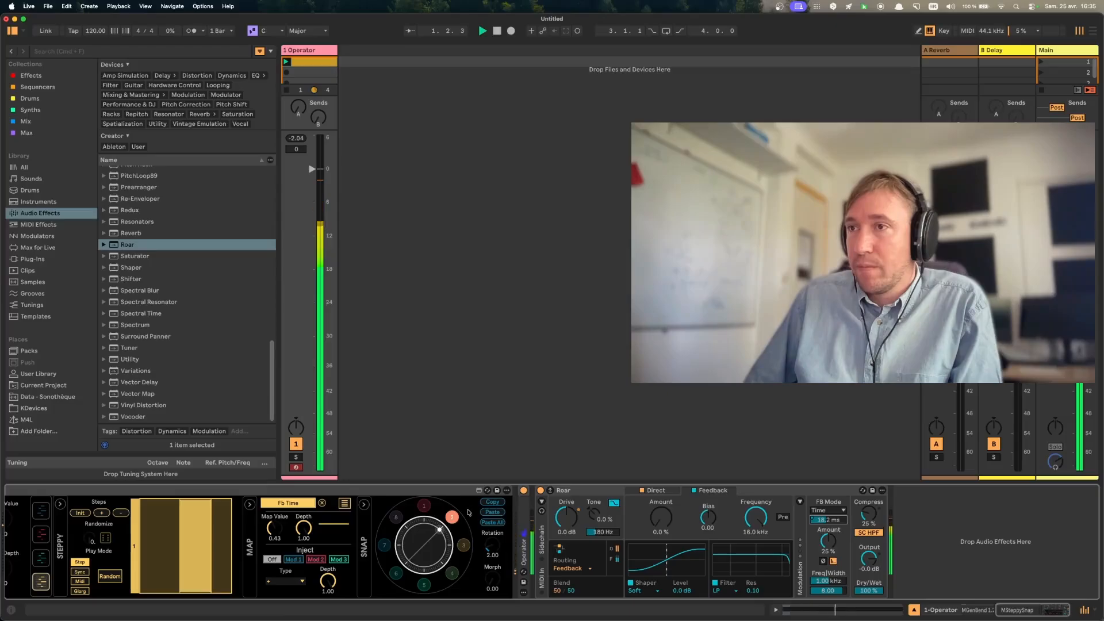
- Switch between snapshots 1 and 2 during playback, raising Roar's feedback amount to 48% and its shaper amount to 21%
click(424, 505)
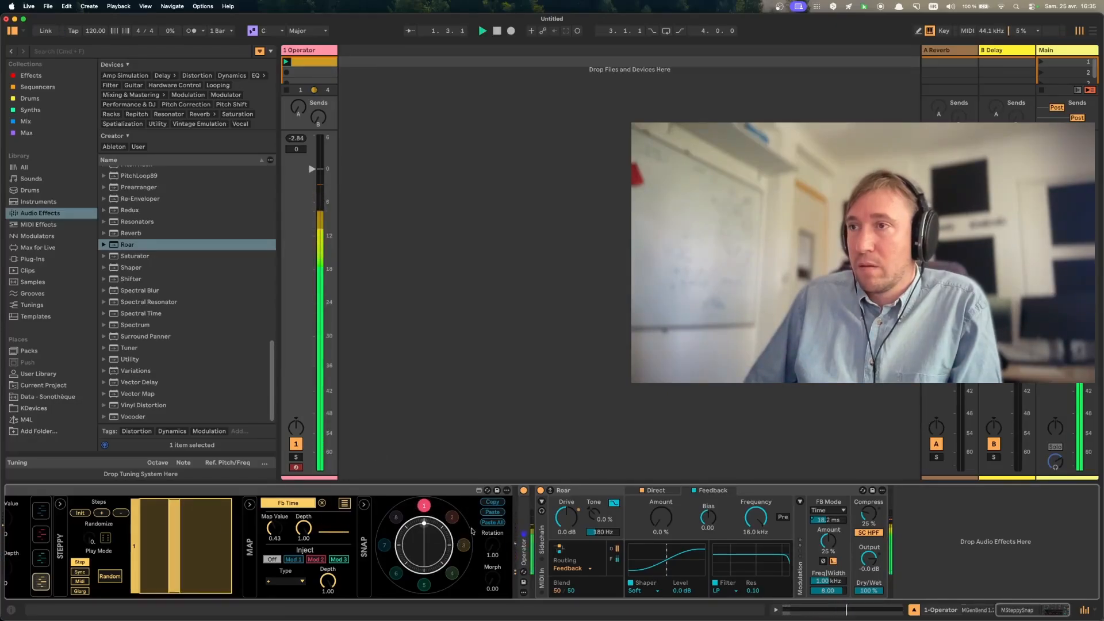
click(457, 519)
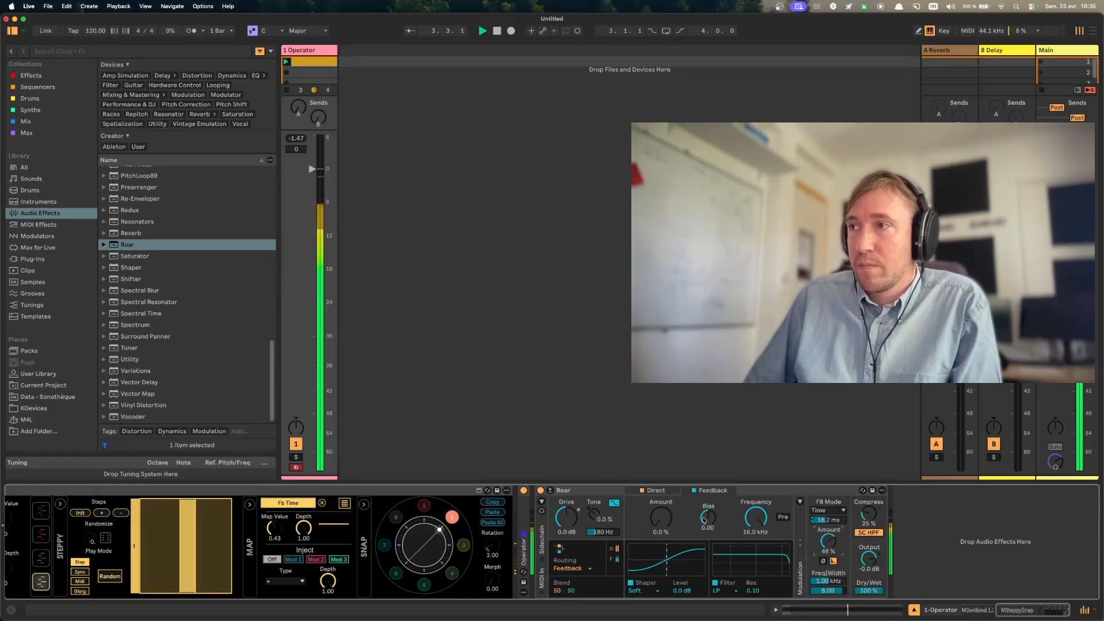
drag(661, 517, 661, 507)
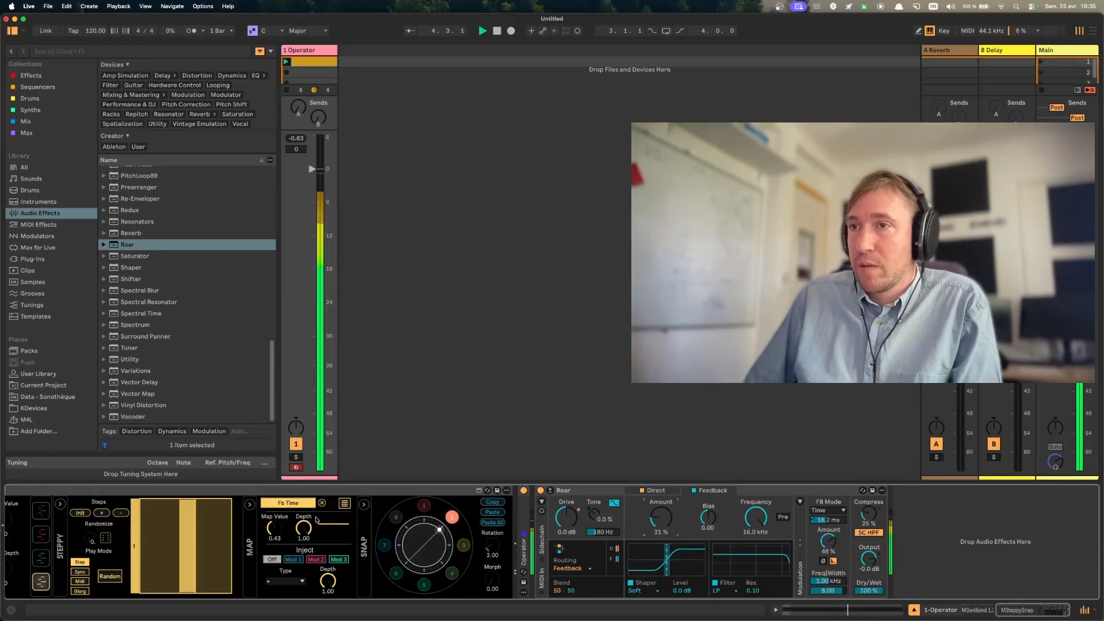
drag(492, 546, 493, 563)
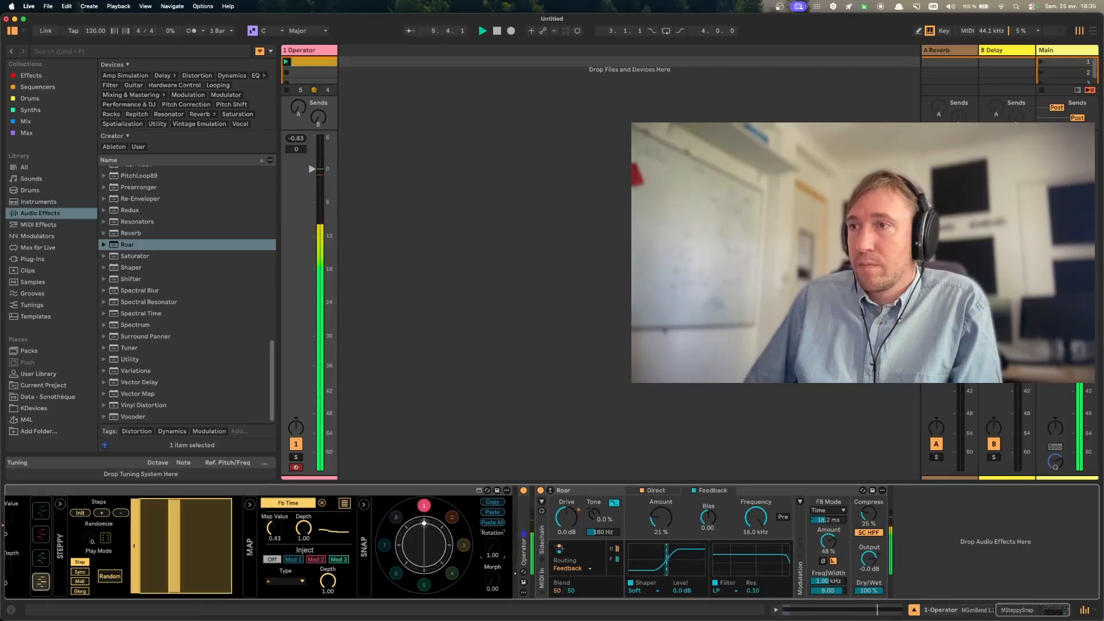
click(452, 519)
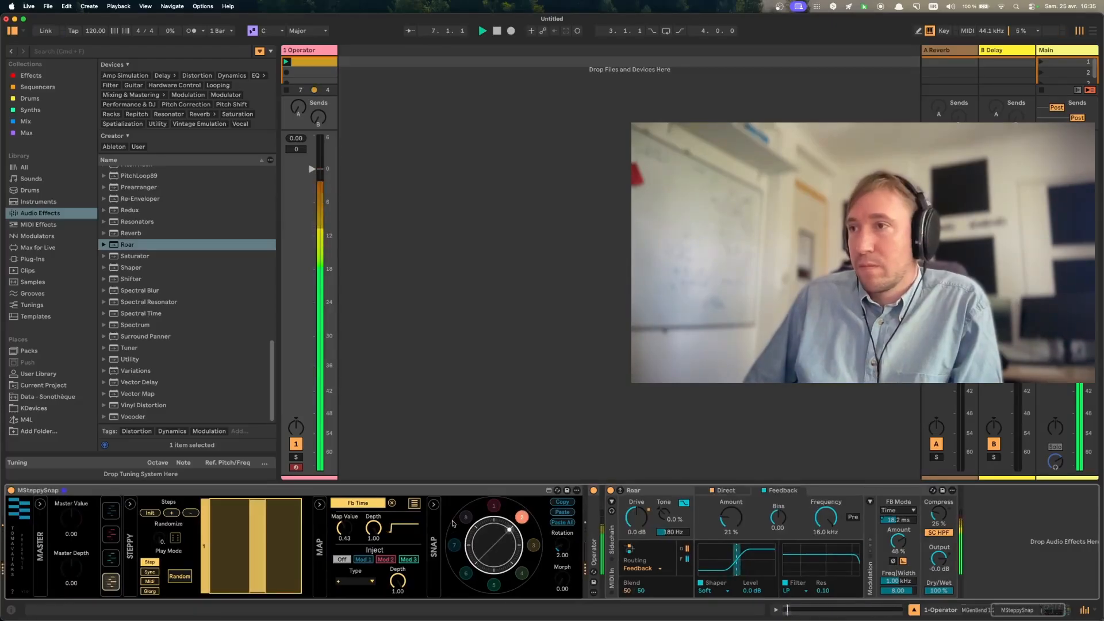
- In snapshot 3, redraw modulator 1's steps and lower modulator 4's single step to just below centre
click(535, 547)
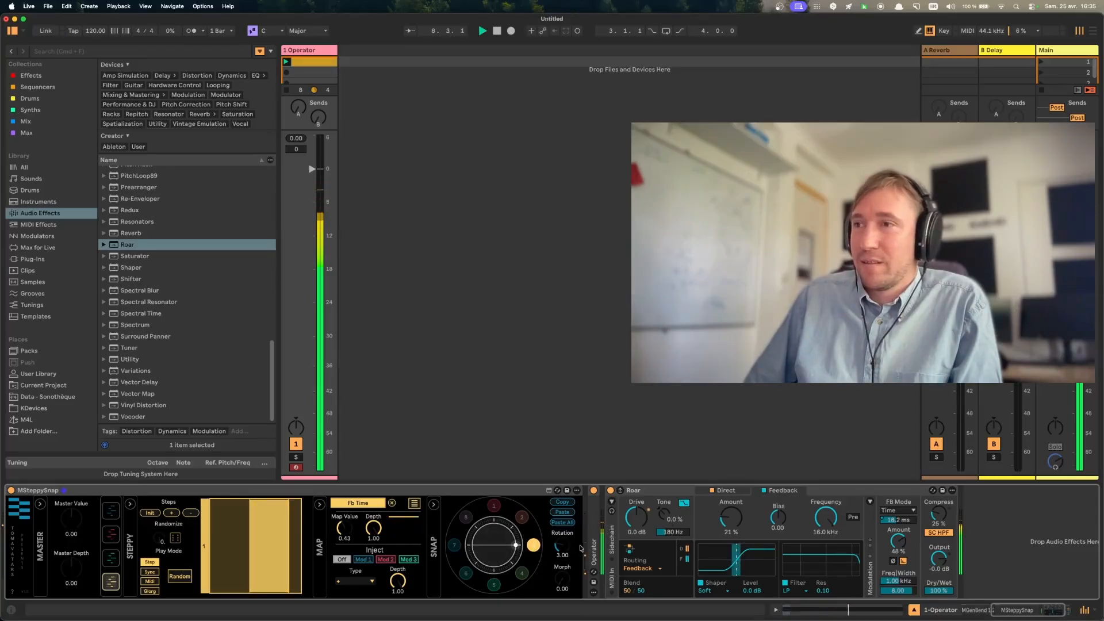
click(111, 511)
mouse_move(248, 507)
mouse_down()
mouse_move(272, 555)
mouse_move(259, 574)
mouse_up()
click(226, 525)
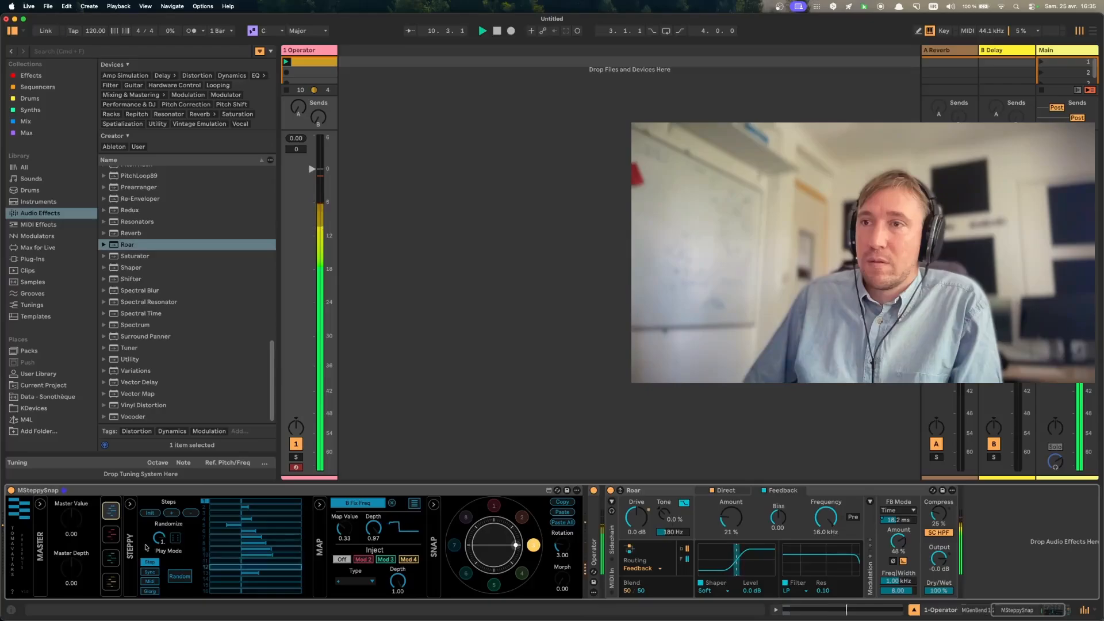
click(111, 582)
drag(289, 535, 260, 557)
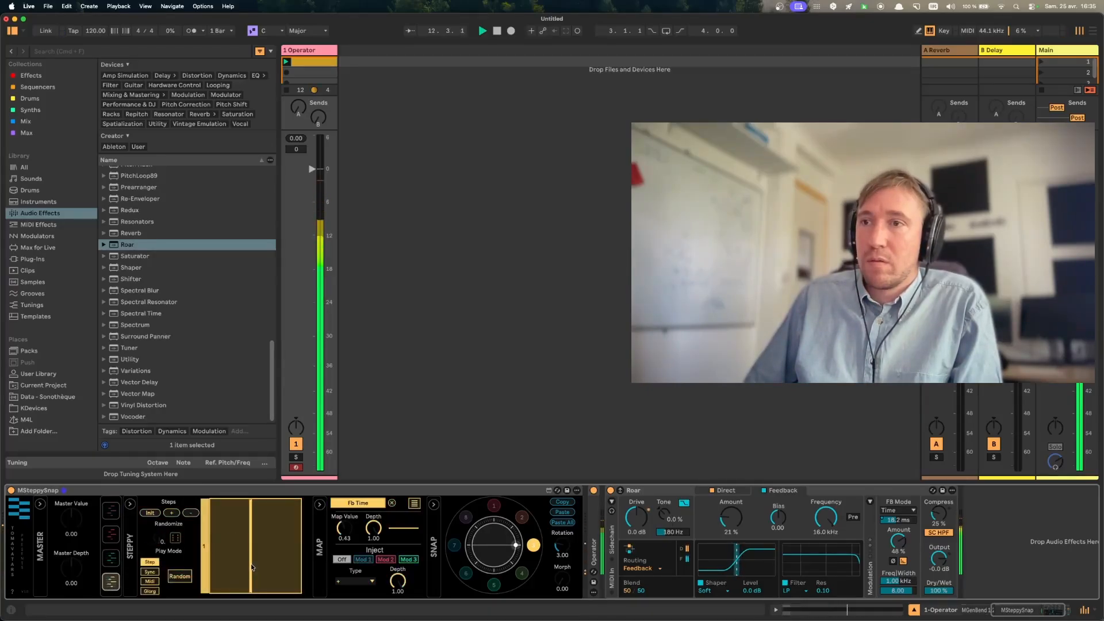
- Reshape steps 1, 2 and 4 of modulator 2 in snapshot 3, and stop playback with its multiple mappings hidden
click(107, 558)
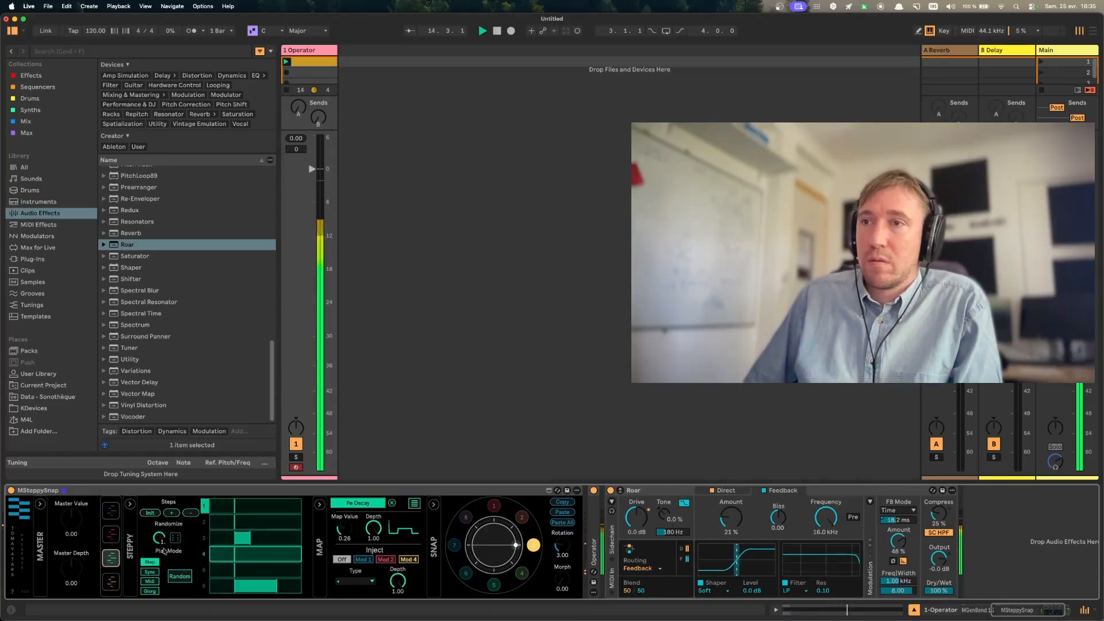
click(111, 534)
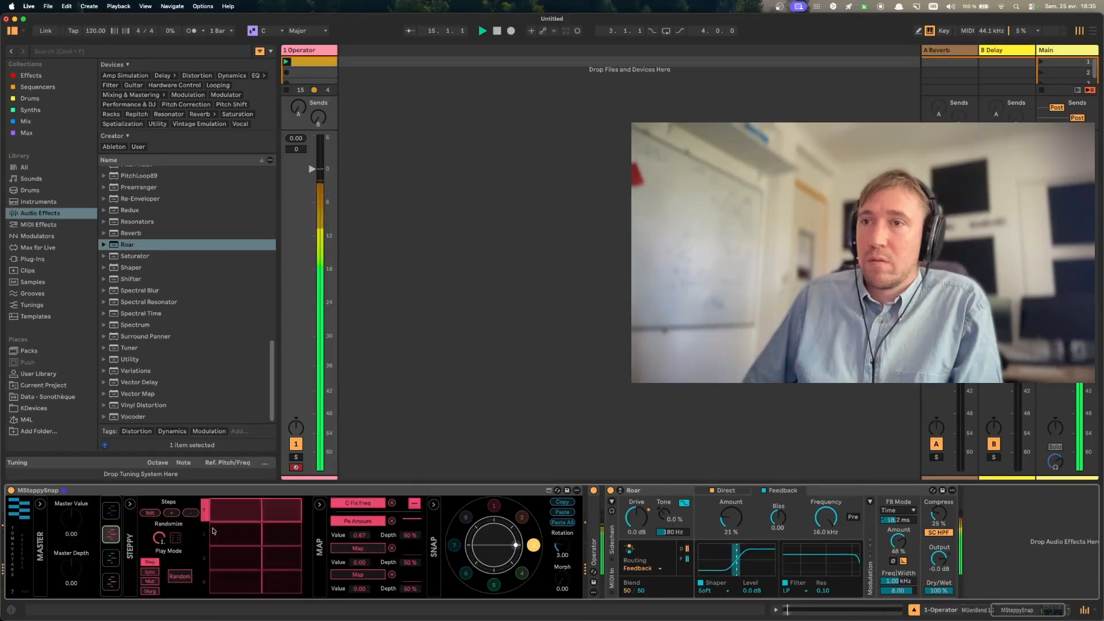
click(232, 579)
click(270, 514)
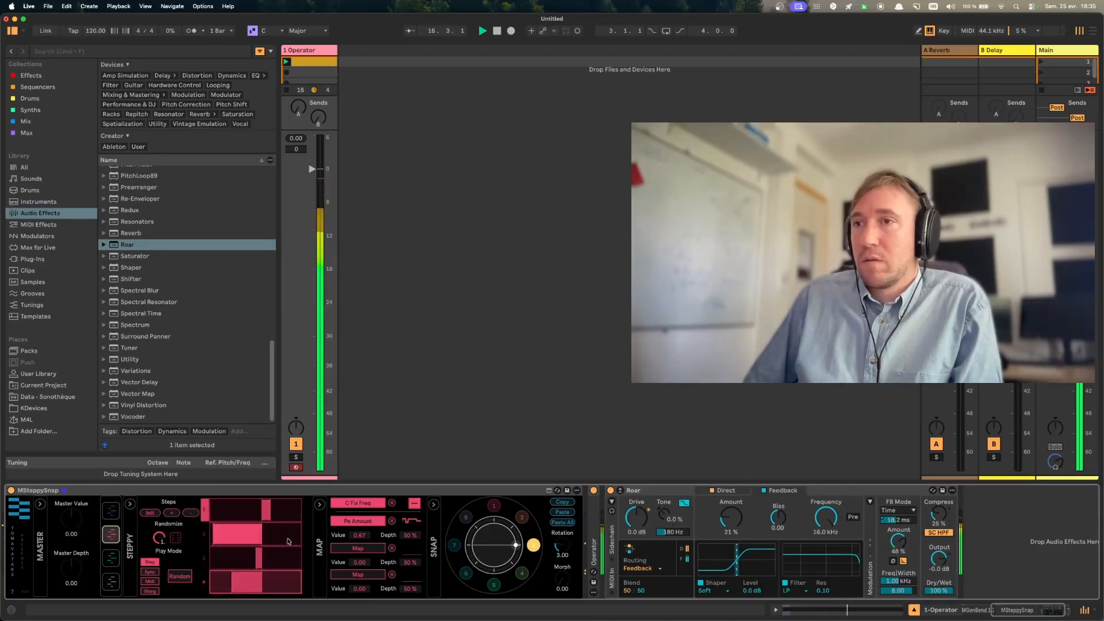
click(289, 541)
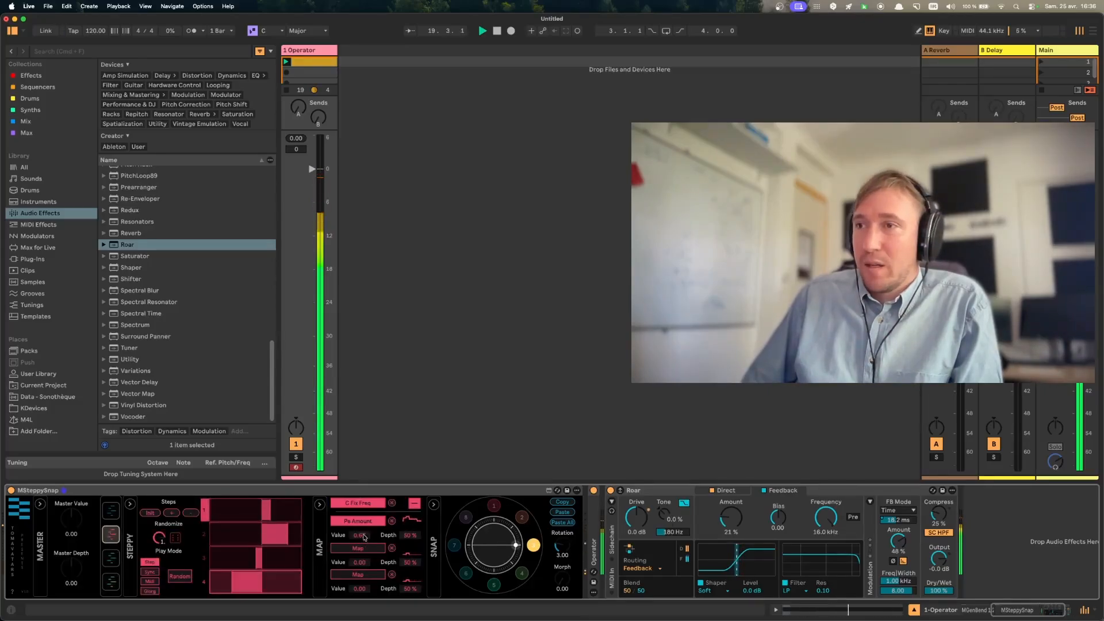
click(414, 504)
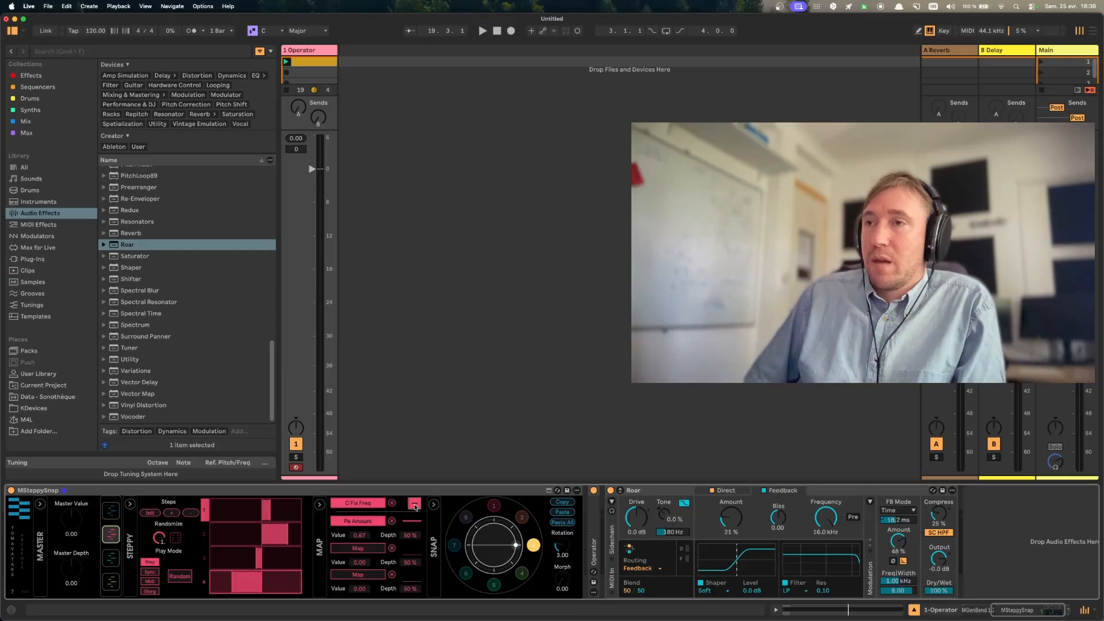
key(space)
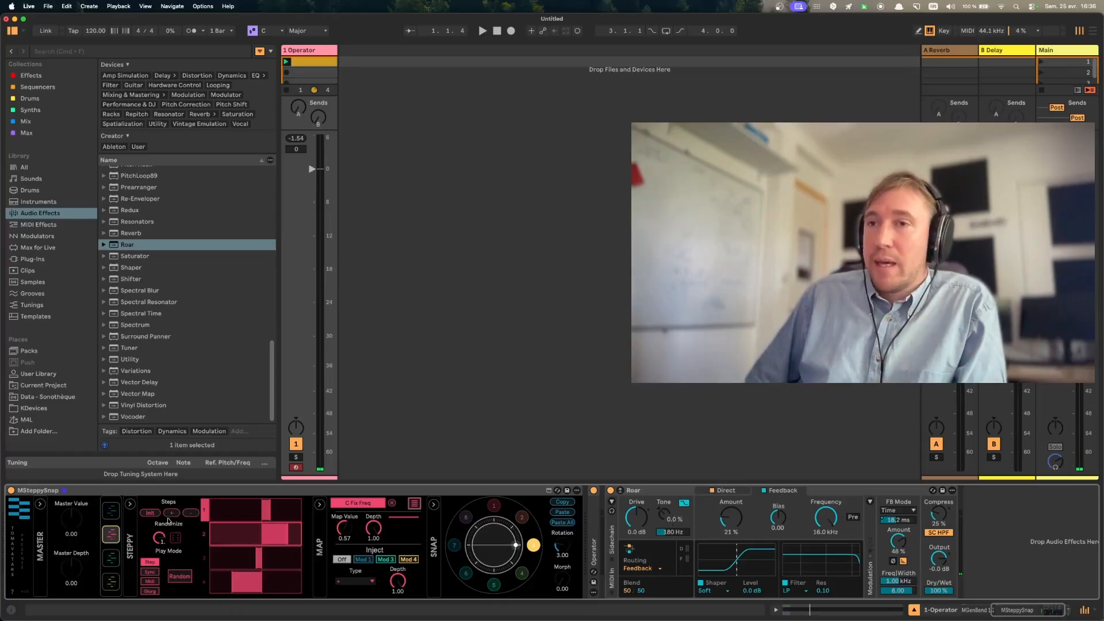
- Map Roar's Drive to the third mapping slot of modulator 1
click(116, 511)
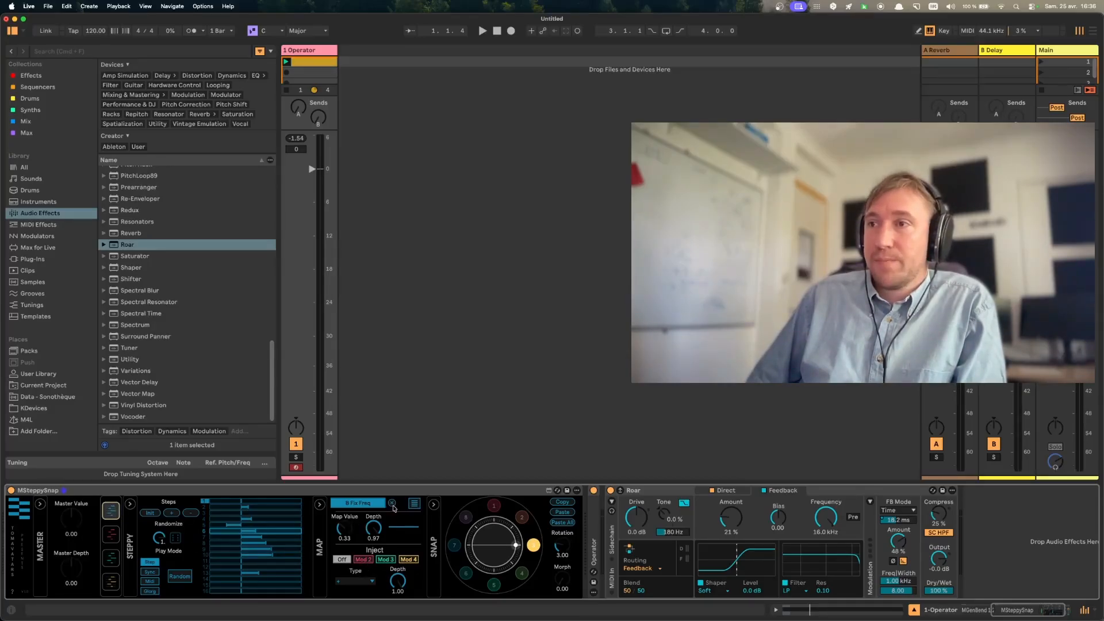
click(415, 504)
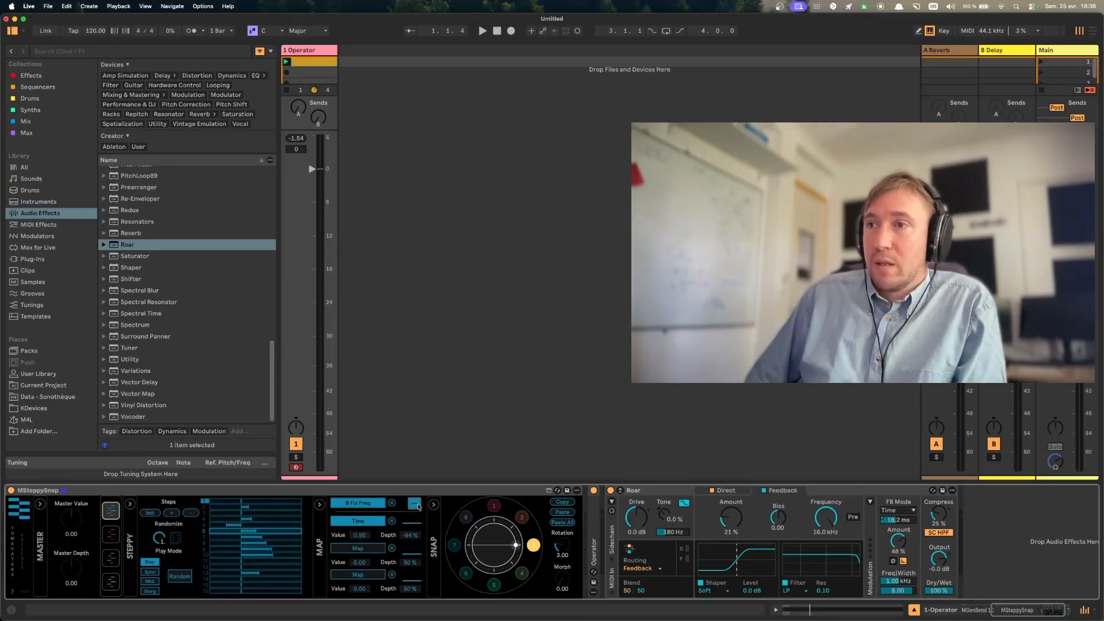
click(377, 550)
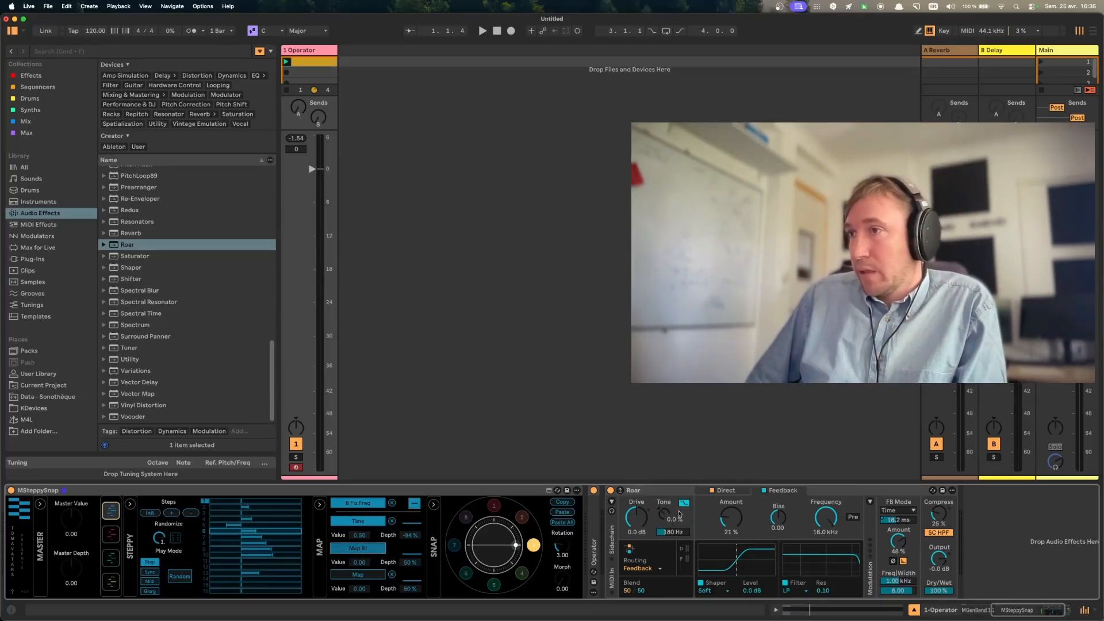
click(647, 520)
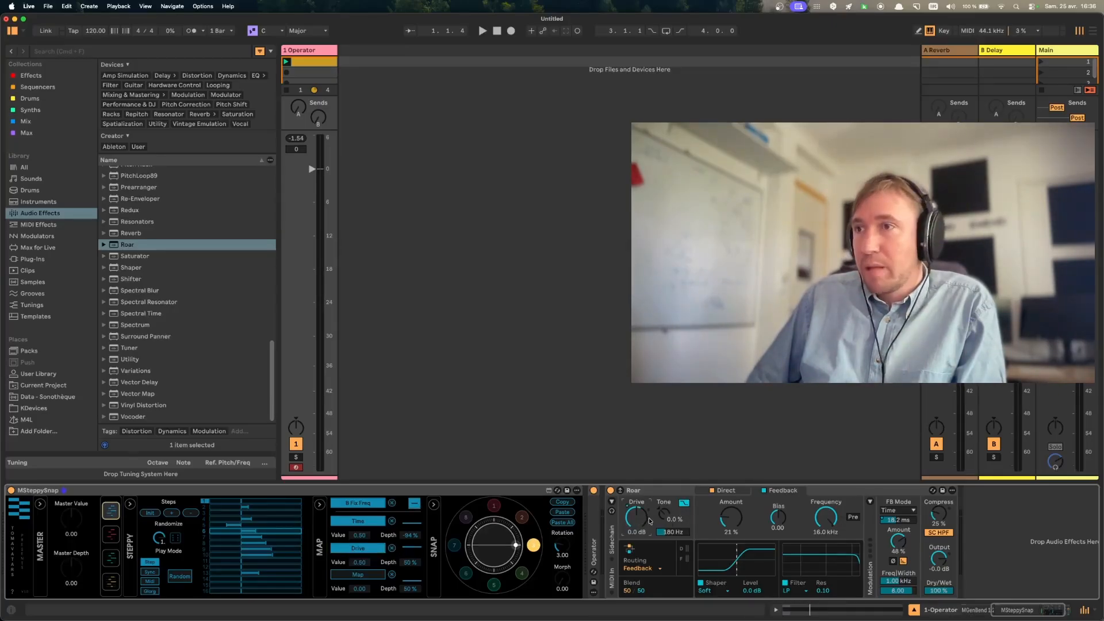
- Audition snapshots 2 and 1 during playback and set modulator 1's Drive mapping depth to -33%
key(space)
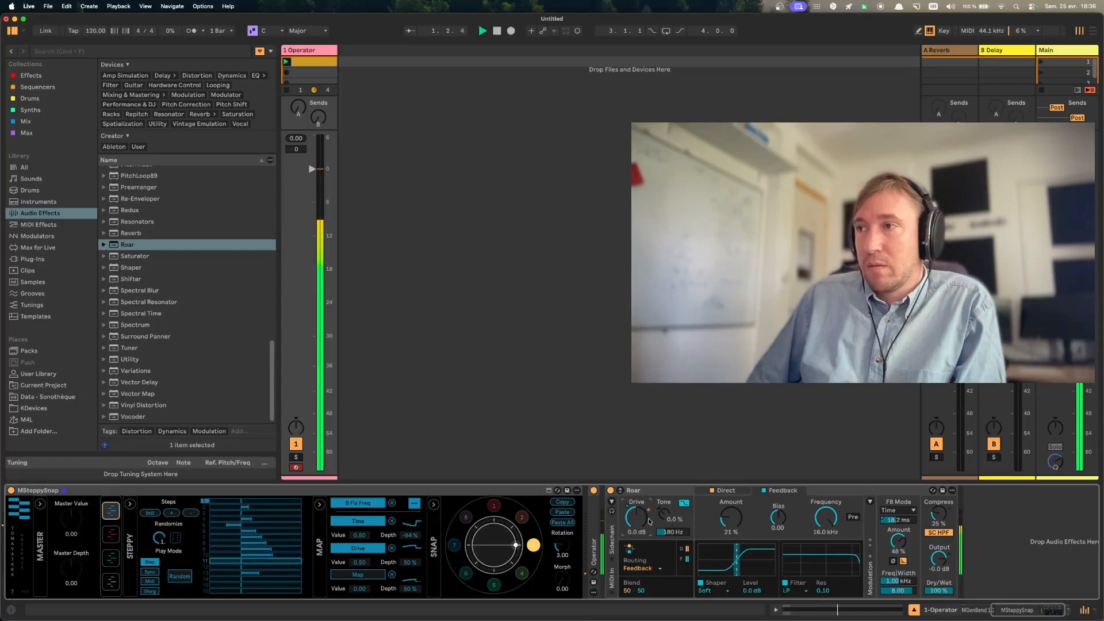
click(521, 518)
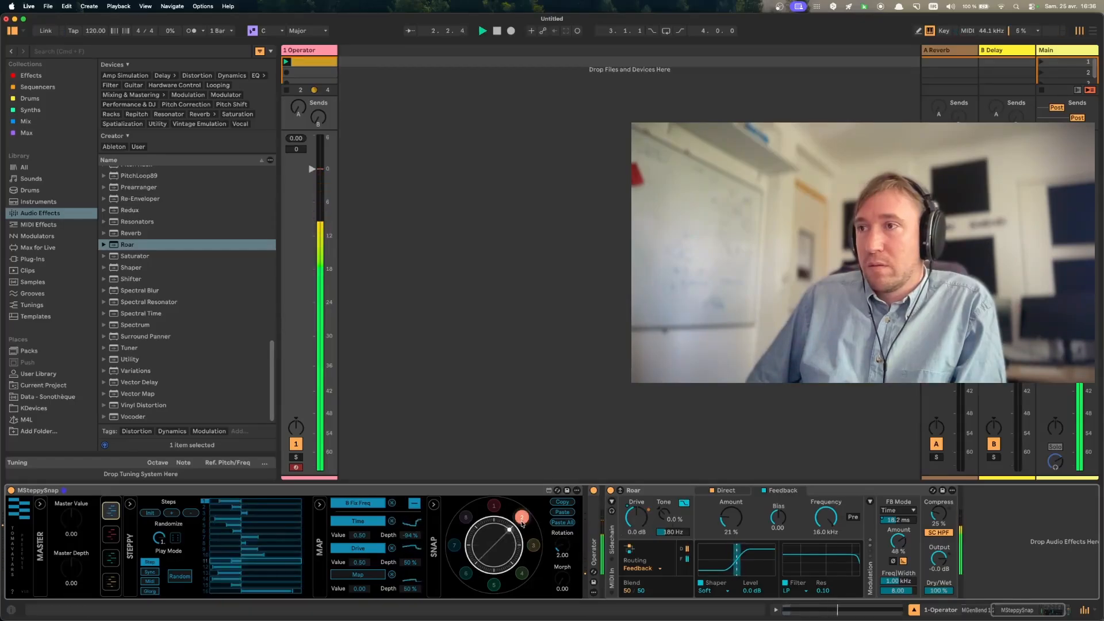
click(493, 507)
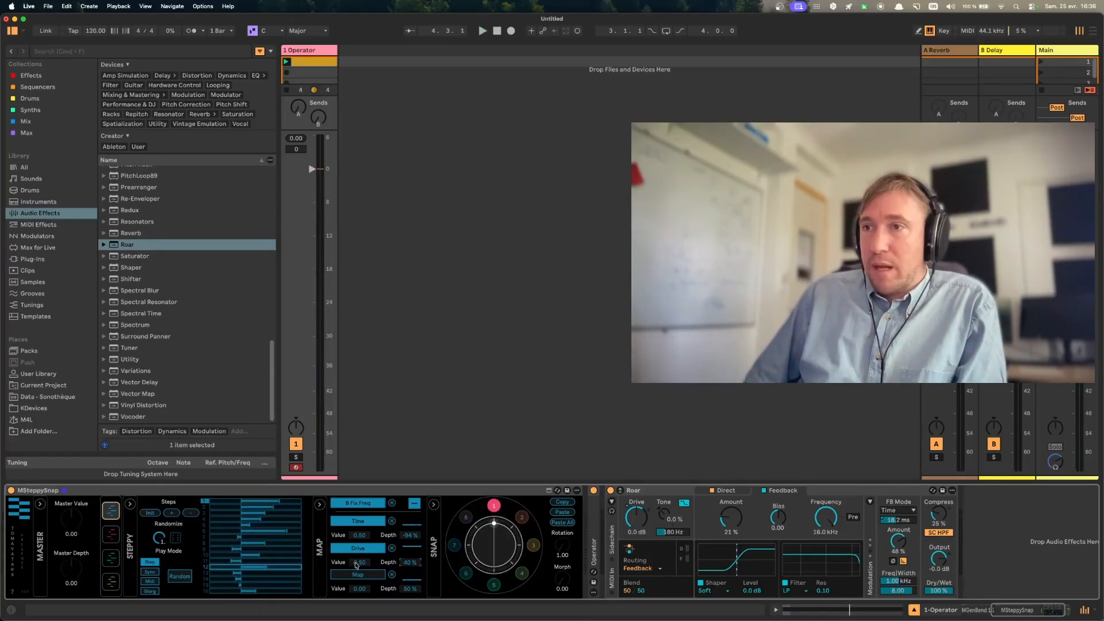
drag(409, 565, 409, 568)
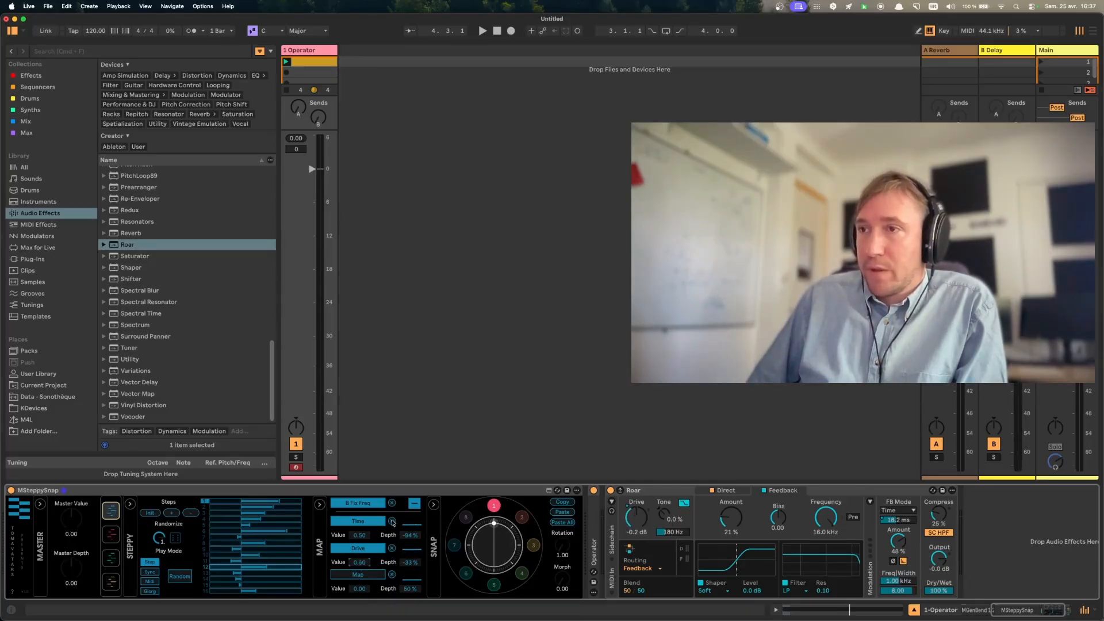
- Choose Mod 2 as the inject source for modulator 1, and show the settings of modulators 2 and 3
click(413, 504)
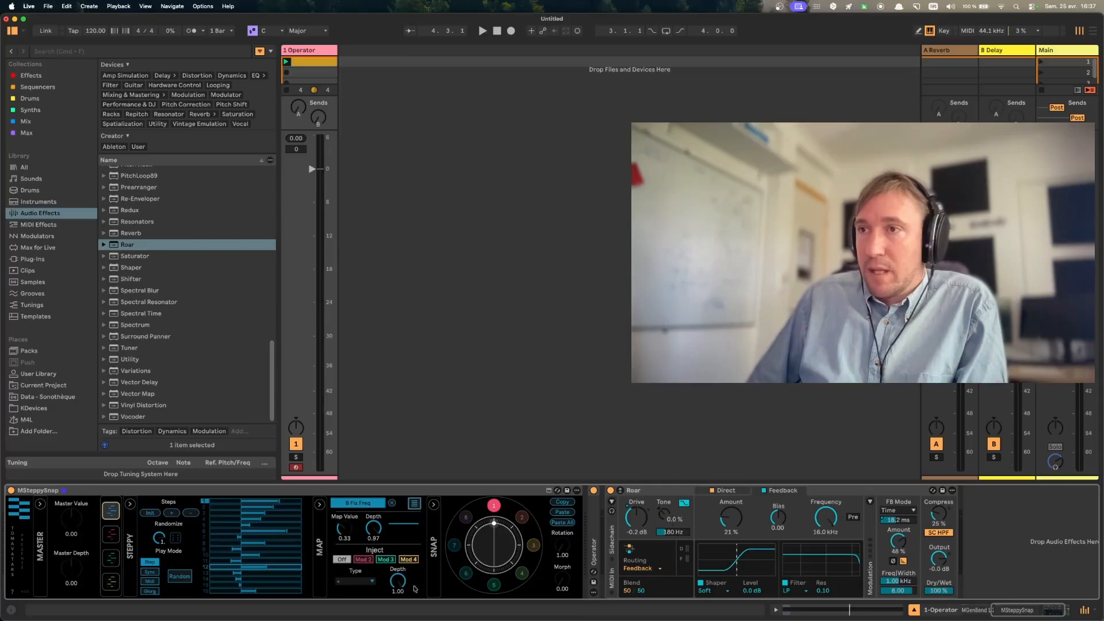
click(359, 560)
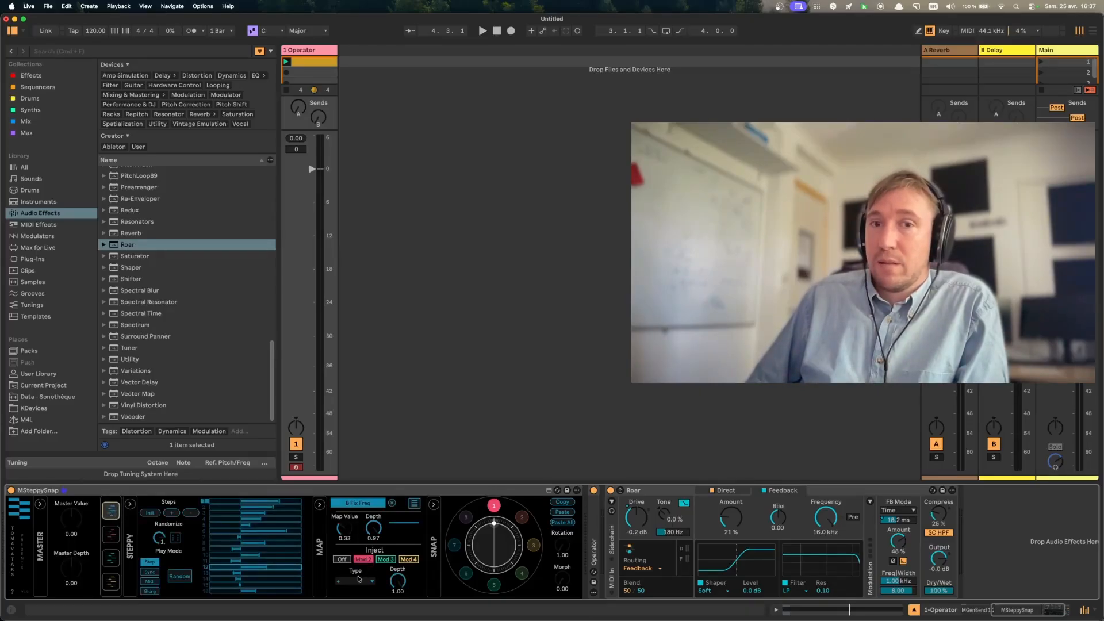
click(118, 536)
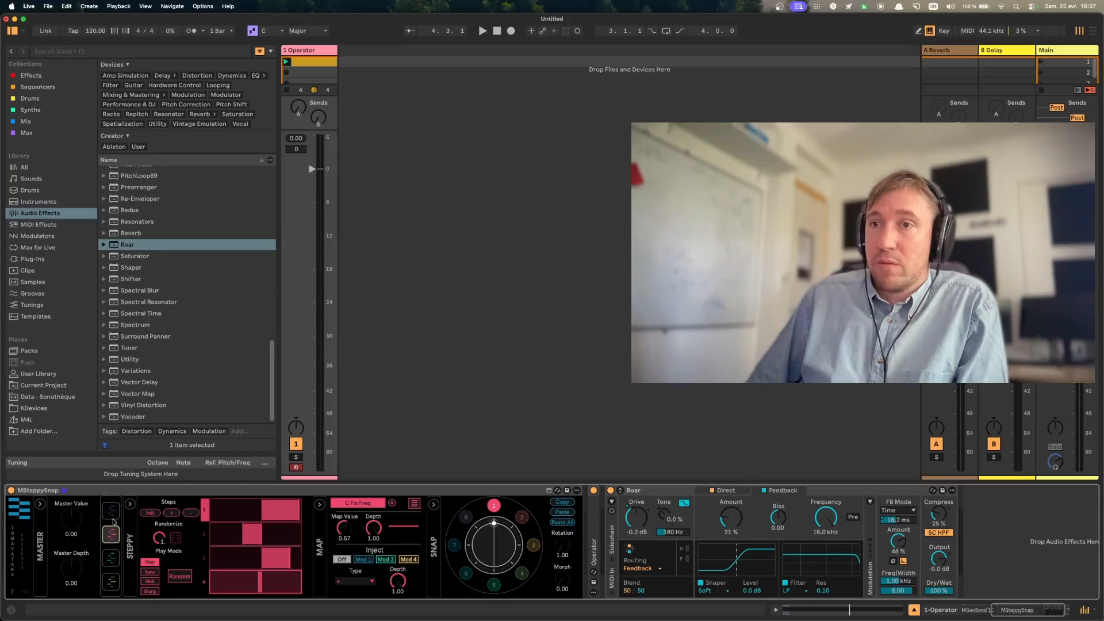
click(111, 558)
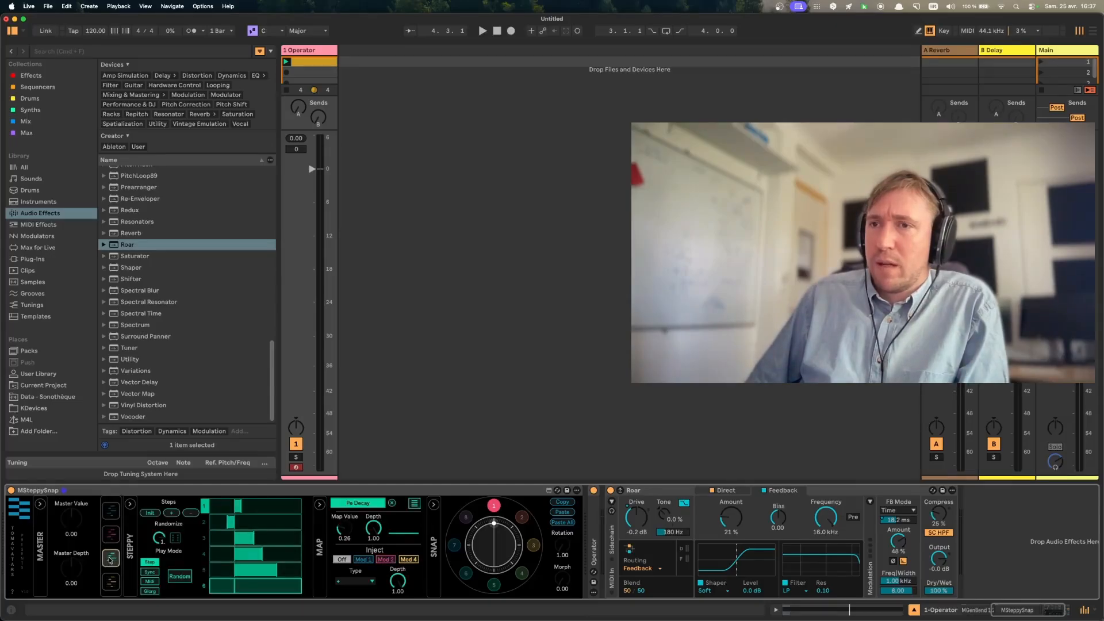
- Choose Mod 3 as modulator 1's inject source, and lower its inject depth to 0.00 during playback
click(110, 511)
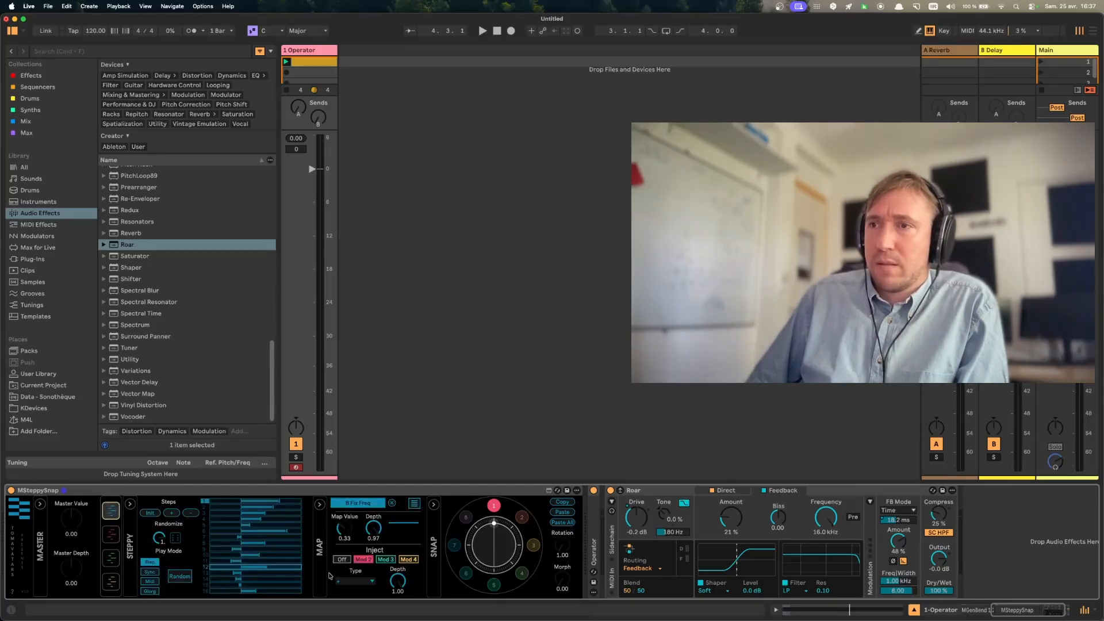
click(394, 560)
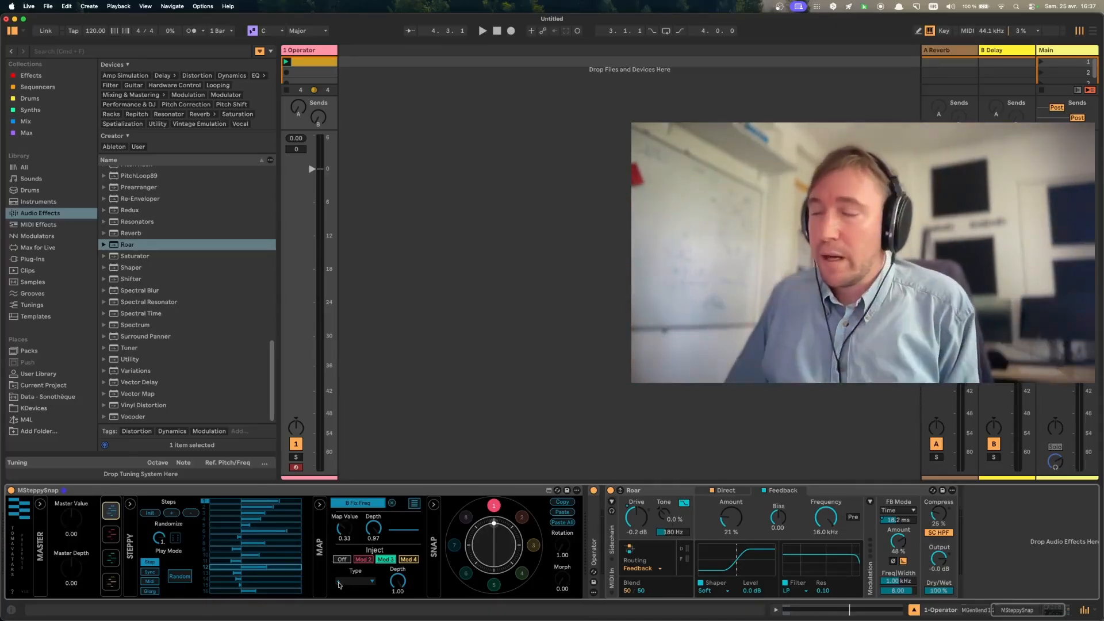
click(369, 582)
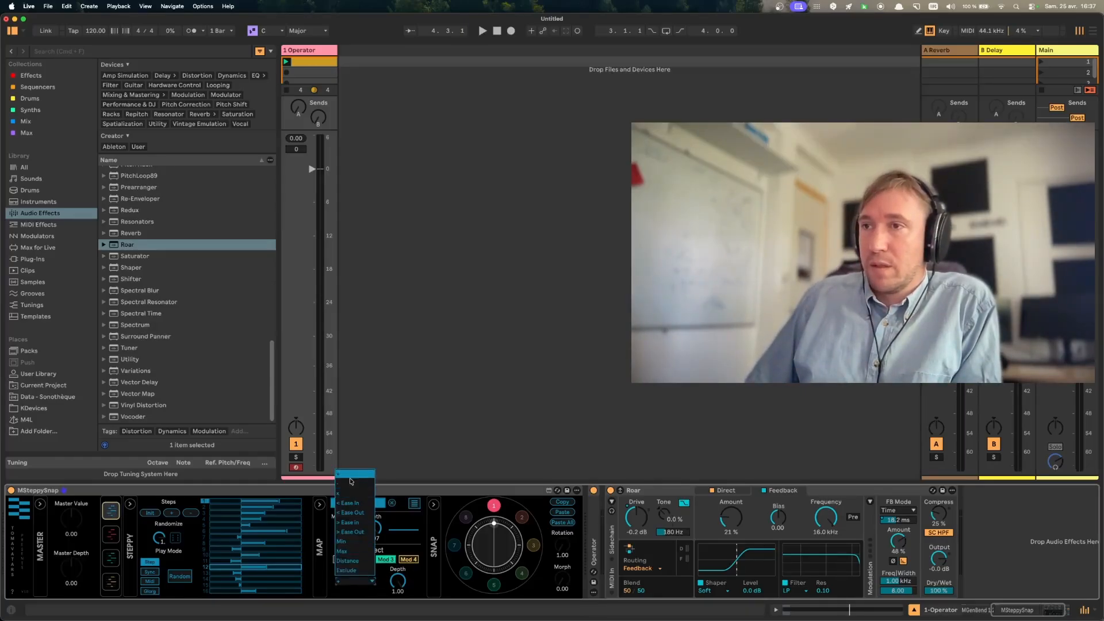
click(345, 584)
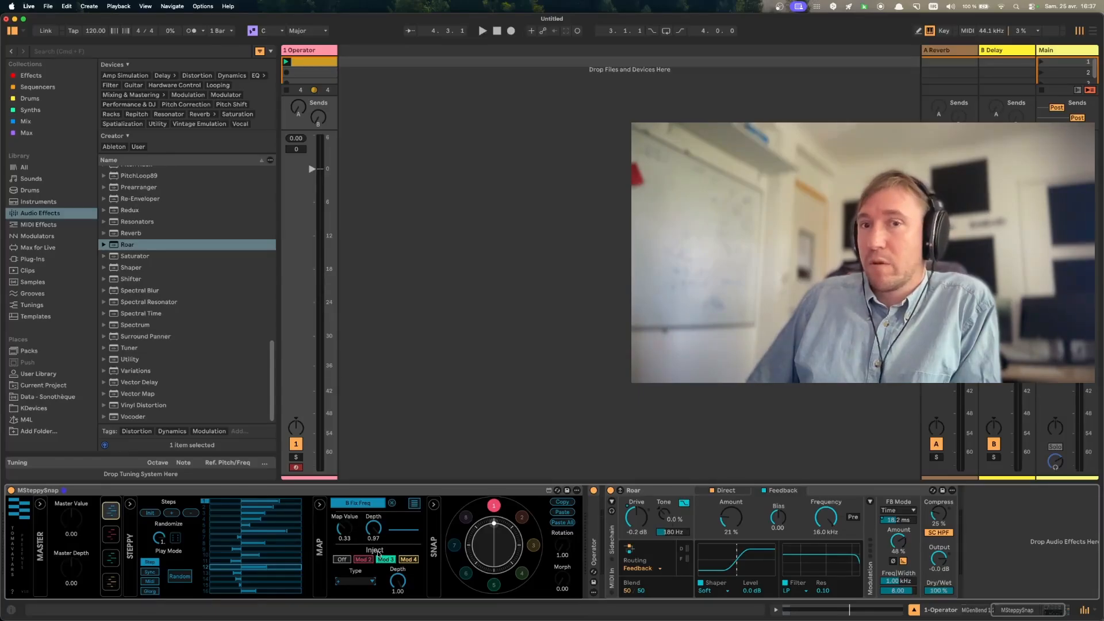
key(space)
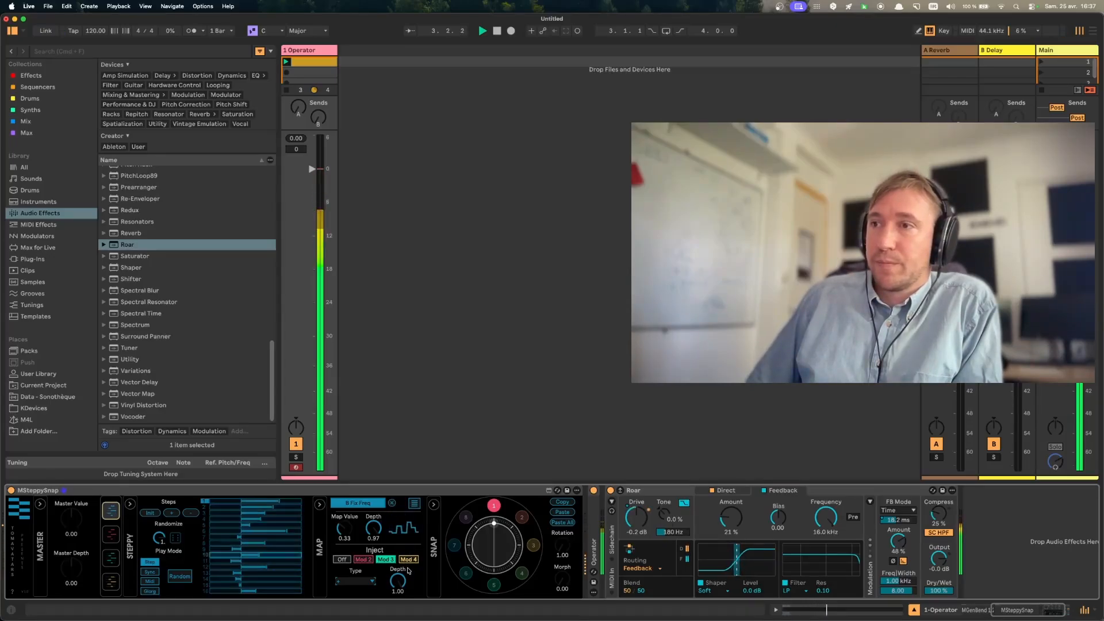
drag(398, 581, 398, 620)
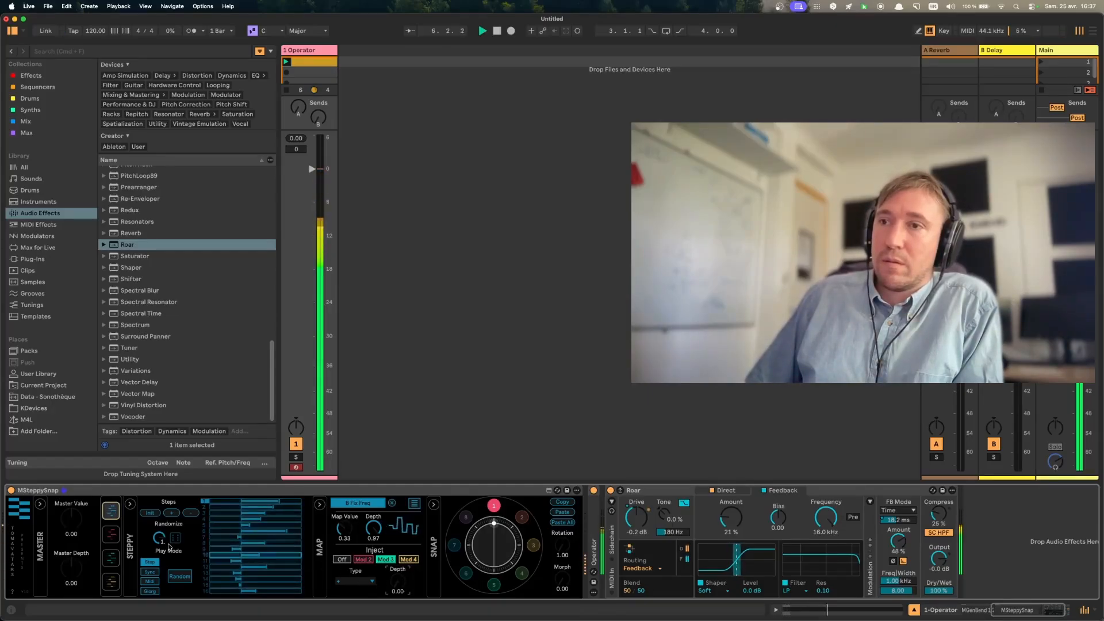
- Reduce modulator 1's pattern to four steps and audition it
click(191, 513)
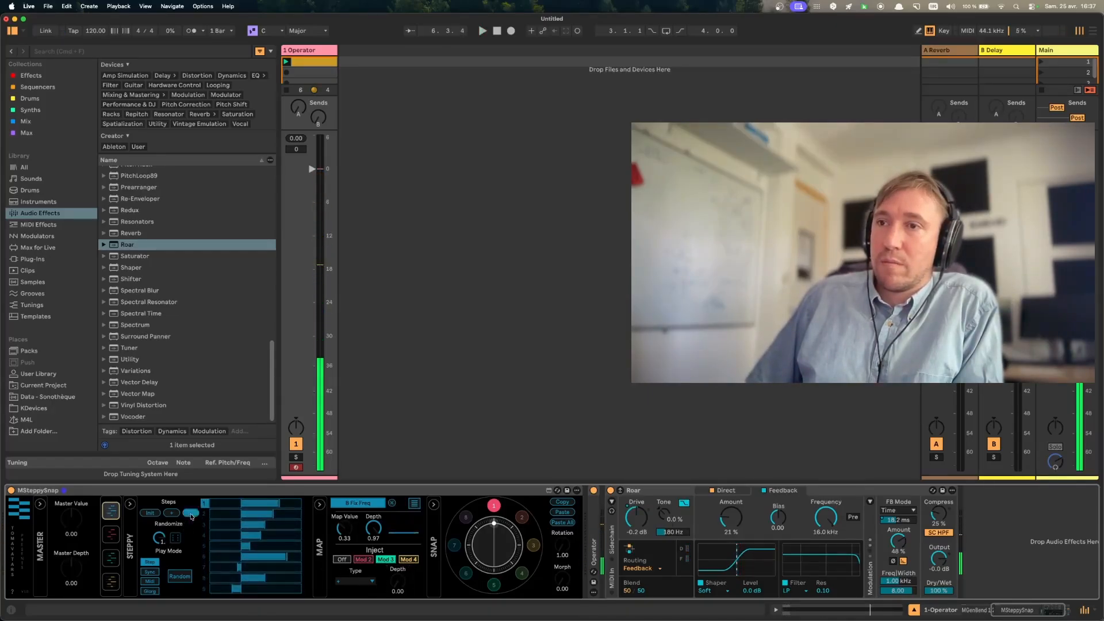
click(190, 515)
click(190, 515)
click(191, 515)
click(191, 515)
click(191, 515)
click(191, 515)
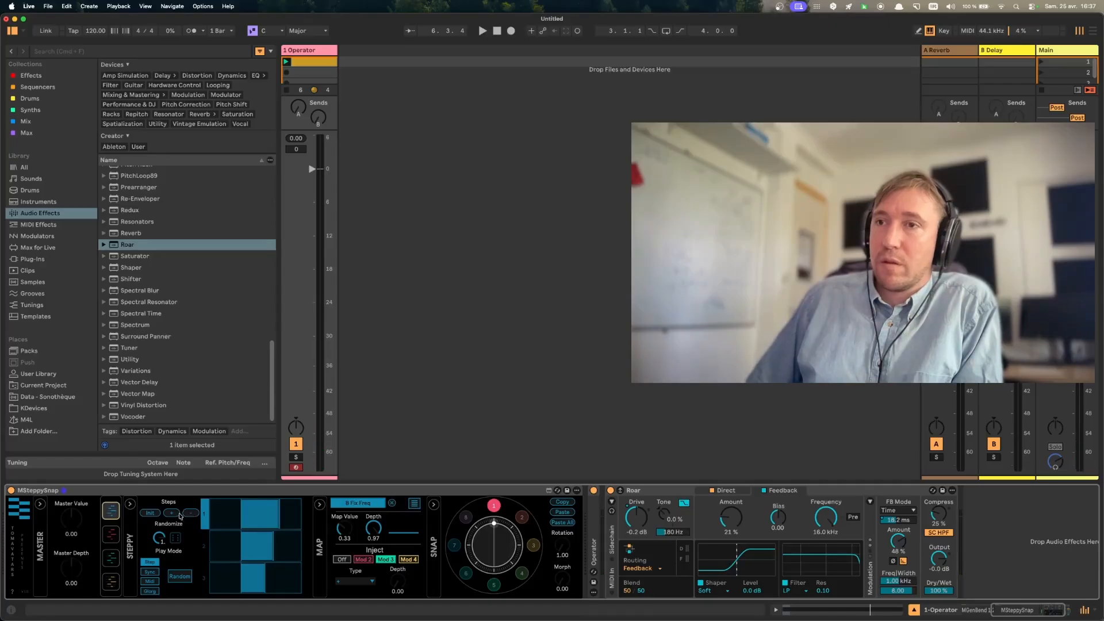
click(172, 514)
key(space)
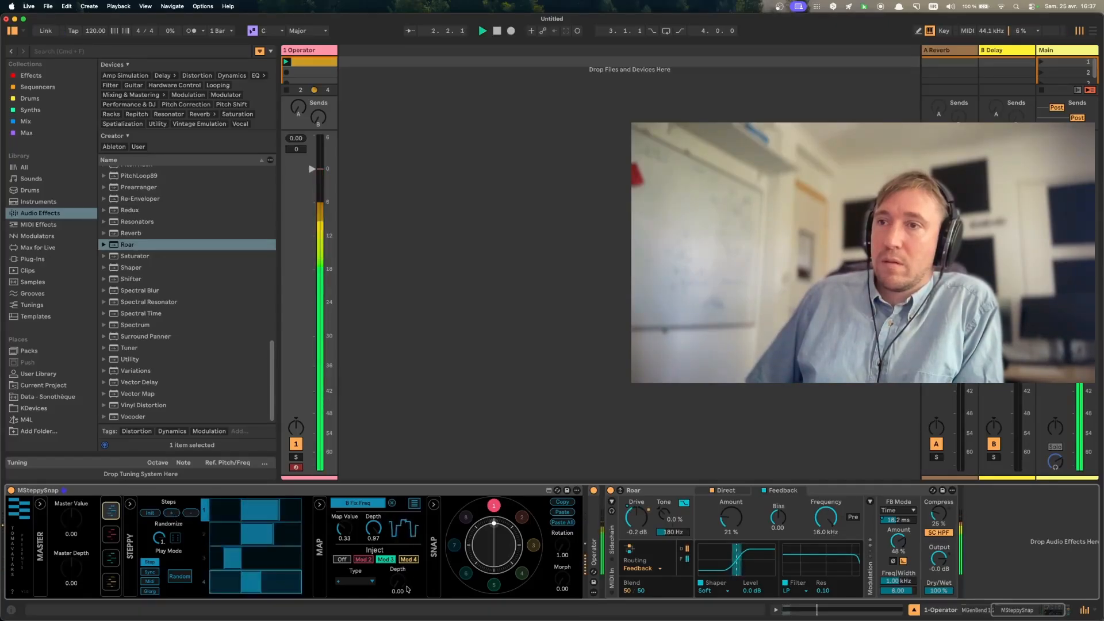
key(space)
- Show MGenBend's Sequencer graph, and raise modulator 1's inject depth to 1.00 during playback
scroll(360, 571, left, 5)
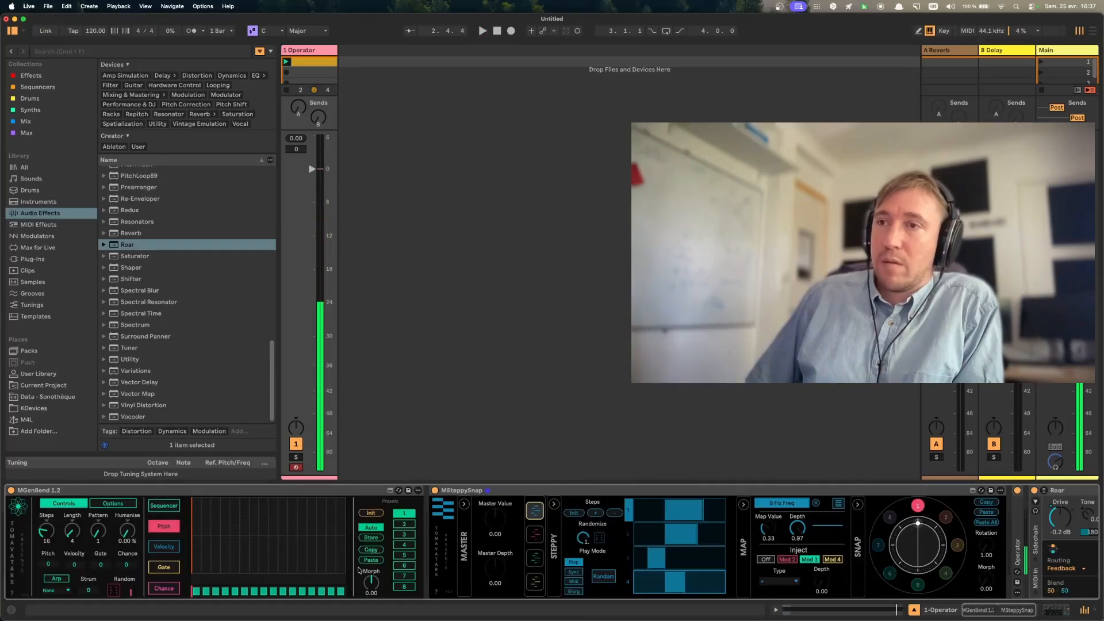
click(160, 506)
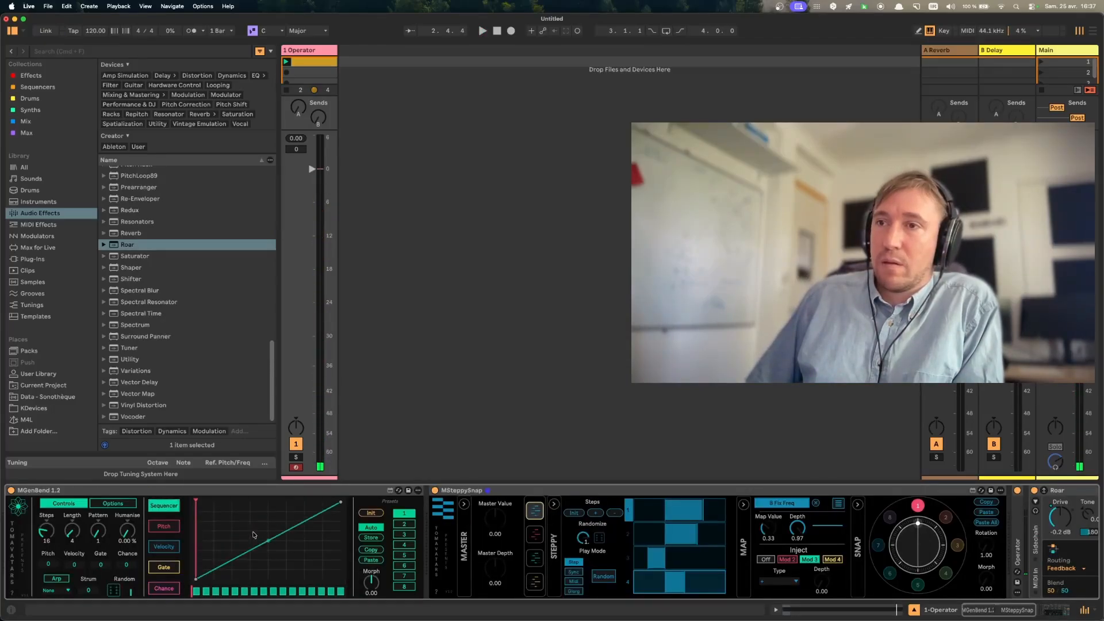
scroll(630, 559, right, 5)
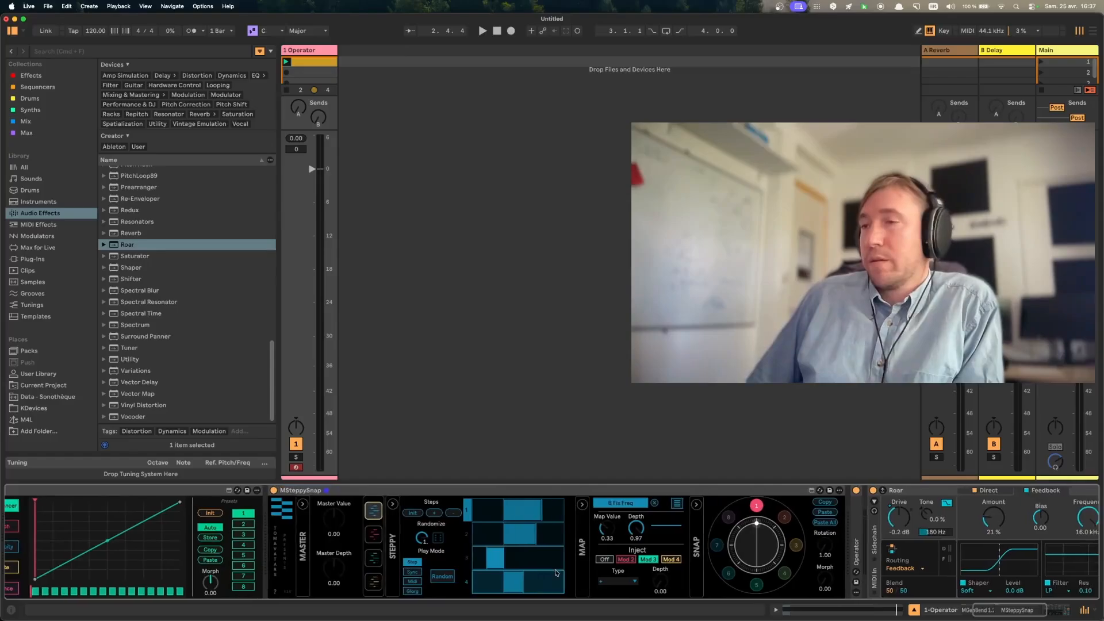
key(space)
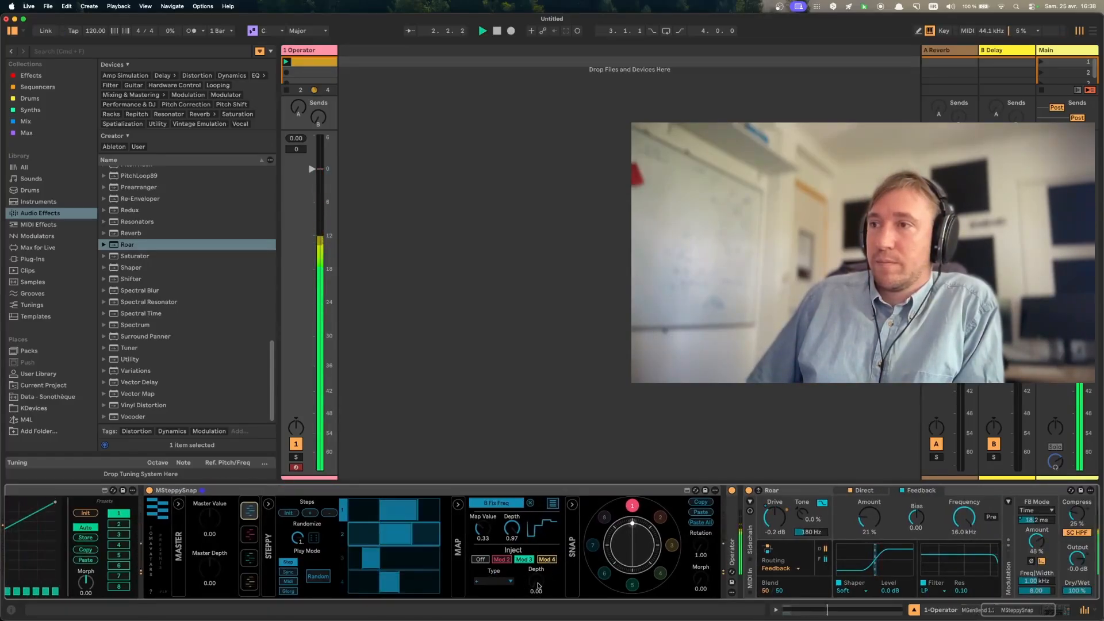
drag(536, 581, 536, 532)
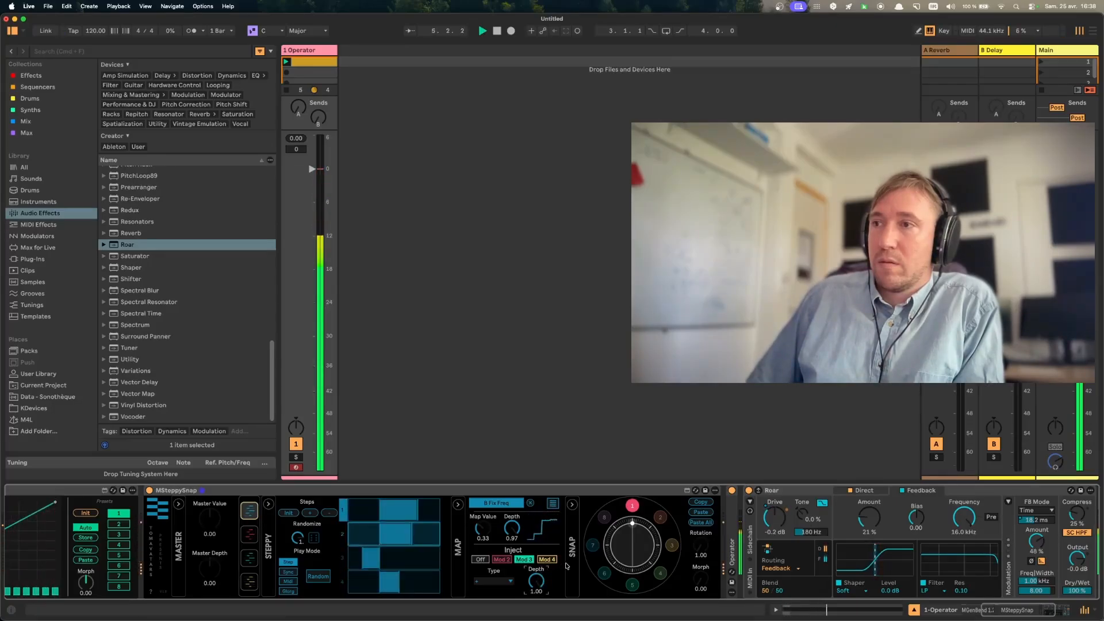
- Set modulator 1's inject type to the first Ease In option in the type list
click(492, 586)
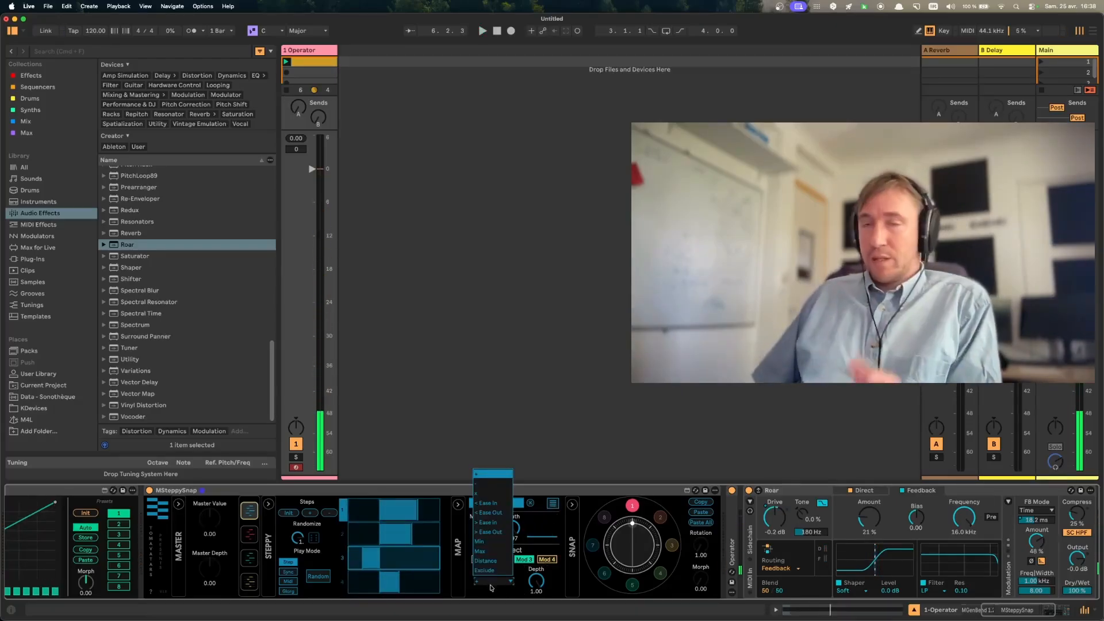
click(489, 489)
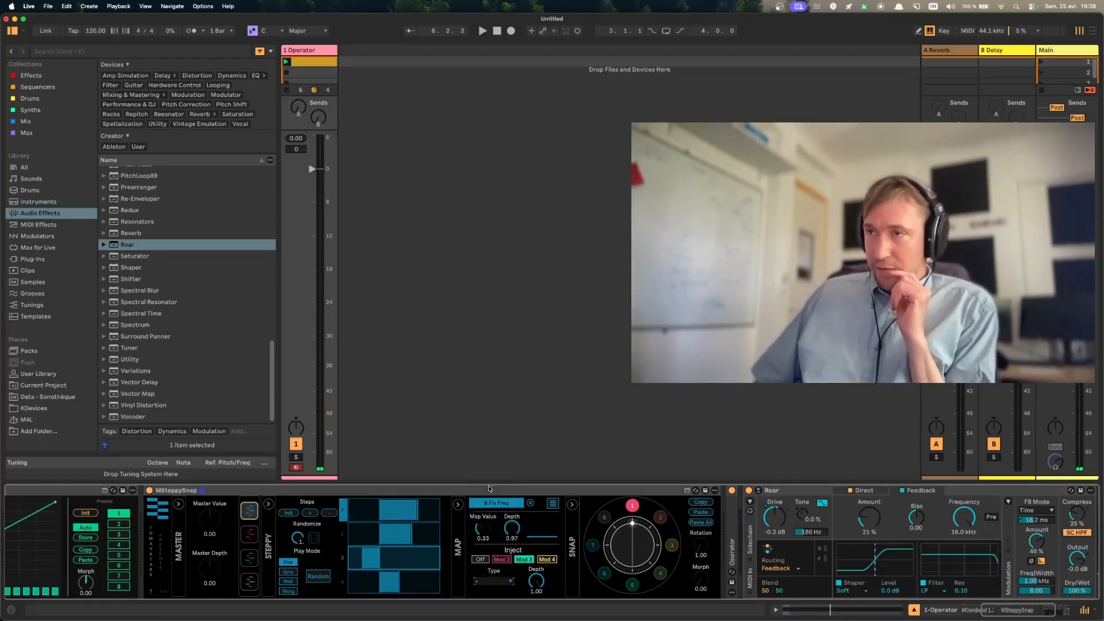
click(506, 586)
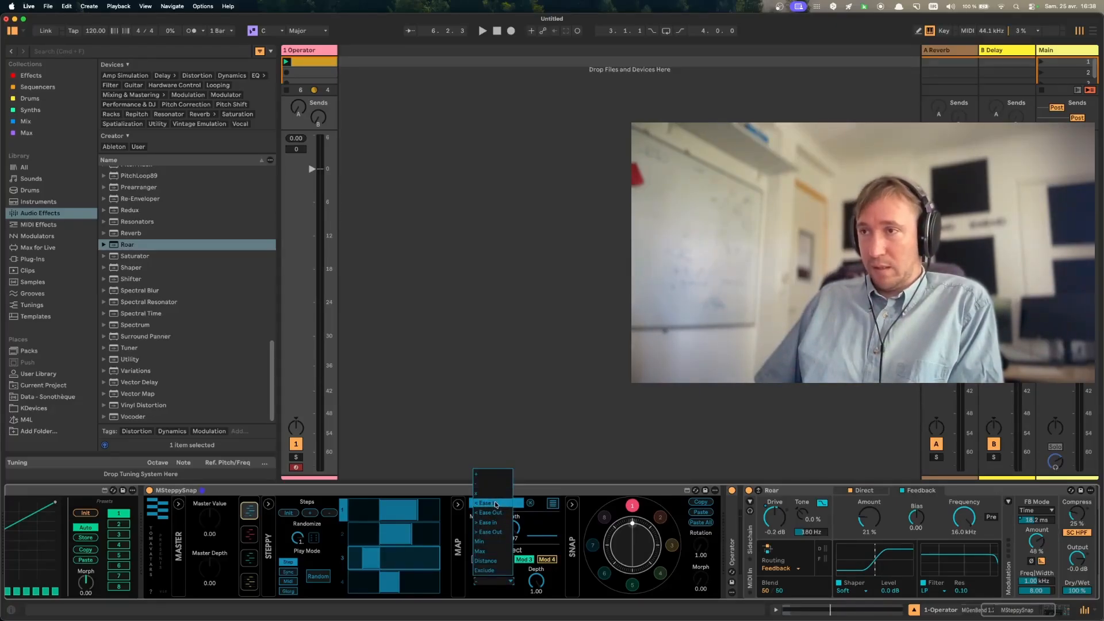
click(495, 504)
click(494, 582)
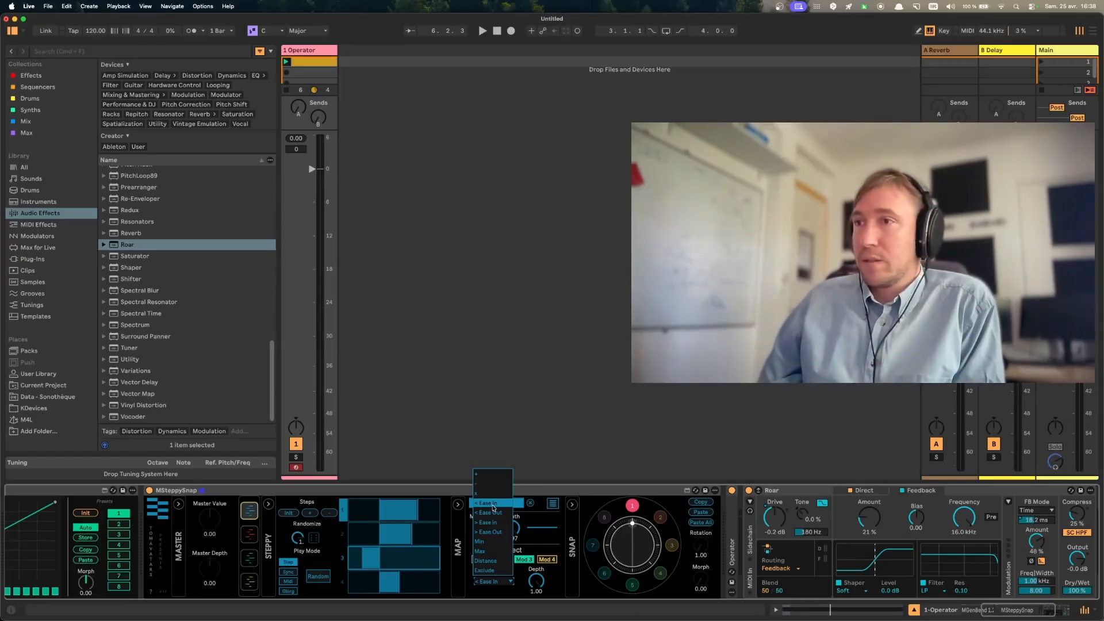
click(492, 506)
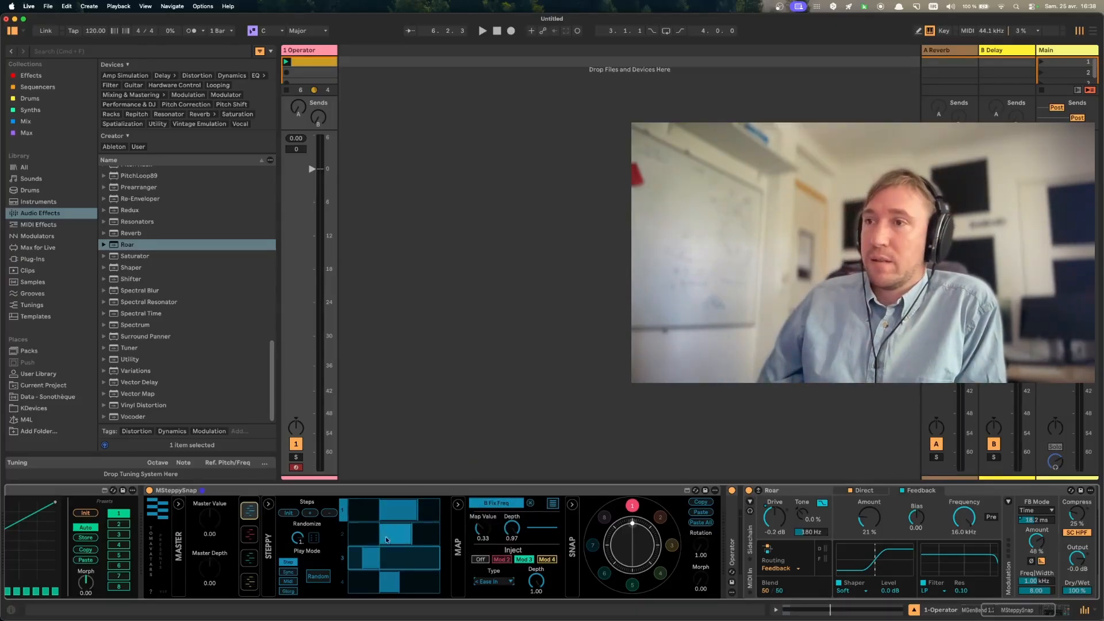
- Check modulator 2's steps, and play modulator 1 with inject depth 0.20 and the inject type Ease Out
click(249, 535)
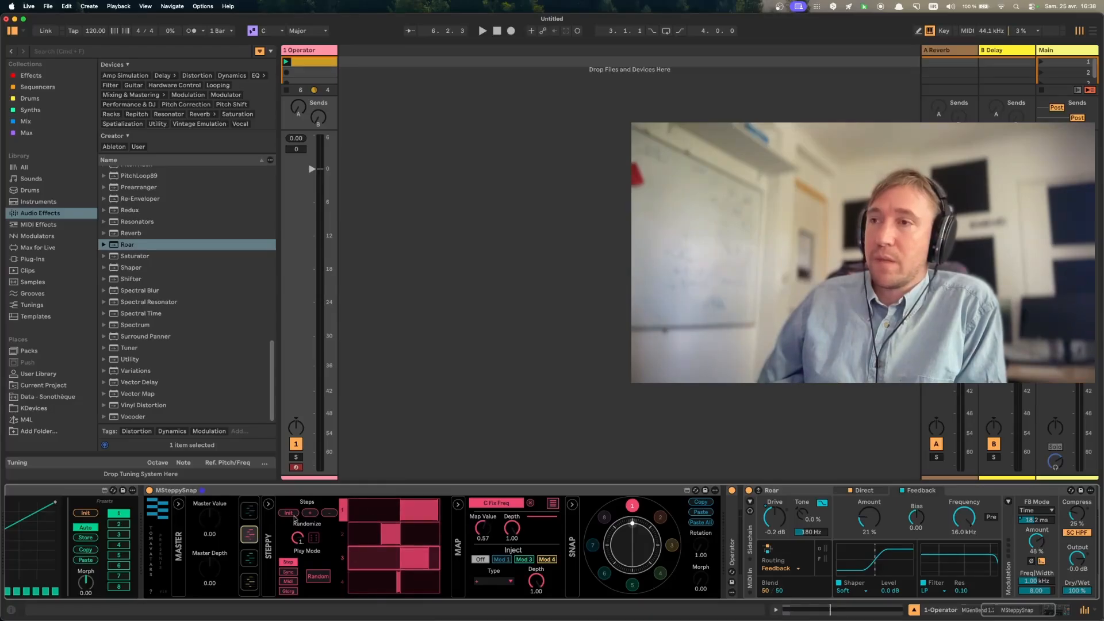
click(249, 510)
key(space)
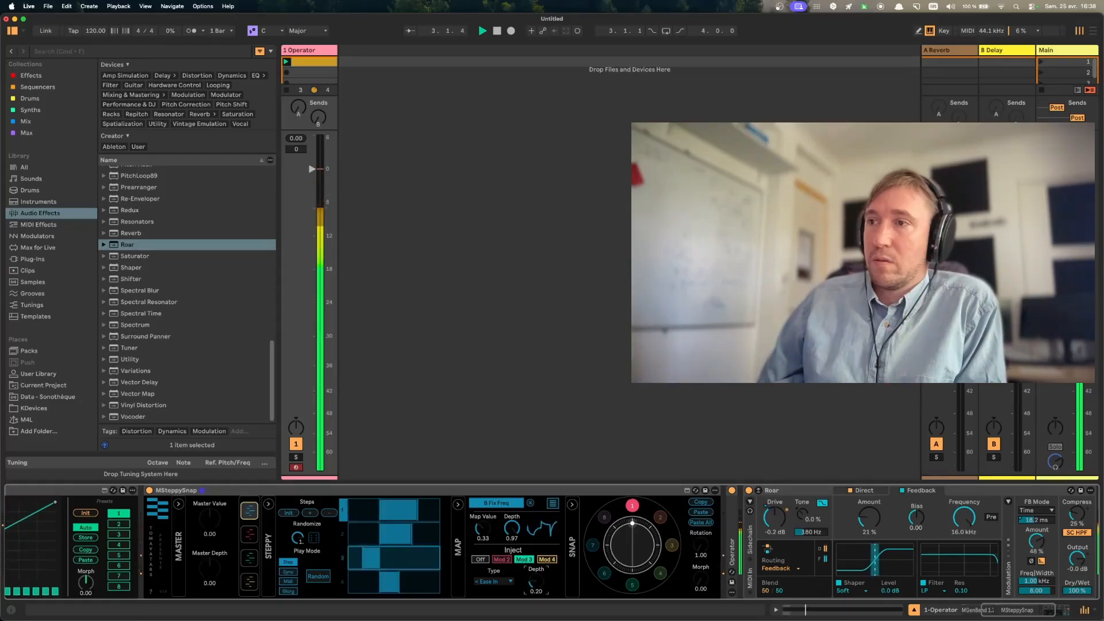
click(493, 581)
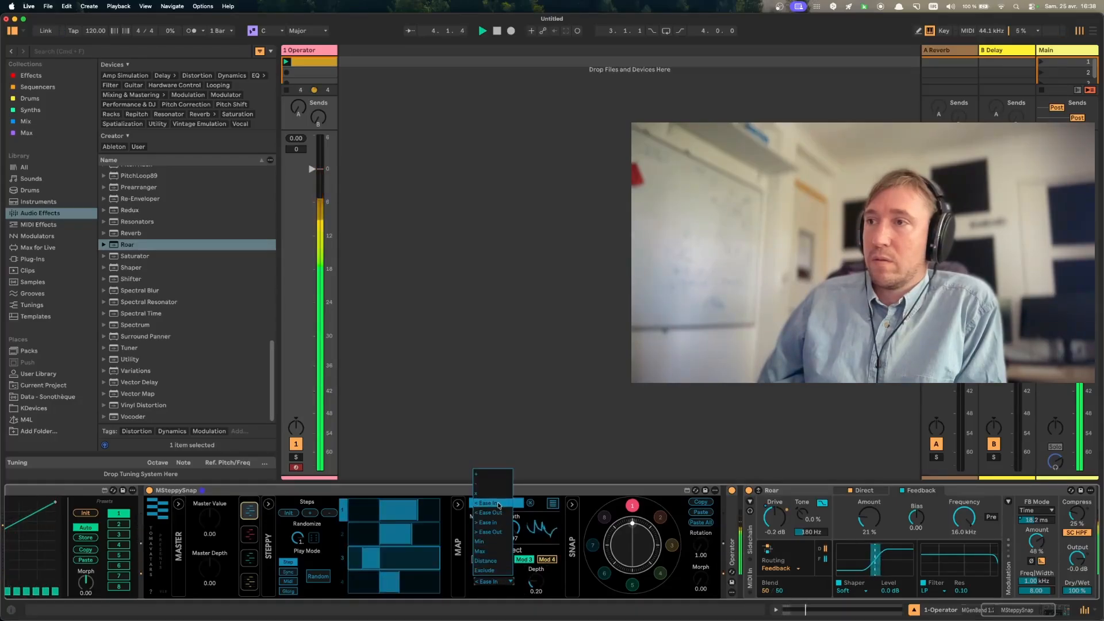
click(514, 524)
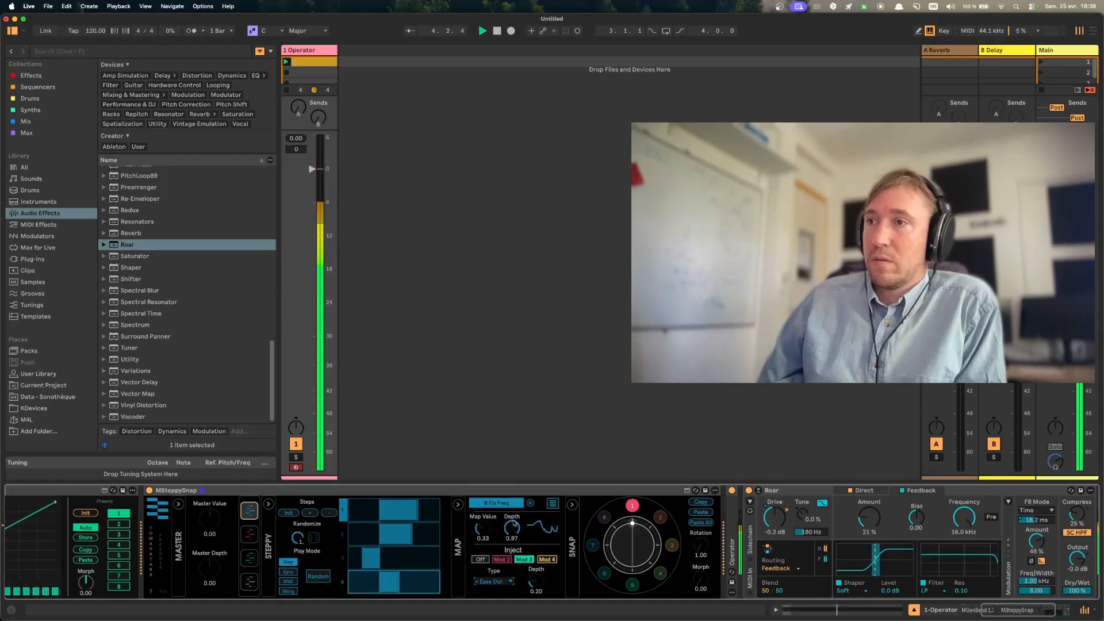
- Set modulator 1's inject type to the second Ease In option and its inject depth to 0.46
click(500, 582)
click(488, 522)
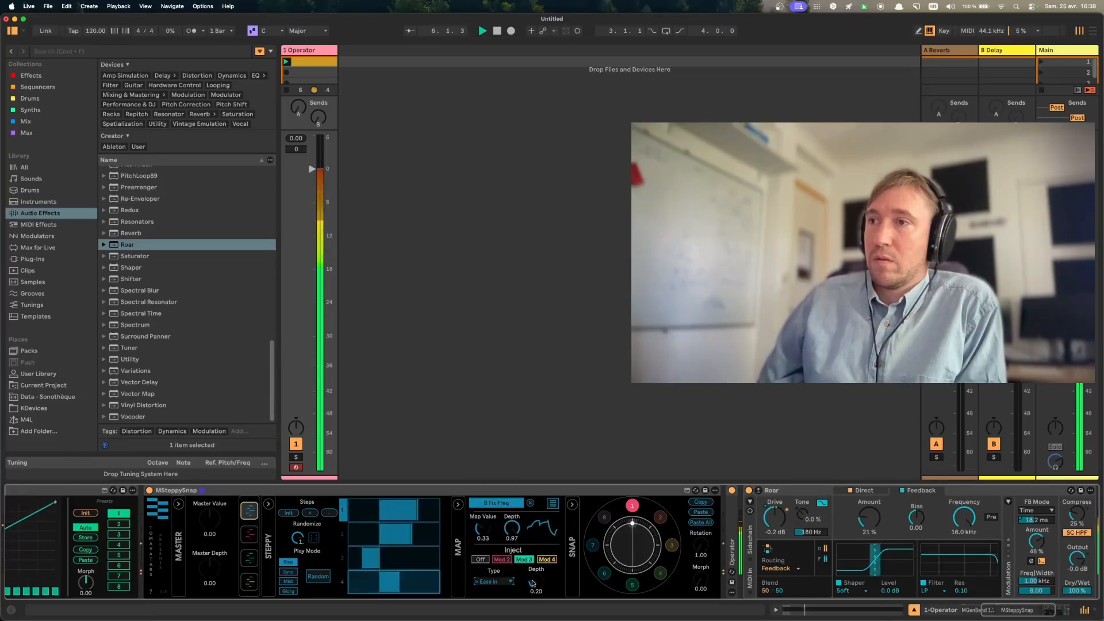
drag(538, 593, 539, 585)
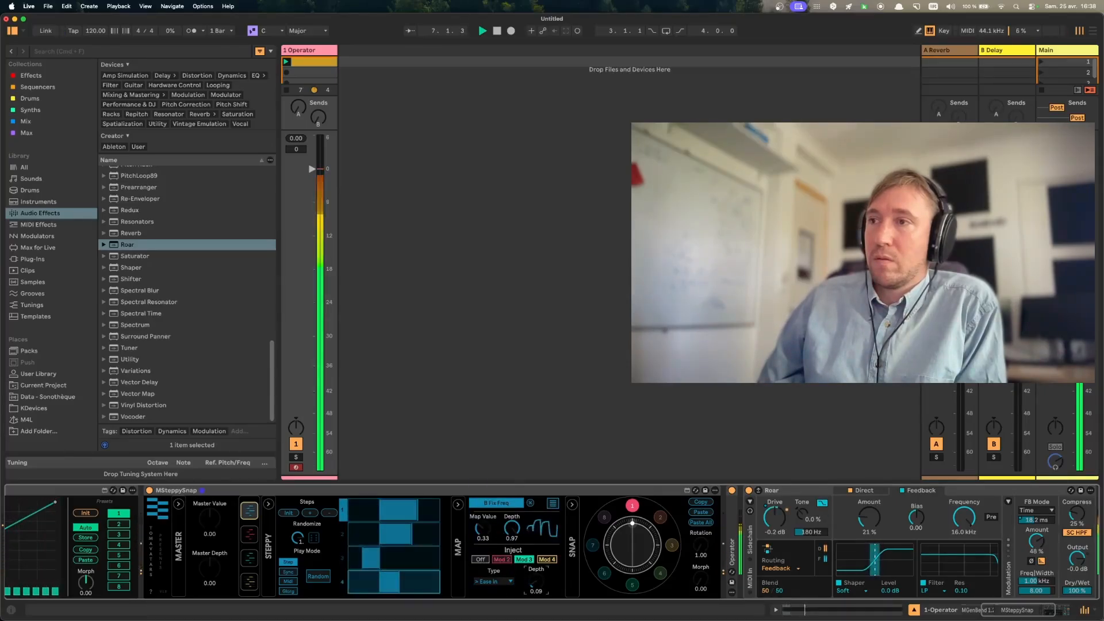
- Set modulator 1's inject type to the second Ease Out option with an inject depth of 0.15, and restart playback
click(493, 581)
click(490, 532)
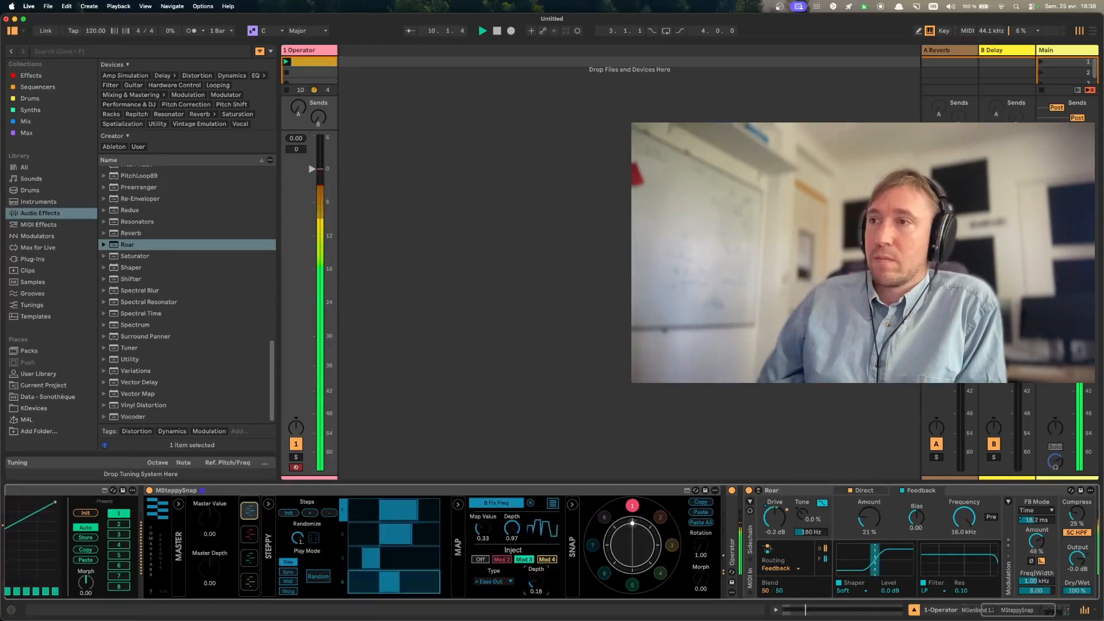
drag(535, 583, 541, 586)
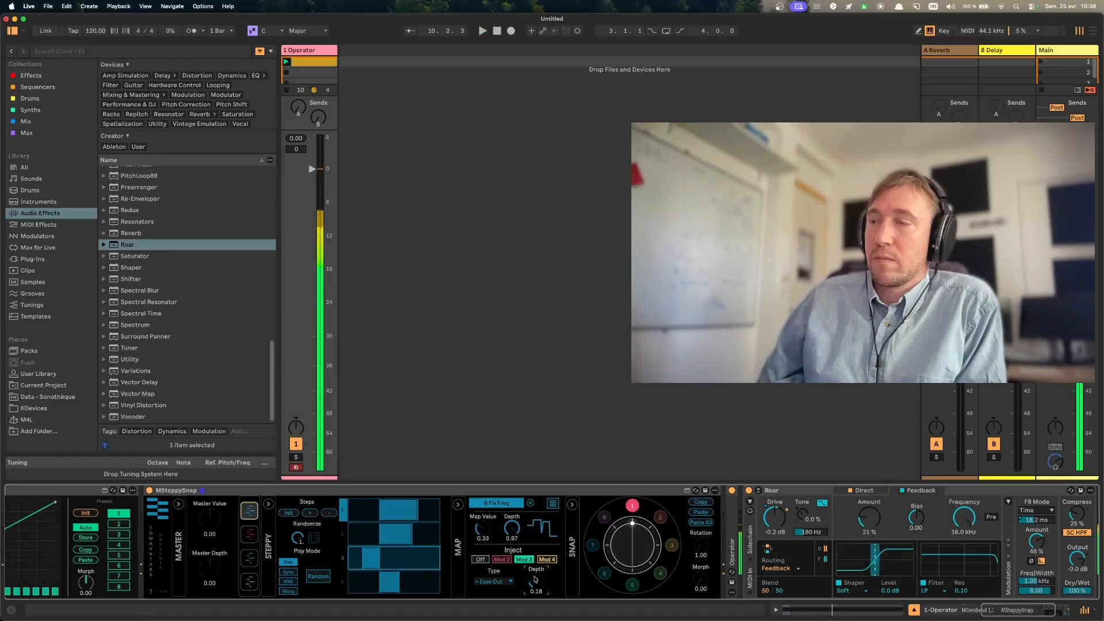
click(502, 584)
click(541, 591)
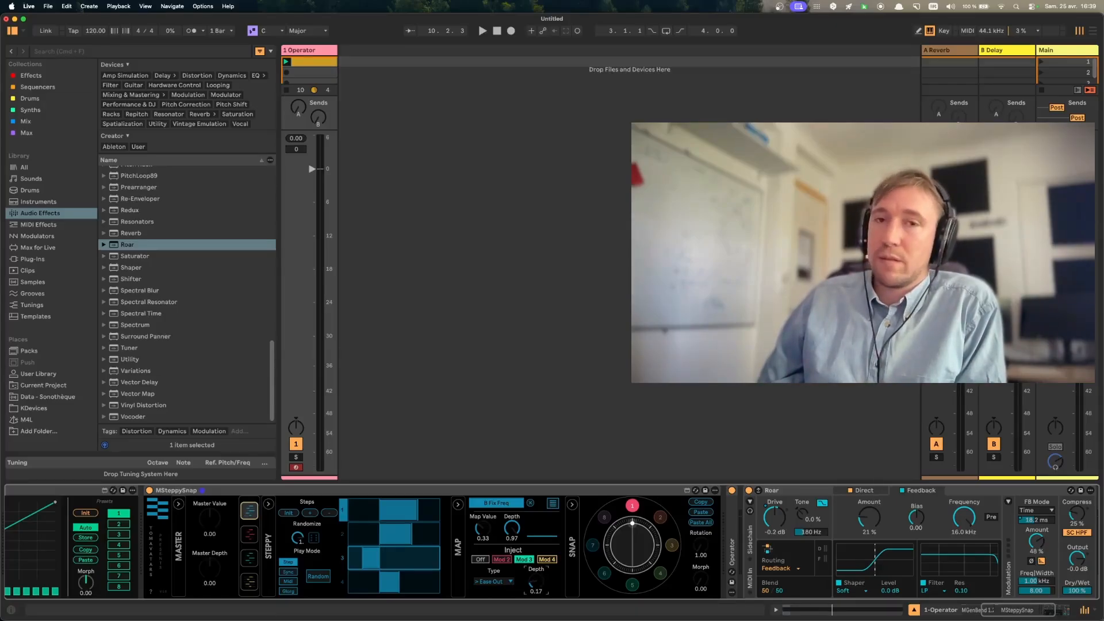
click(498, 583)
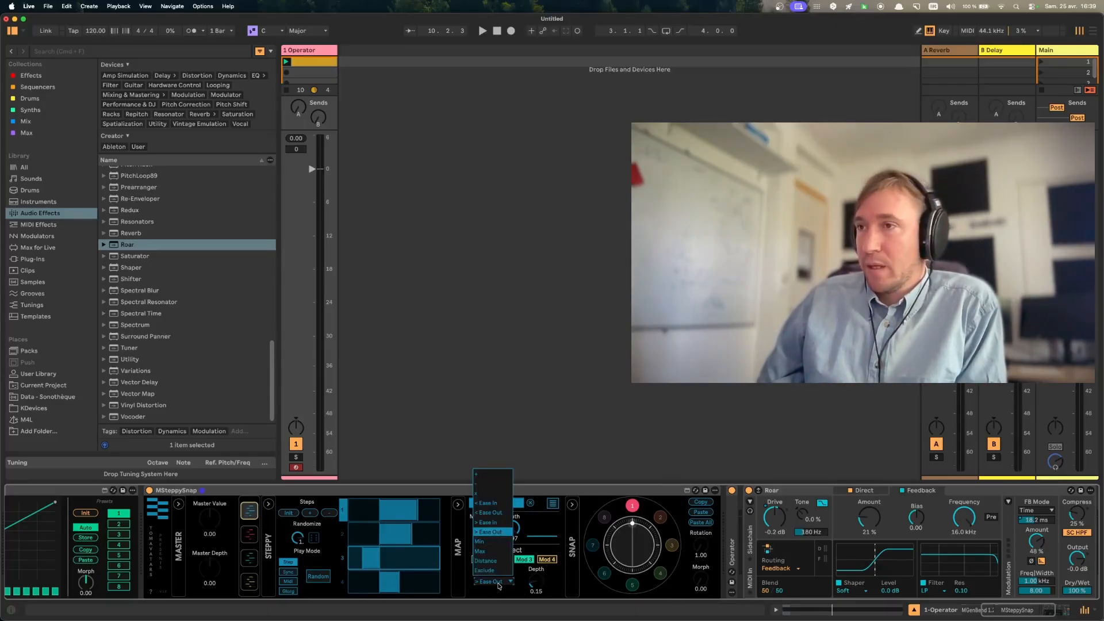
click(498, 583)
key(space)
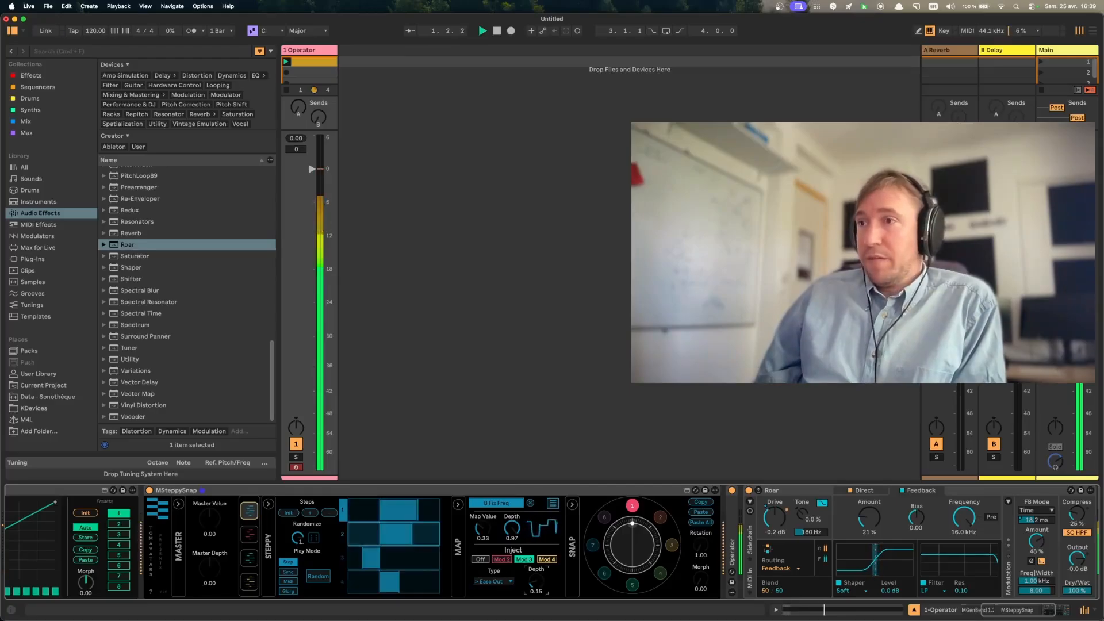
- Inject Mod 2 into modulator 3 with the second Ease Out type and an inject depth of 0.28 during playback
click(249, 556)
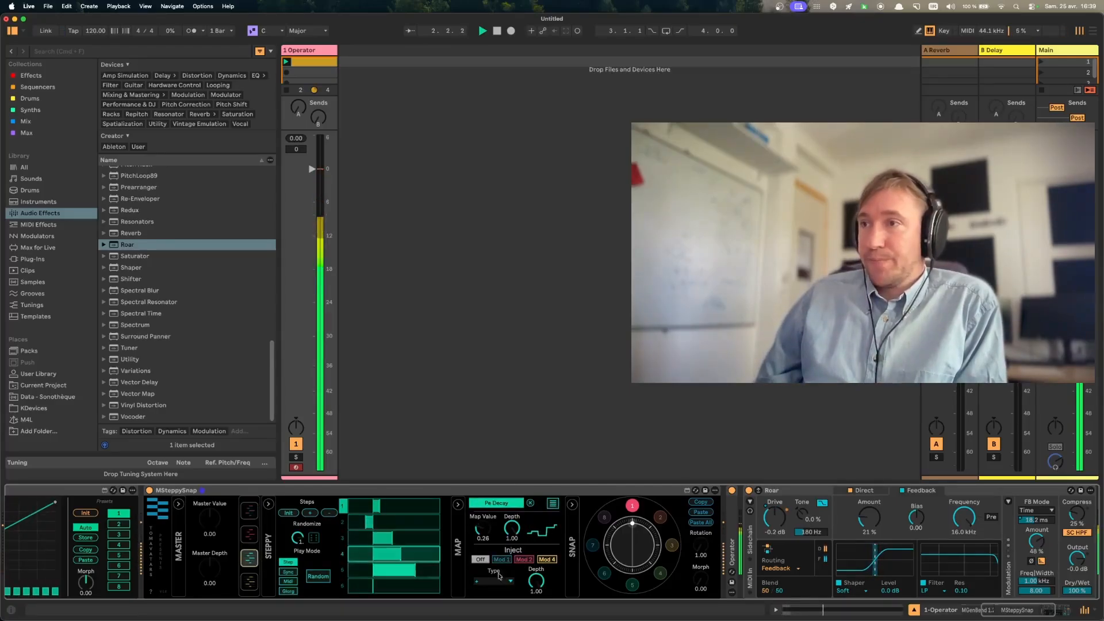
click(522, 559)
key(space)
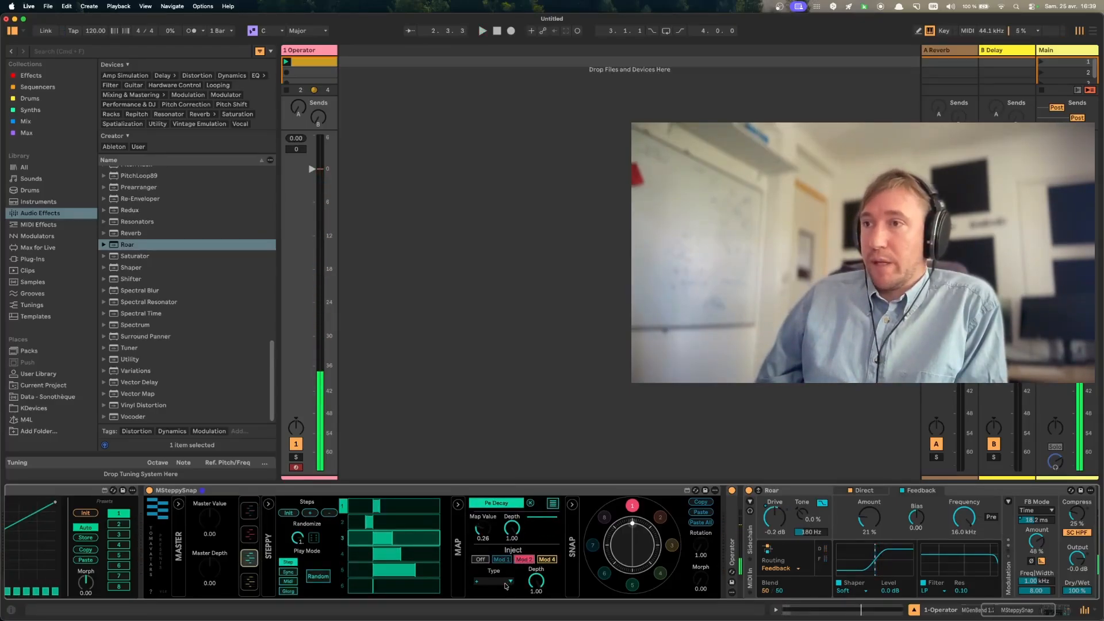
click(506, 583)
click(498, 533)
key(space)
drag(536, 581, 536, 618)
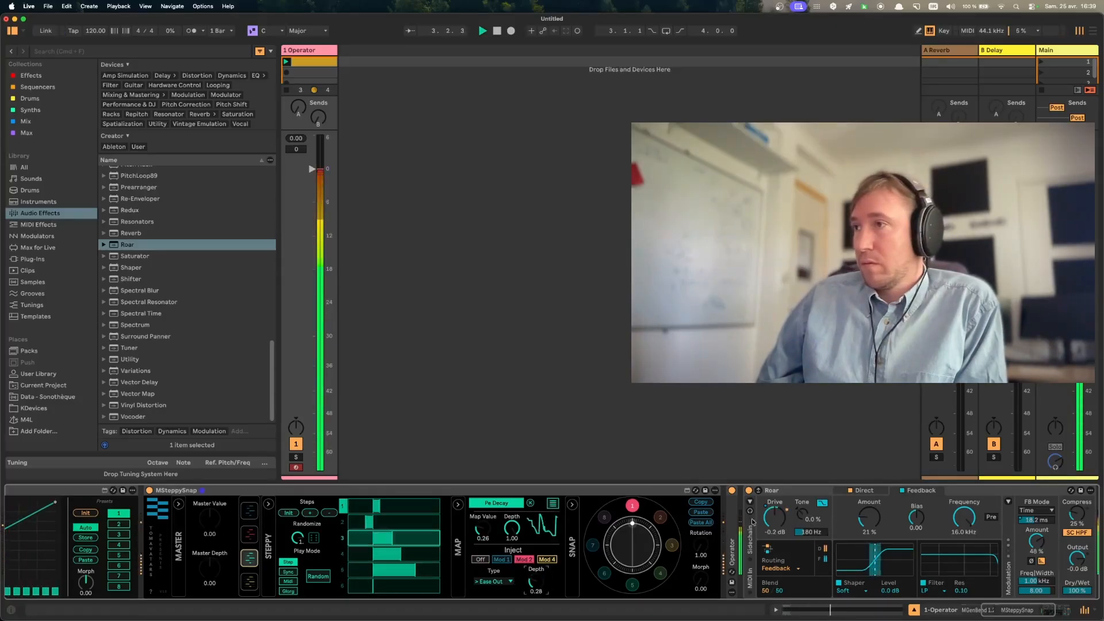
- Inspect the notes of the Operator track's clip, and return to the device chain
double_click(311, 64)
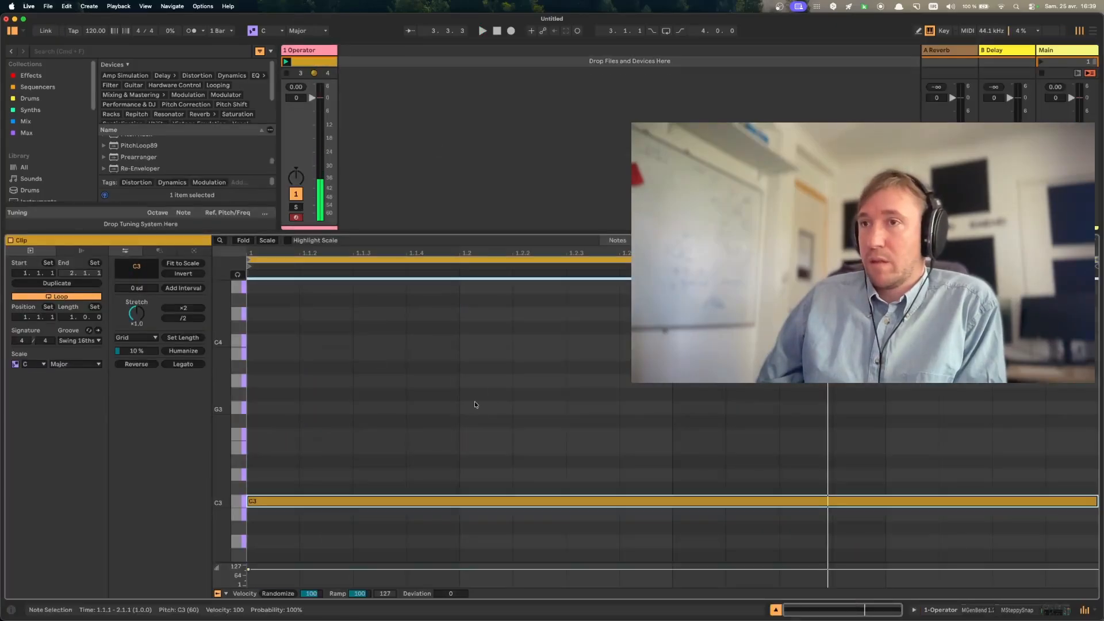
key(shift+Tab)
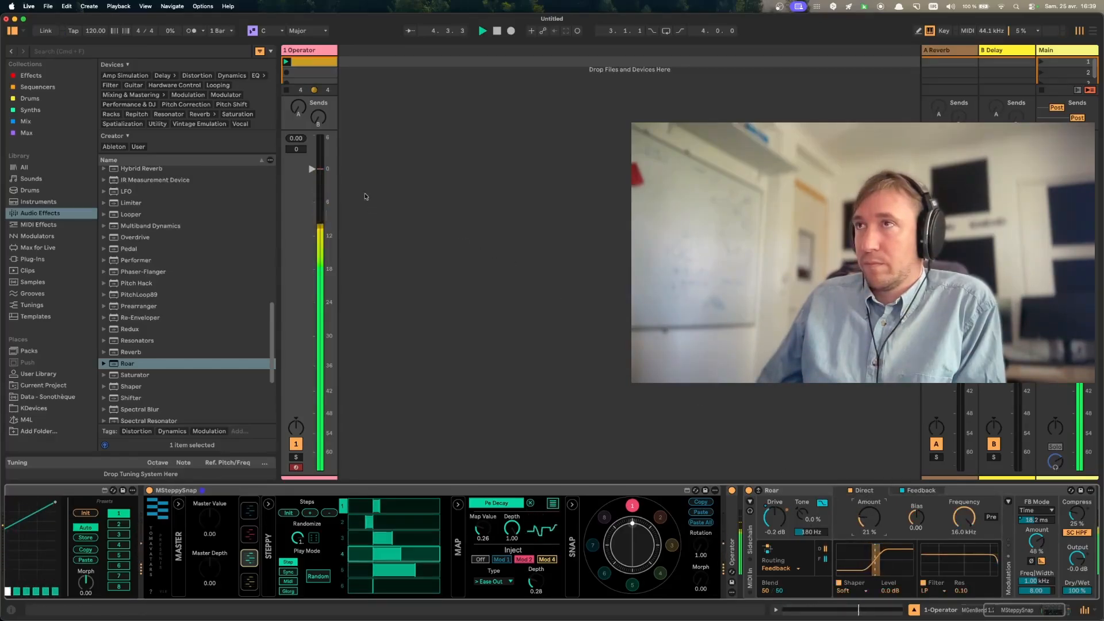
- Lower the Operator track's volume to -1.9 dB and stop playback
drag(317, 172, 317, 178)
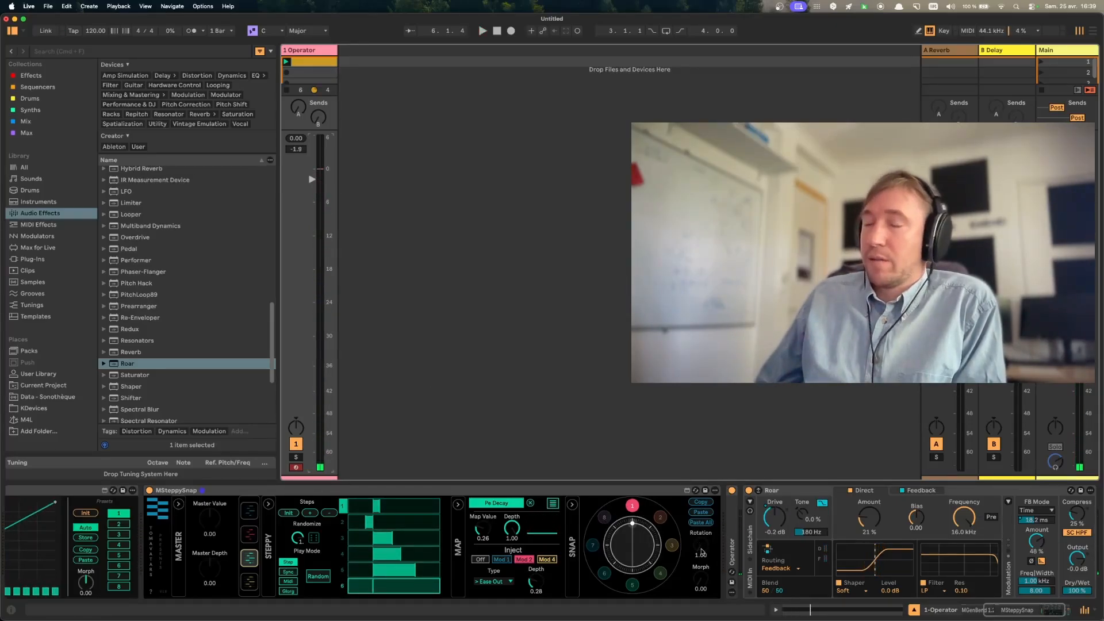
key(space)
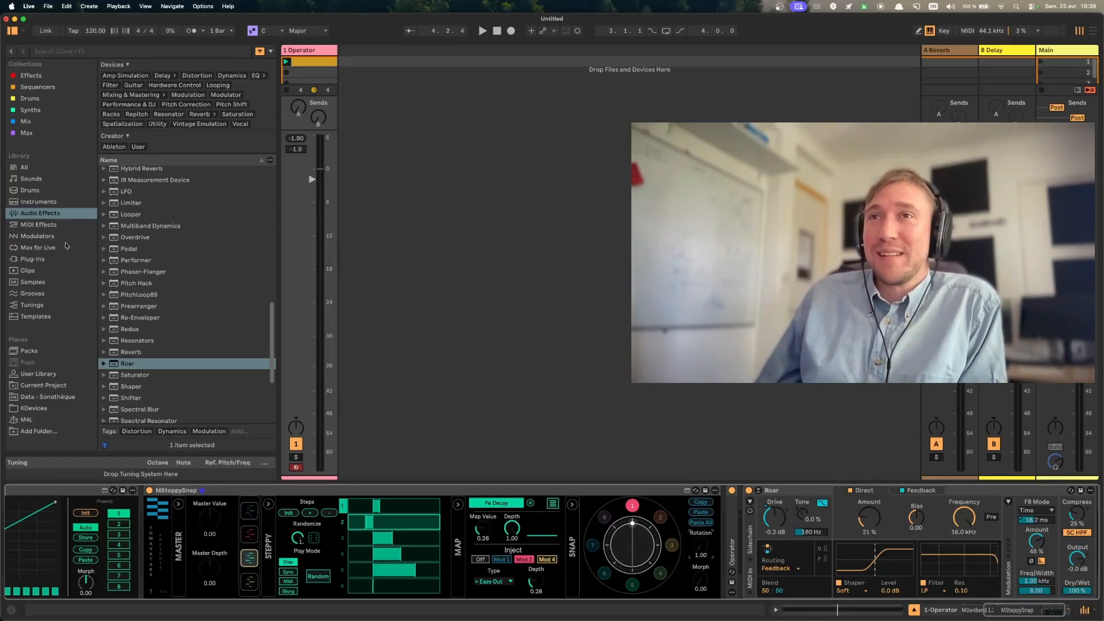
- Add an LFO before Roar, map it to the snapshot Rotation, and play it with a Random waveform, 1.37 Hz rate and 36.2% depth
scroll(160, 321, up, 1)
drag(121, 198, 754, 556)
click(778, 508)
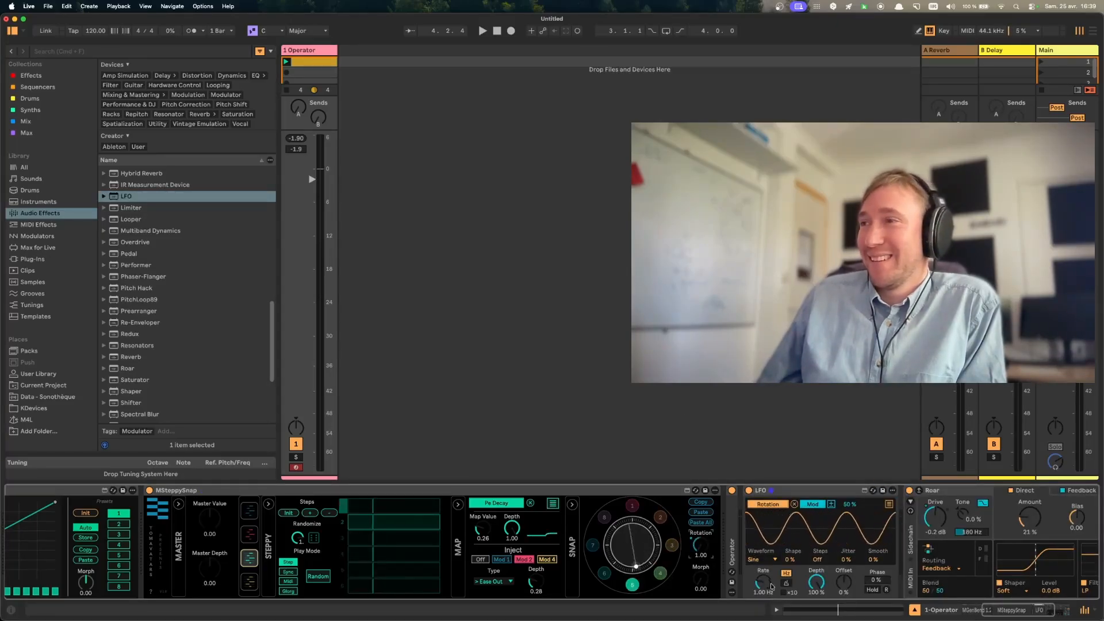
drag(770, 587, 770, 615)
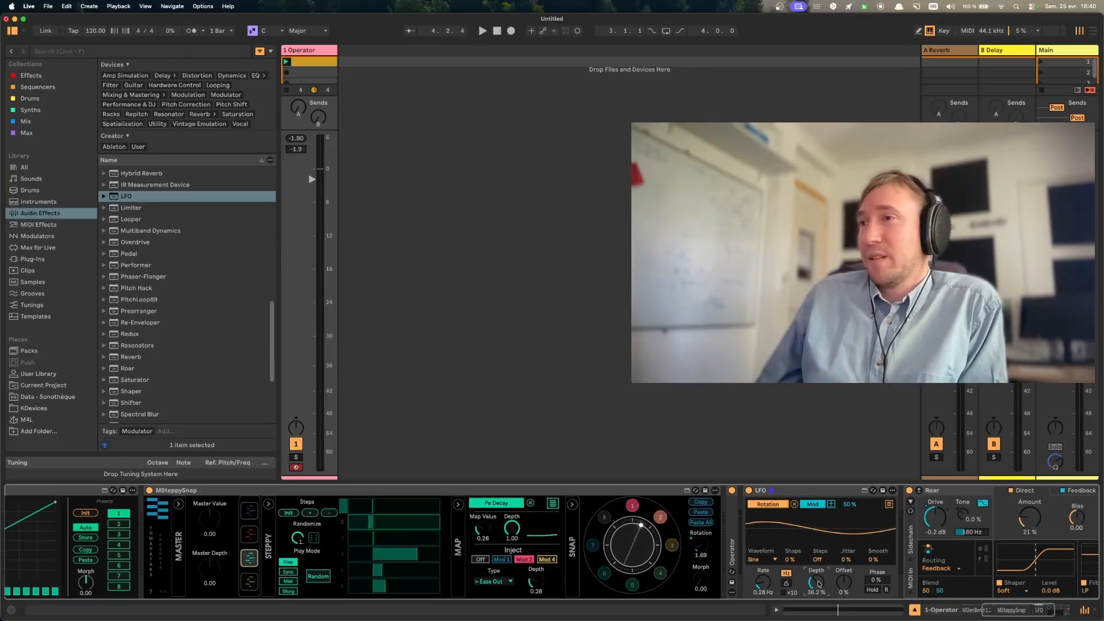
key(space)
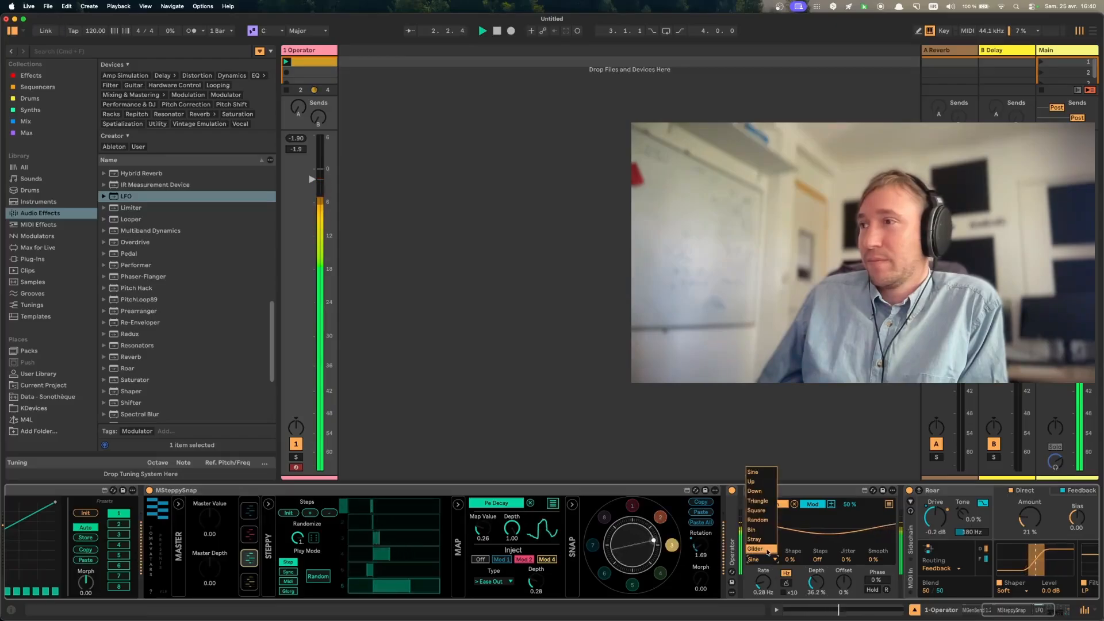
click(758, 520)
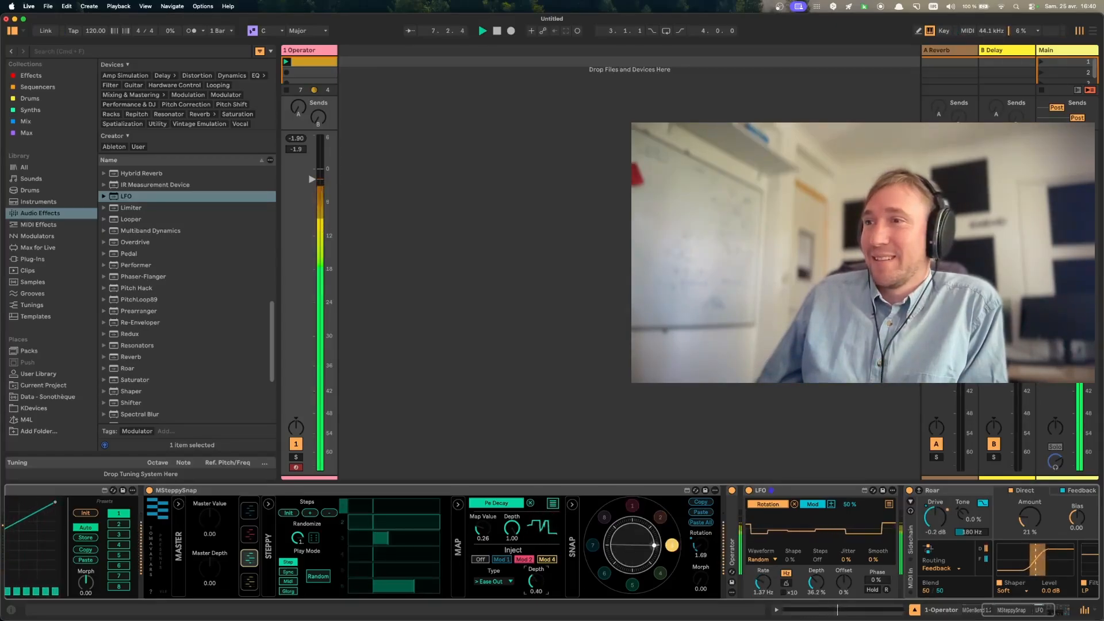
- Set modulator 1's inject depth to 0.49, turn injection off for modulators 1 and 3, and stop playback
click(249, 511)
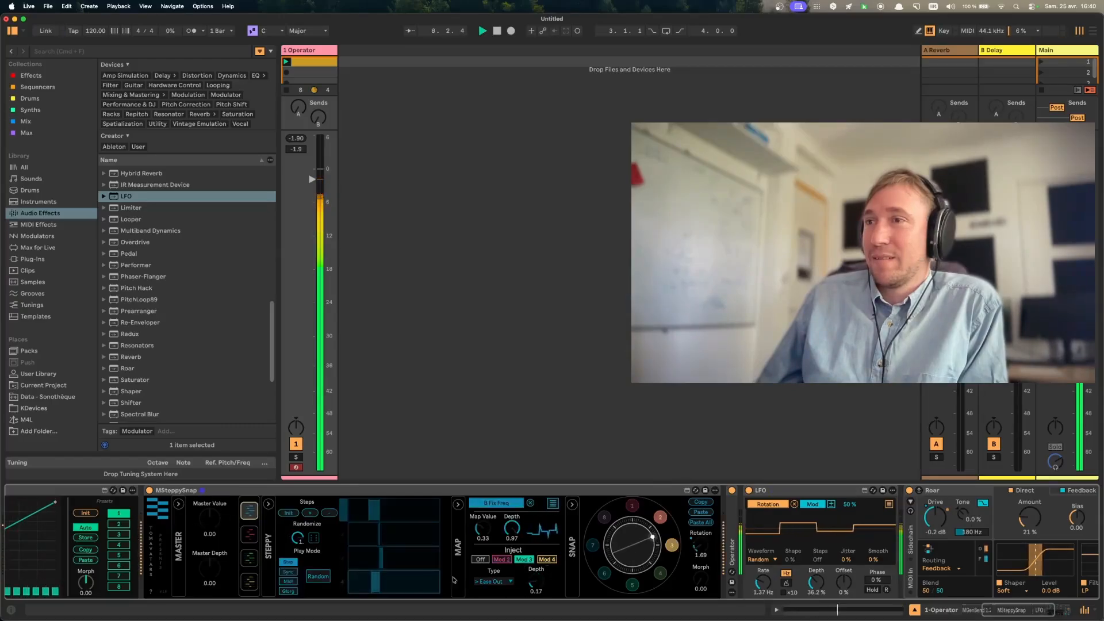
drag(539, 584, 540, 567)
click(481, 560)
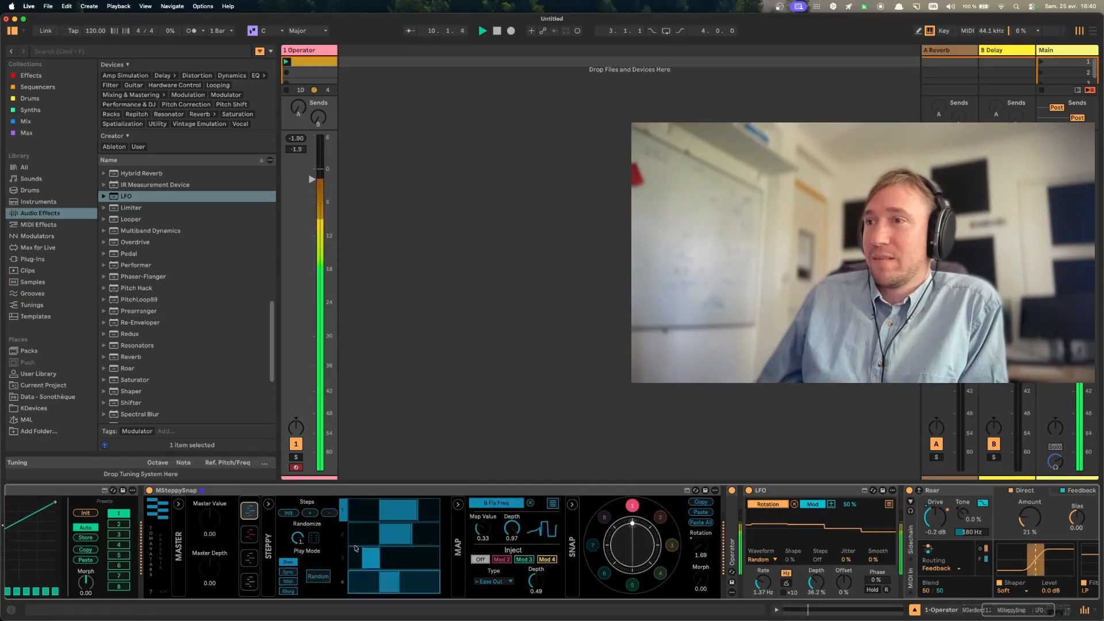
click(249, 553)
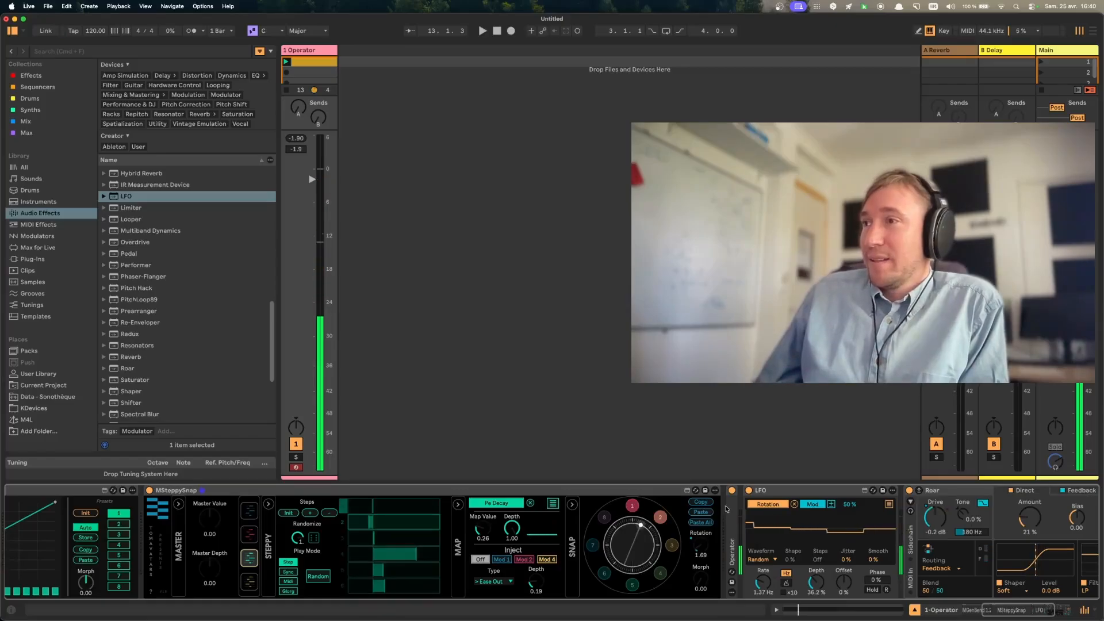
- Remove the LFO's mapping to Rotation and return to snapshot 1
click(794, 505)
click(788, 488)
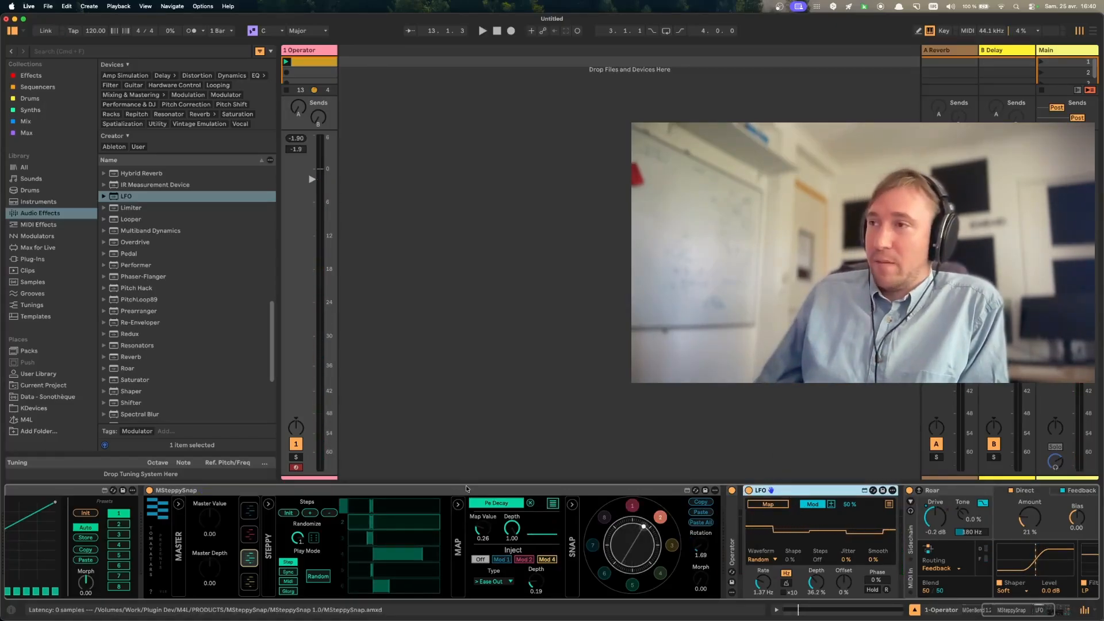
click(635, 507)
click(633, 507)
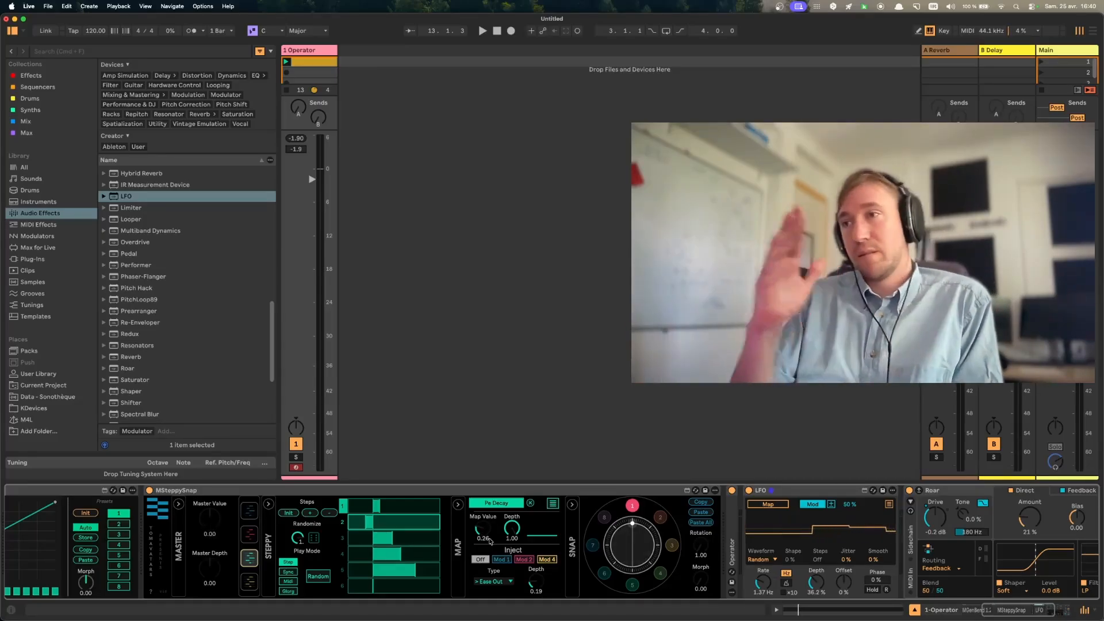
- Expand Operator, try out Master Value and Master Depth during playback, and reset both to 0.00
double_click(734, 550)
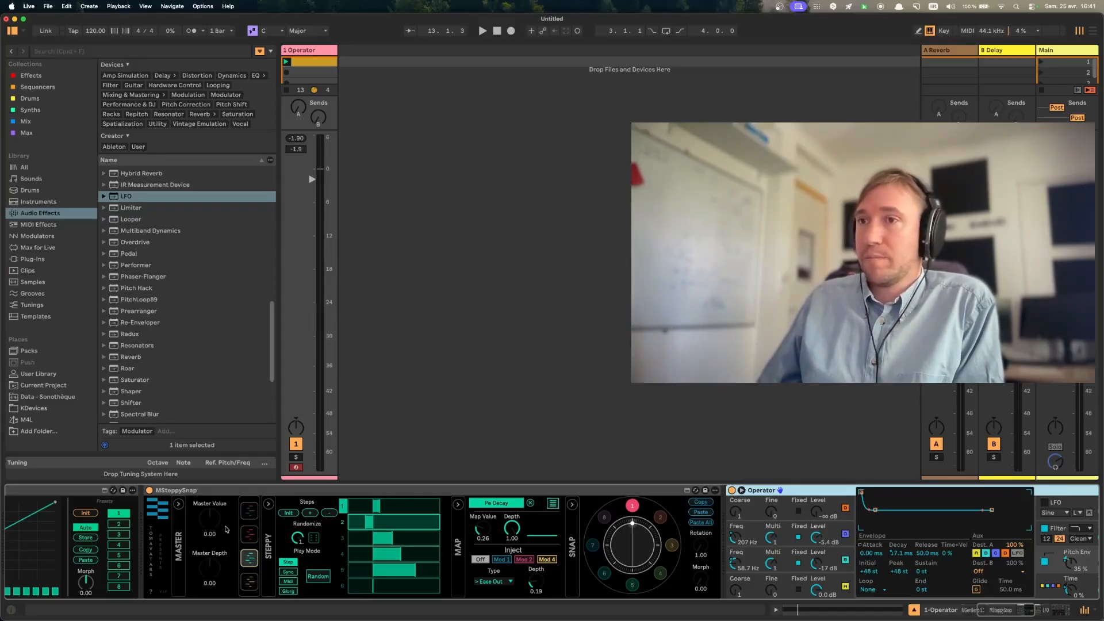
key(space)
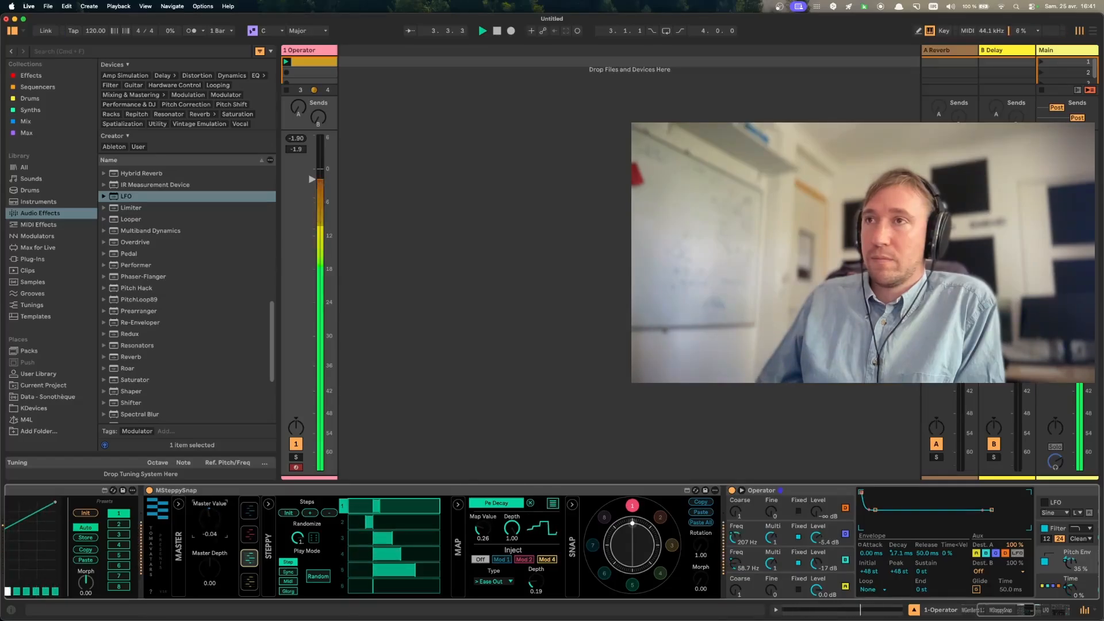
double_click(212, 523)
drag(211, 569, 217, 499)
double_click(211, 568)
double_click(211, 520)
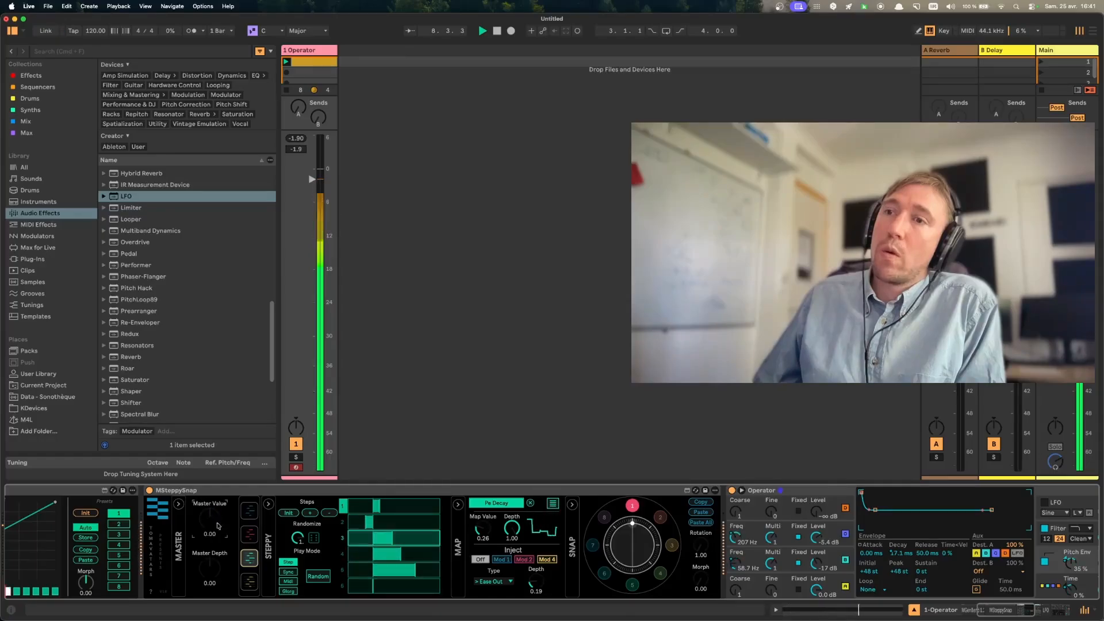
key(space)
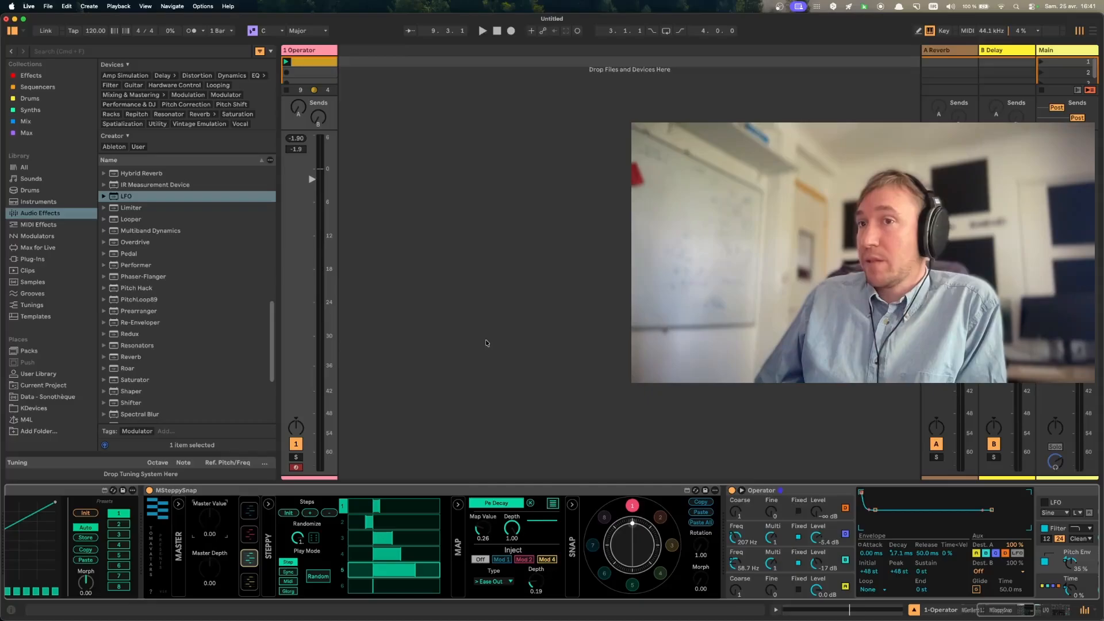
- Open the recent set WB2026-Track17.als without saving the changes to the untitled set
click(48, 5)
mouse_move(87, 41)
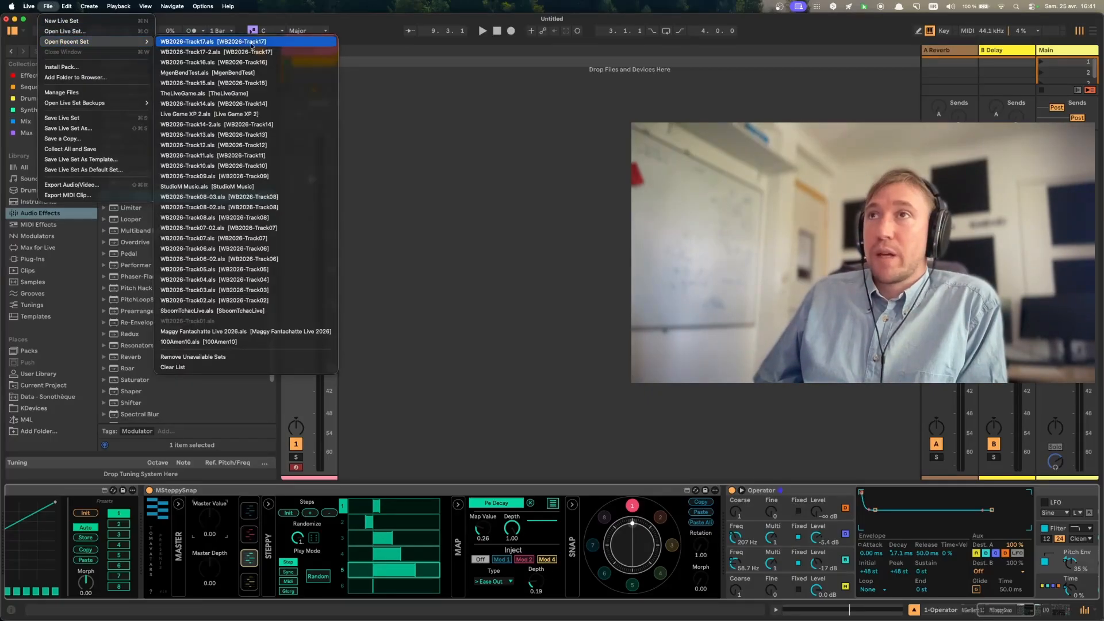
click(251, 44)
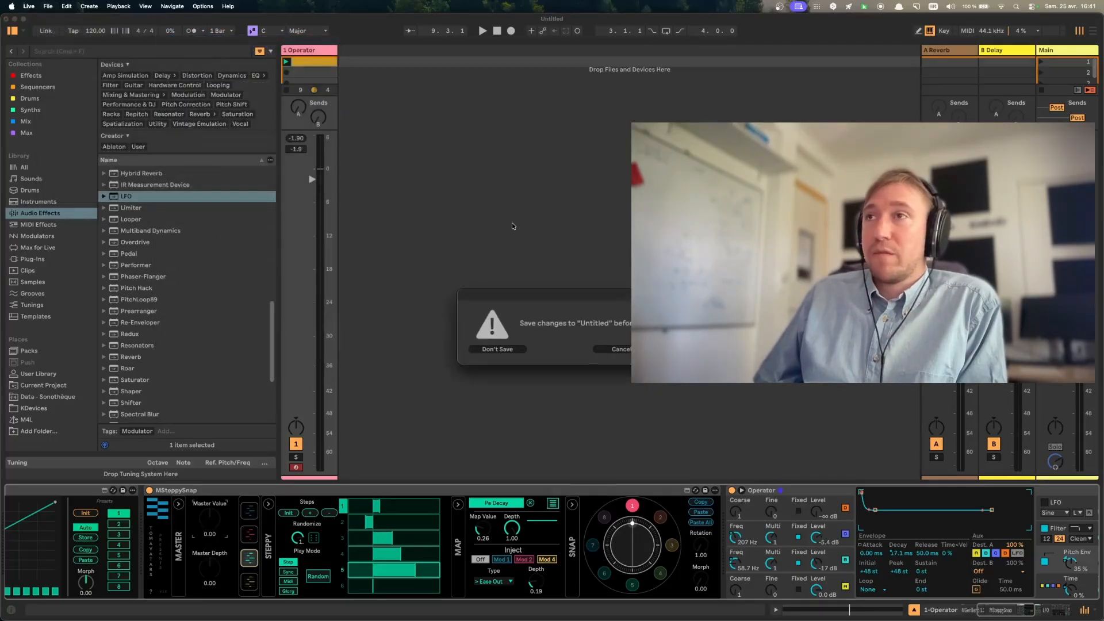
click(497, 350)
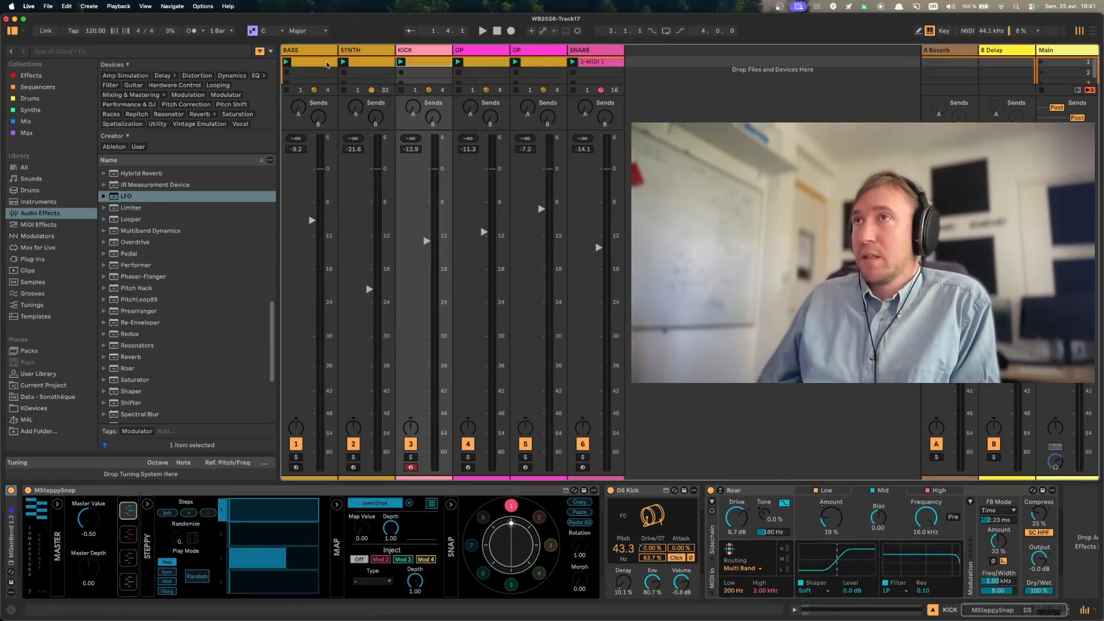
- Lower all six track volumes together, bringing BASS to -11.3 dB, and select only the BASS track
click(328, 64)
drag(309, 223, 313, 232)
click(316, 55)
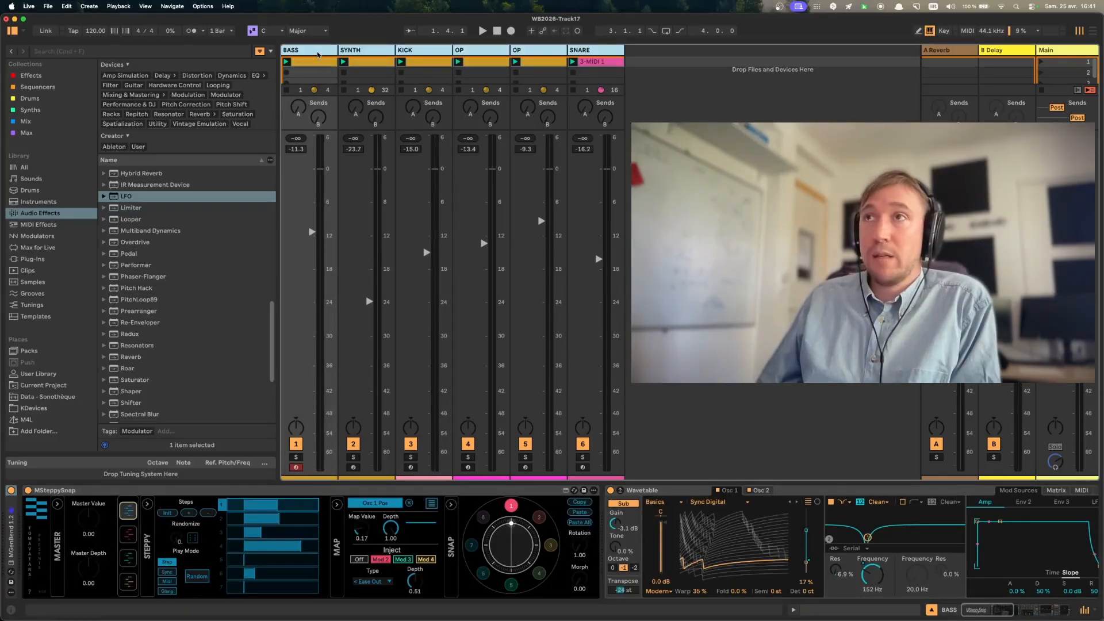
click(317, 55)
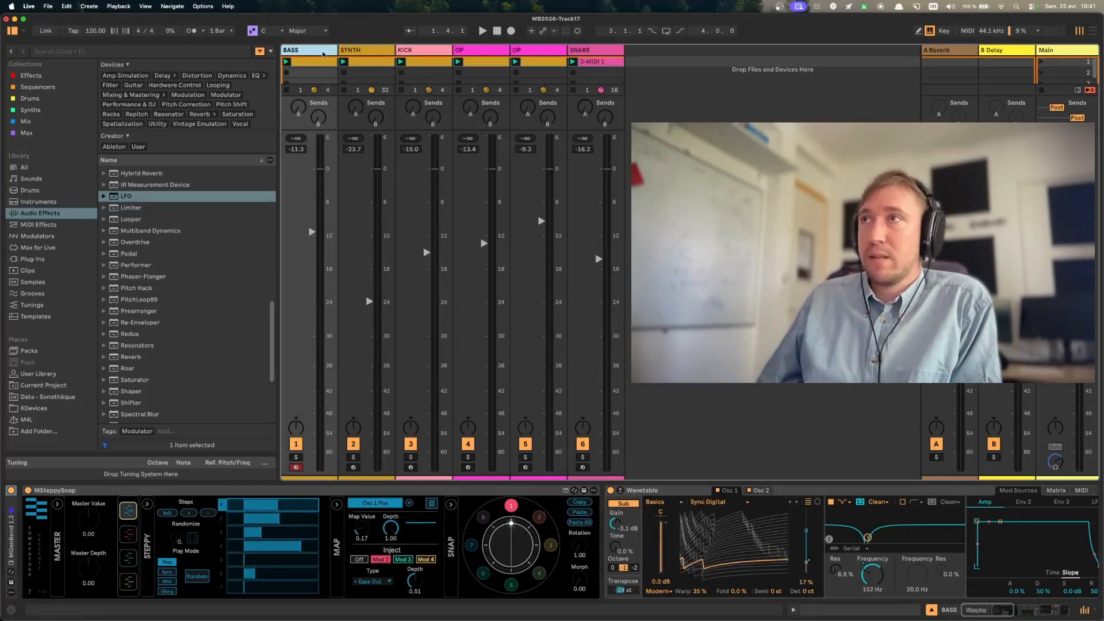
- Solo the BASS track and start playback
click(295, 457)
click(311, 54)
key(space)
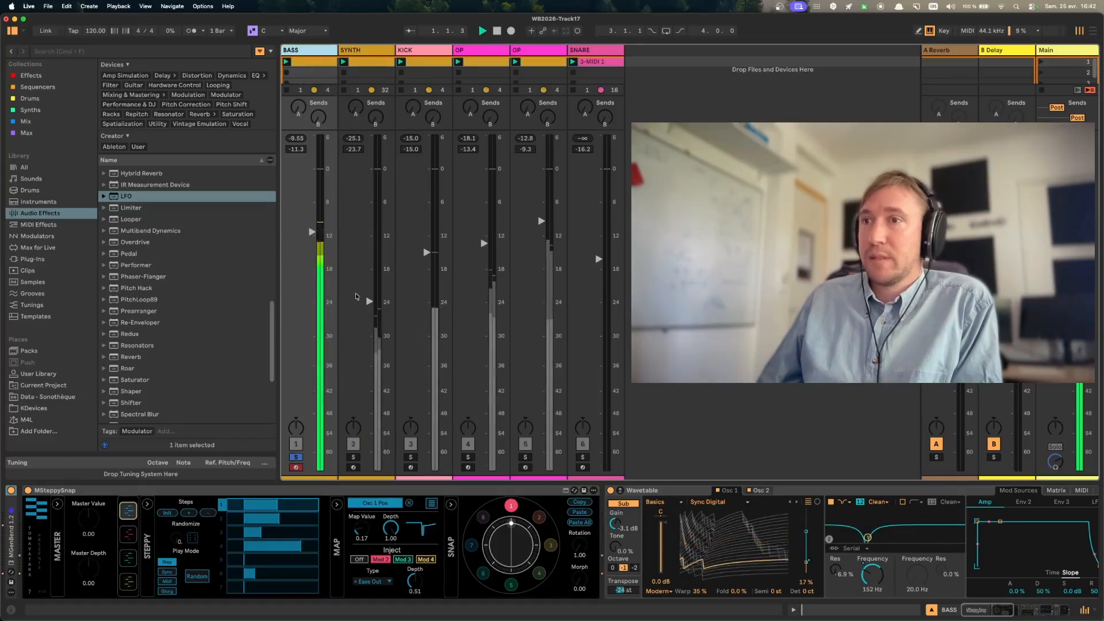
- Raise all track volumes together, bringing BASS to -7.7 dB, and select only the BASS track
key(super+a)
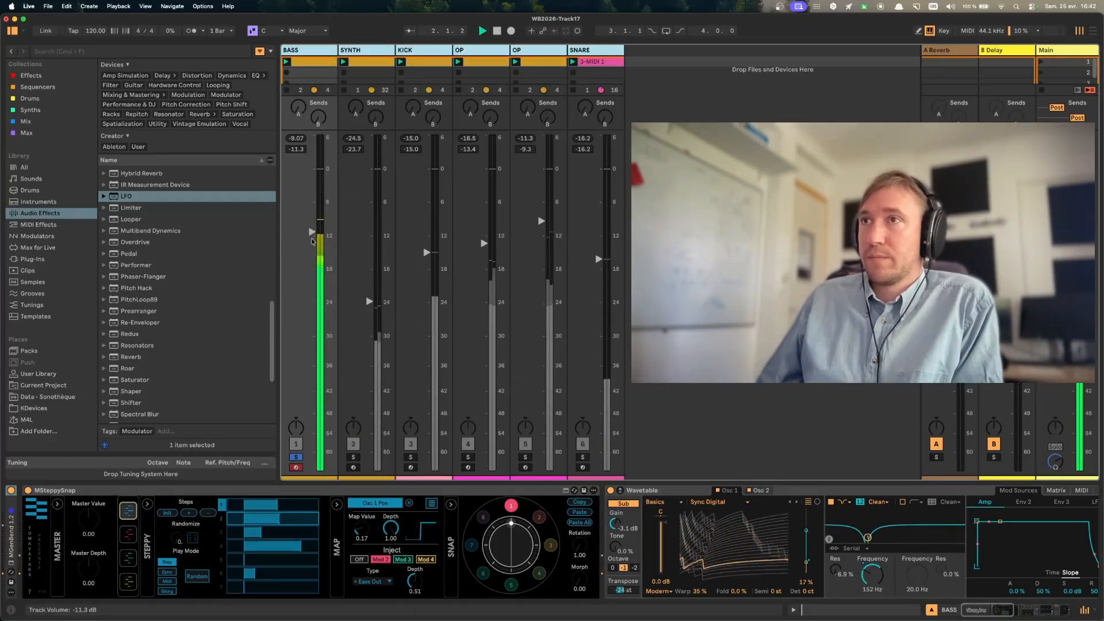
drag(312, 232, 313, 211)
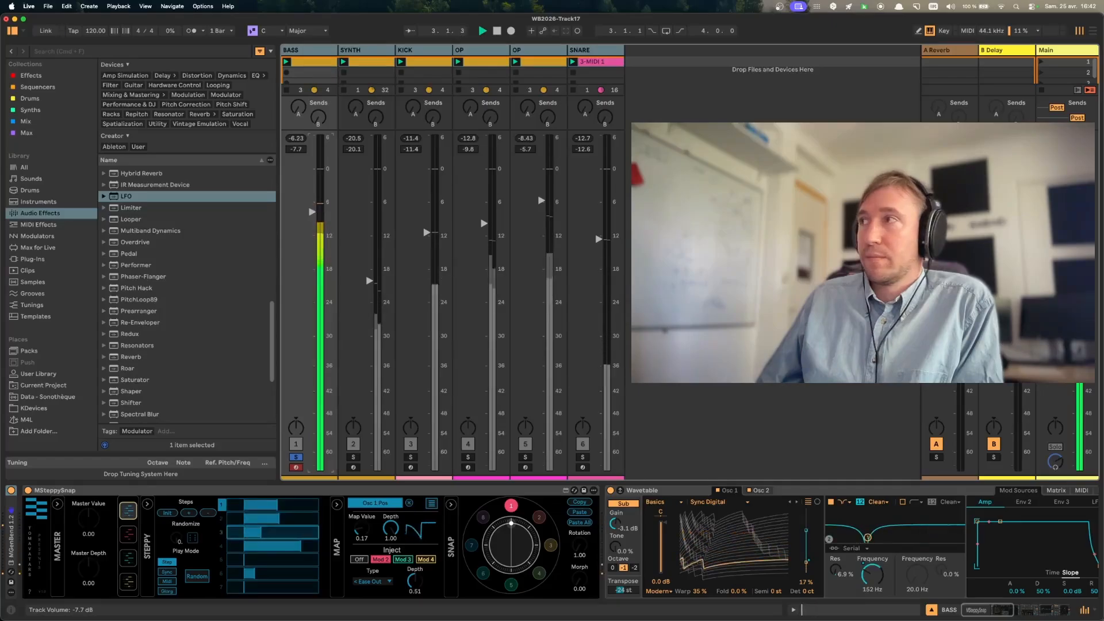
click(317, 52)
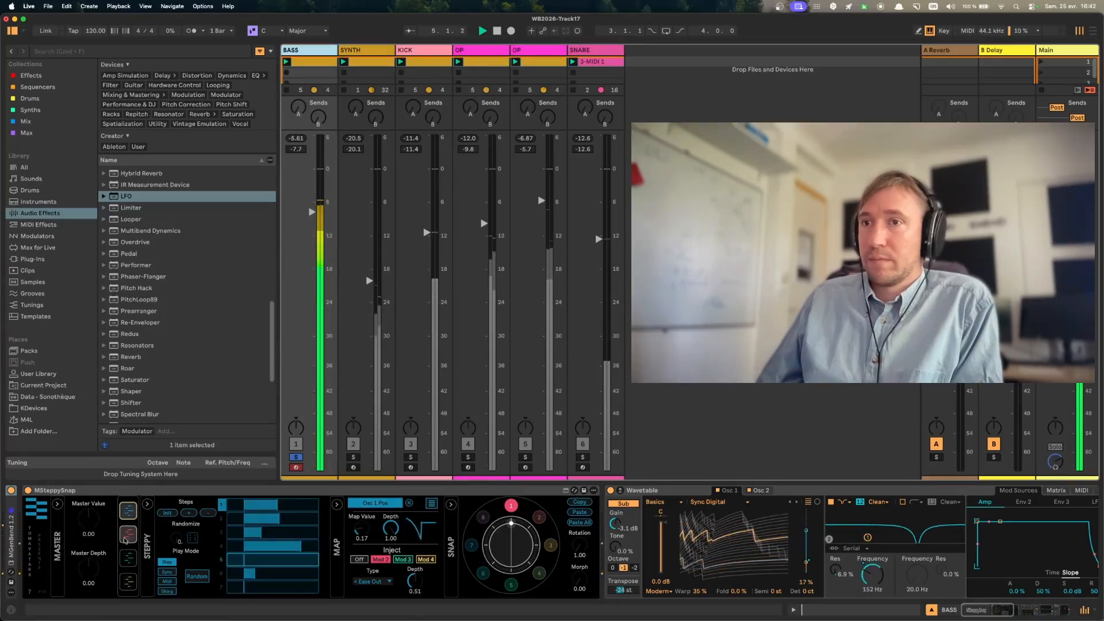
- Examine the steps and parameter mappings of the BASS track's four modulators during playback
click(129, 535)
click(128, 511)
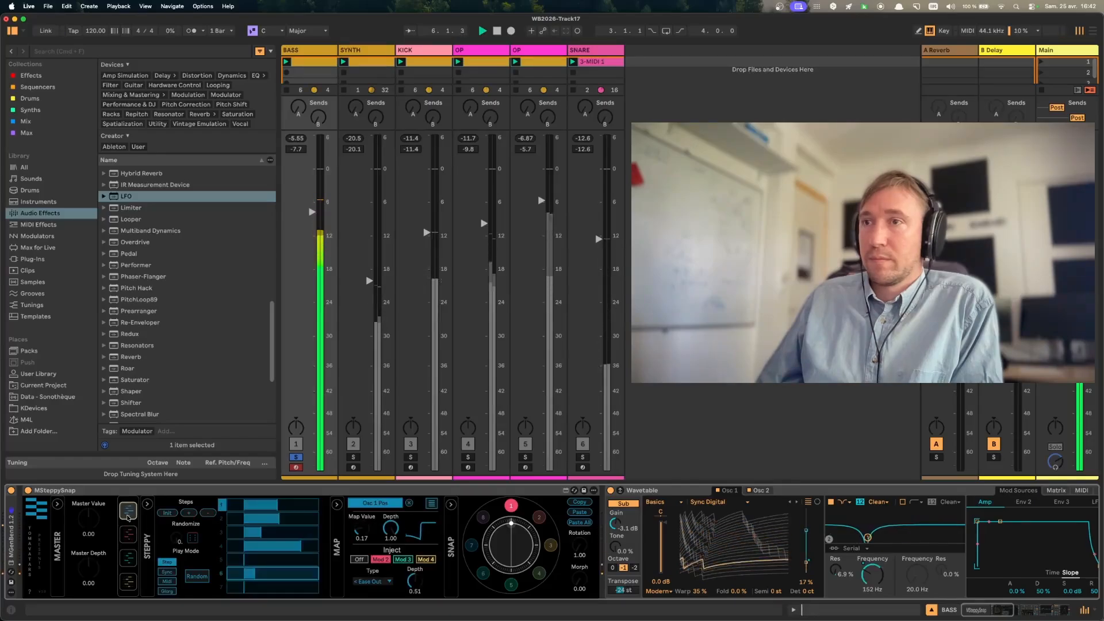
click(432, 503)
click(128, 558)
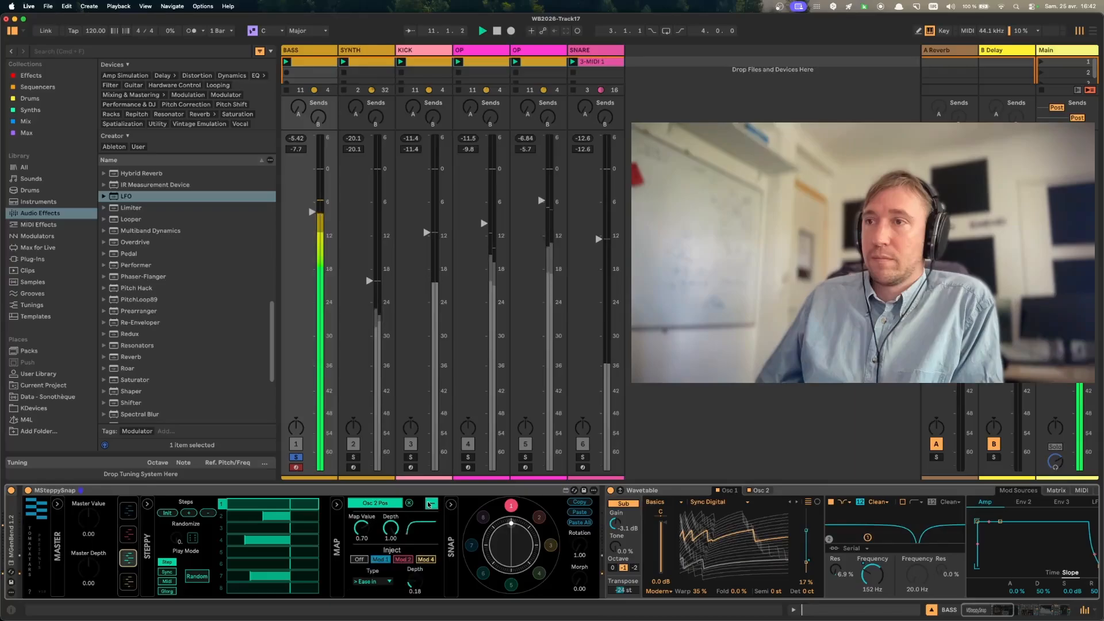
click(128, 582)
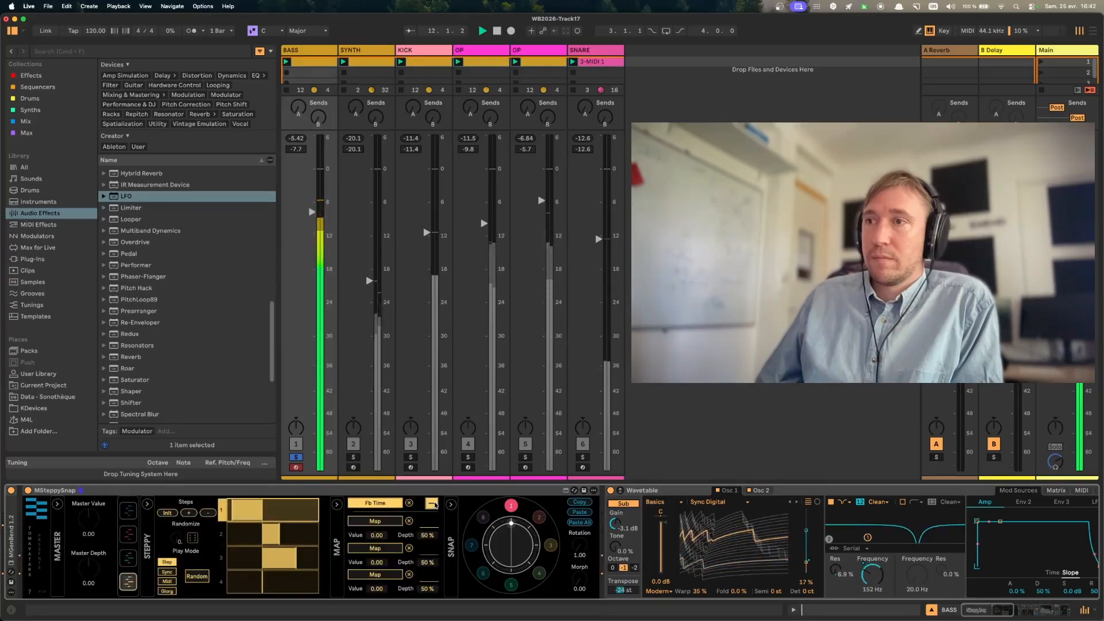
- Audition snapshots 2, 3 and 4 on the BASS track, and return to snapshot 1
click(543, 521)
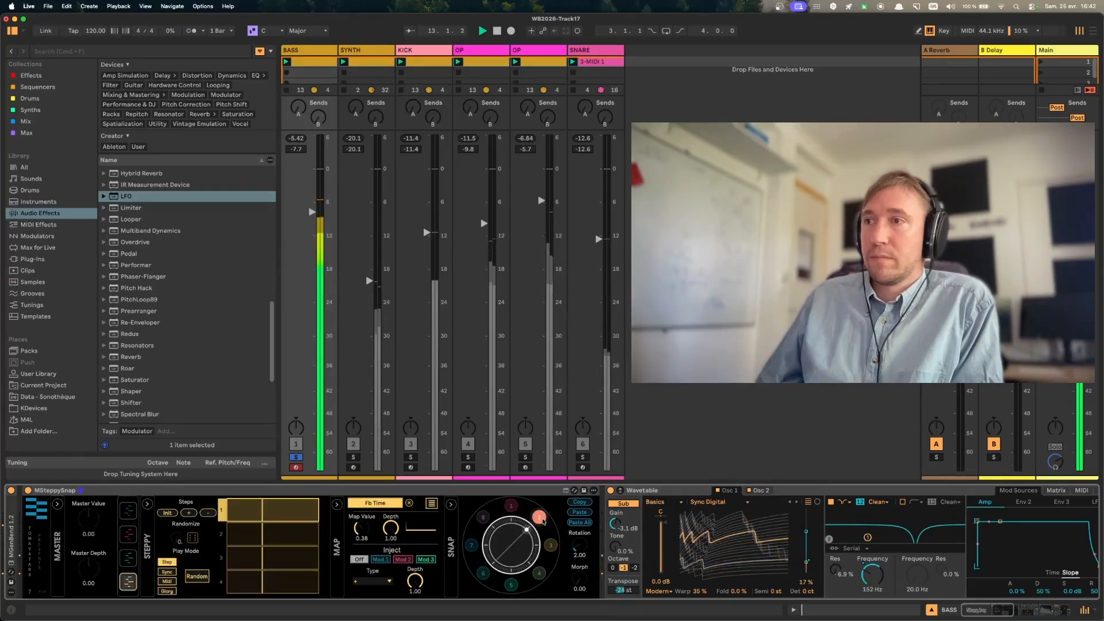
click(551, 546)
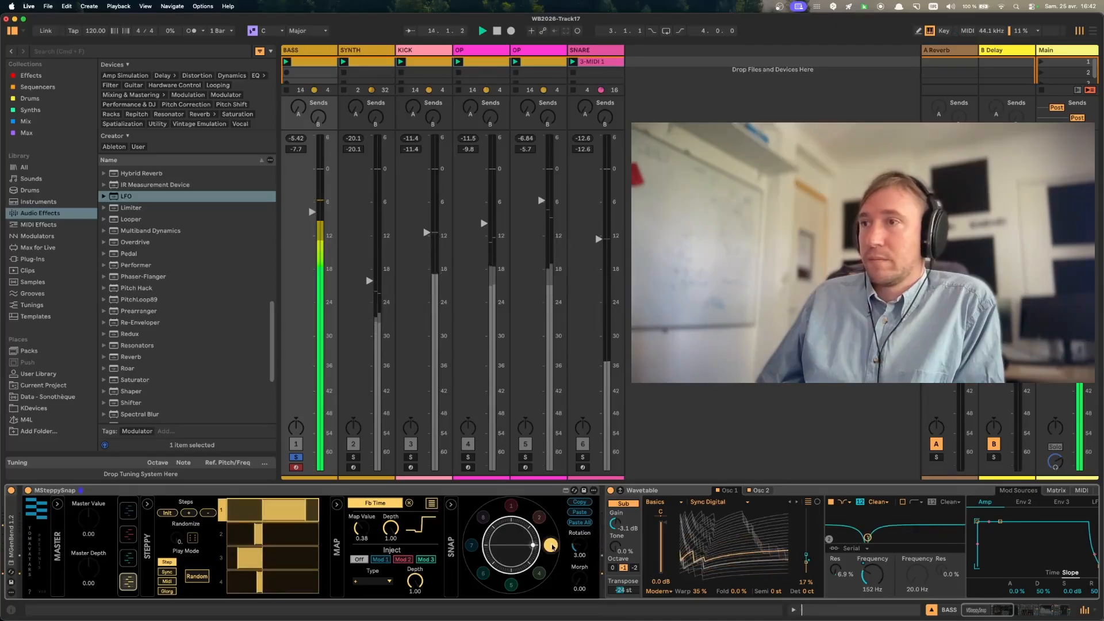
click(541, 574)
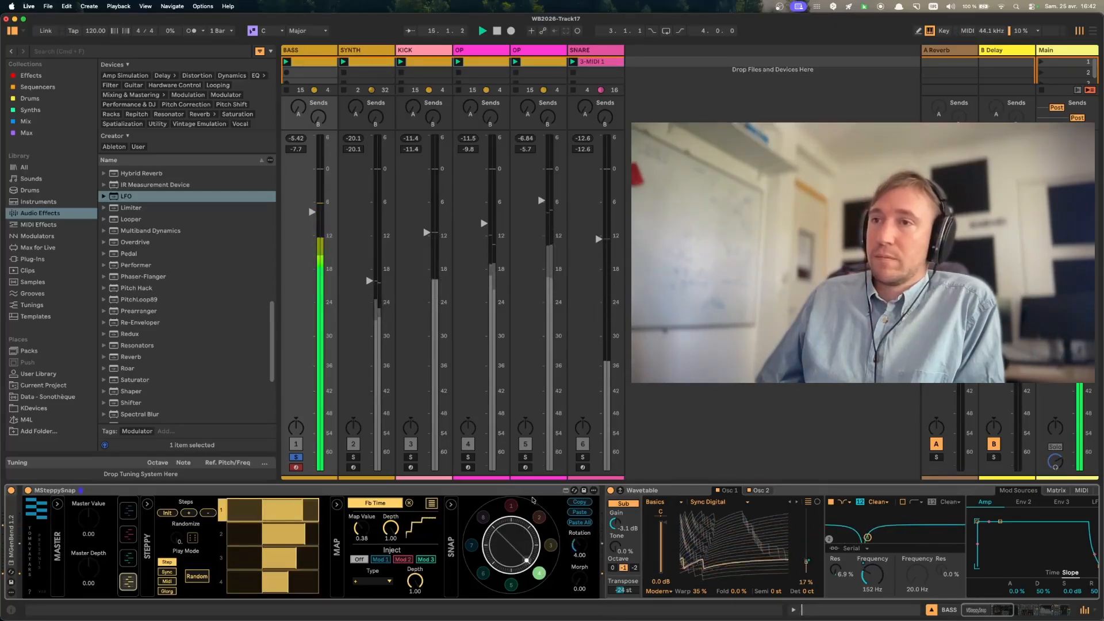
click(513, 507)
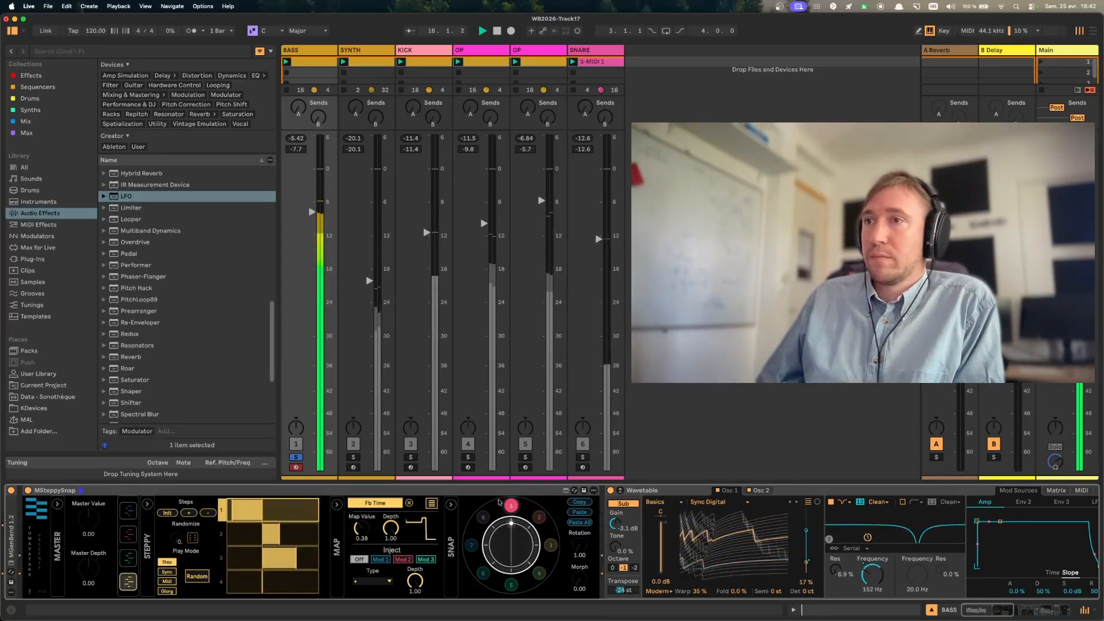
- Unsolo BASS, solo the SYNTH track, and show the Wavetable and Roar devices in its chain
click(300, 458)
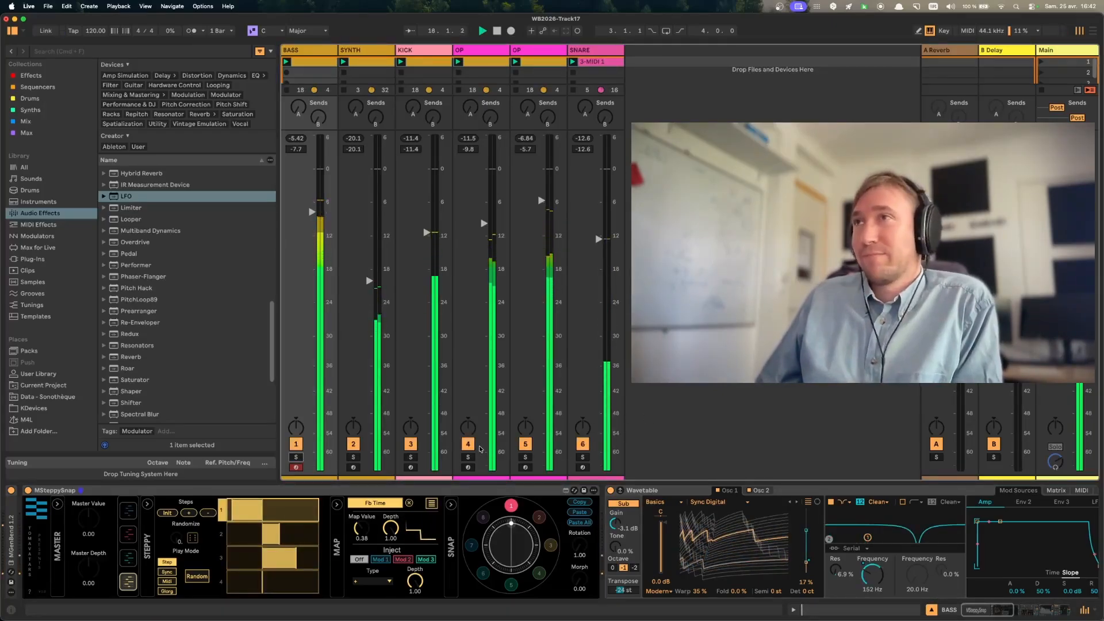
click(354, 459)
click(354, 458)
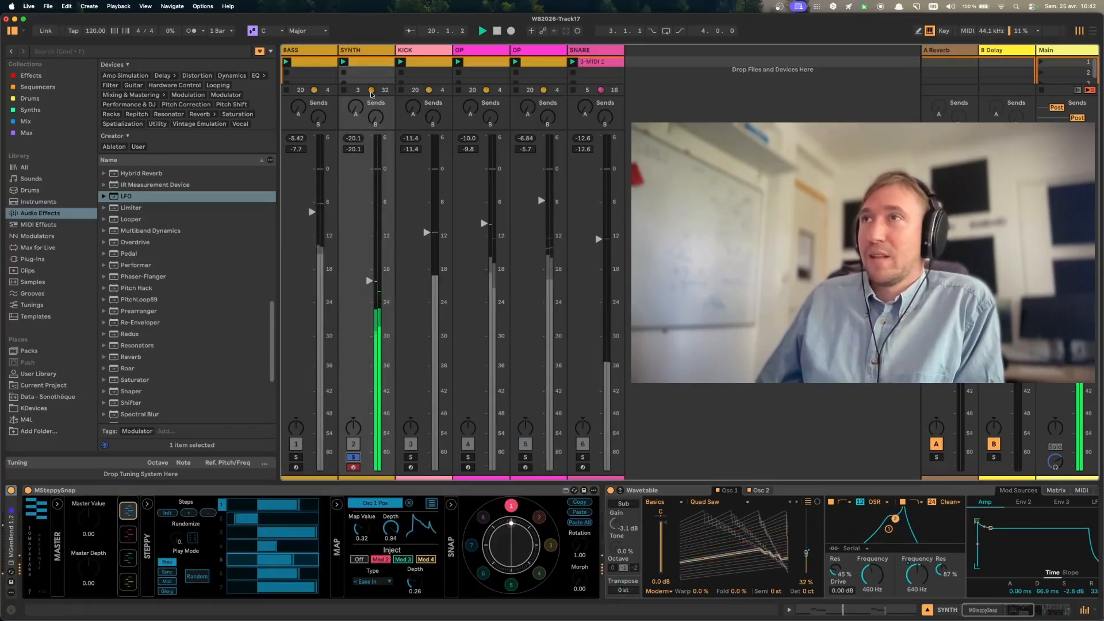
click(375, 48)
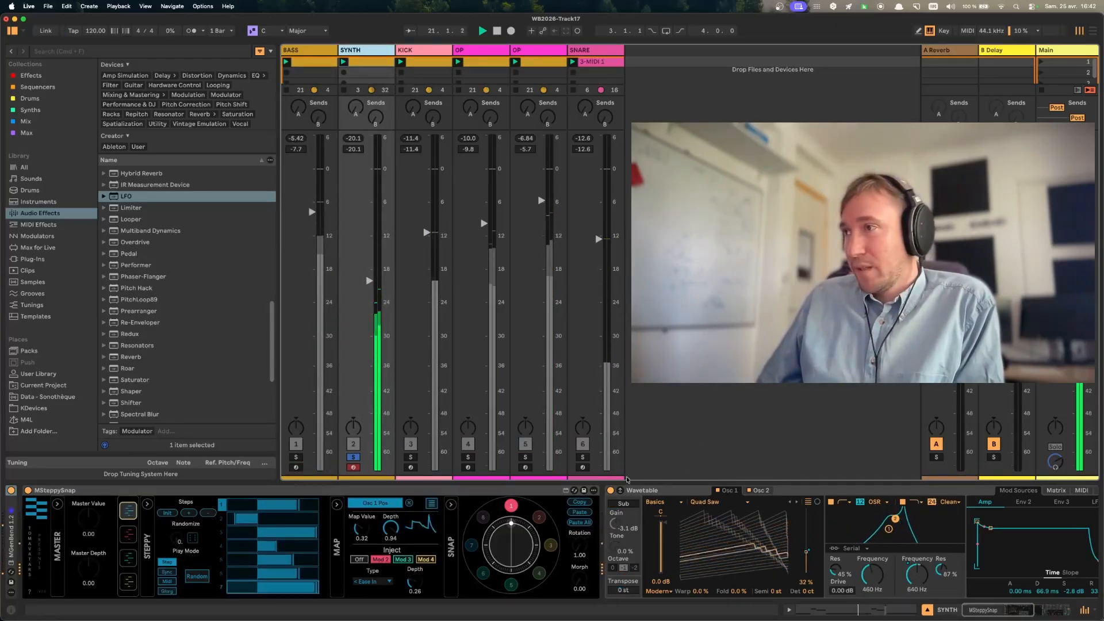
scroll(847, 574, right, 10)
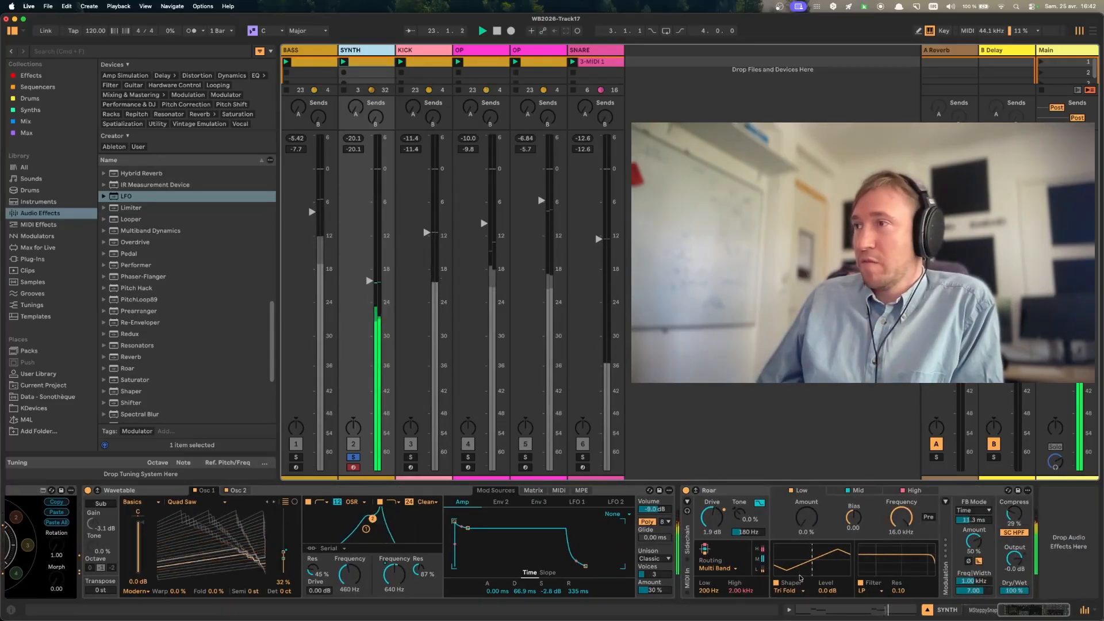
- Examine the steps and parameter mappings of the SYNTH track's first three modulators alongside its Wavetable device
scroll(800, 578, left, 10)
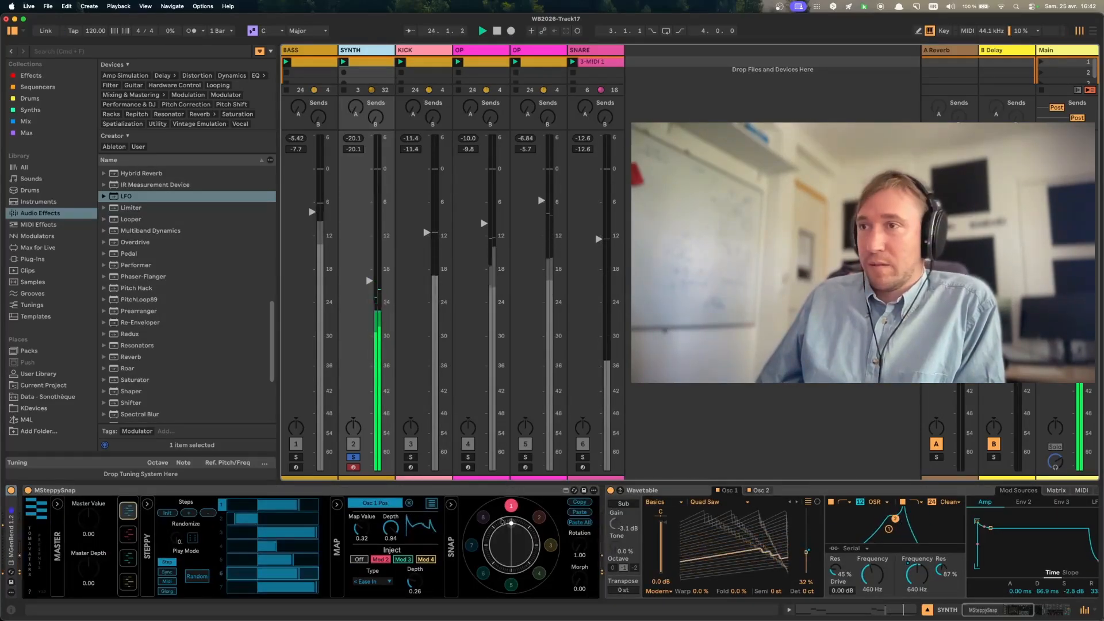
click(432, 504)
click(128, 534)
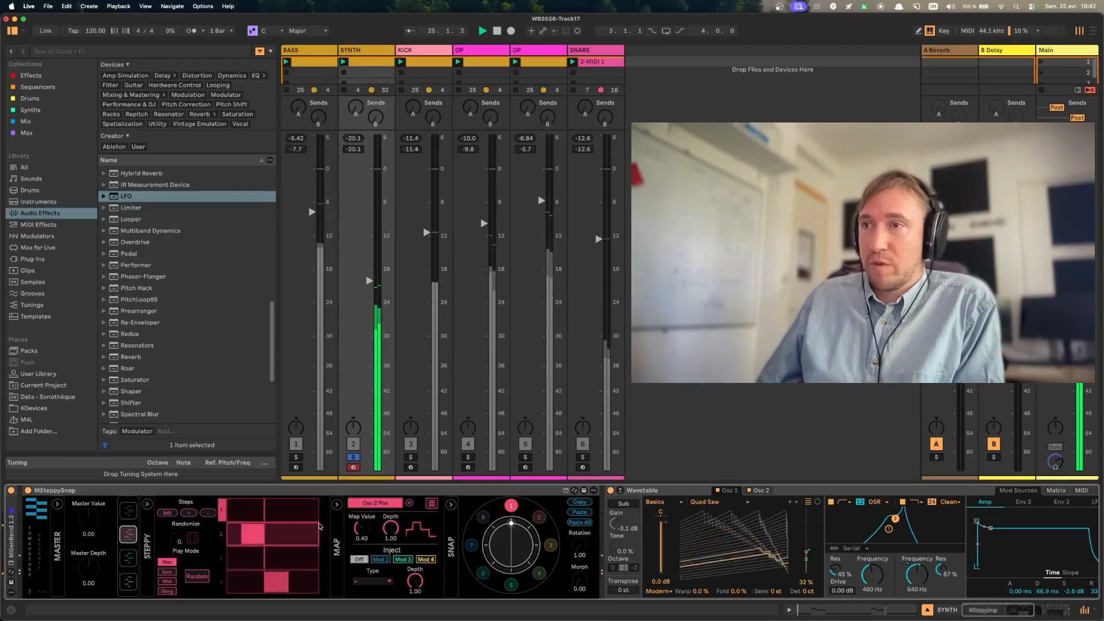
click(435, 504)
click(435, 505)
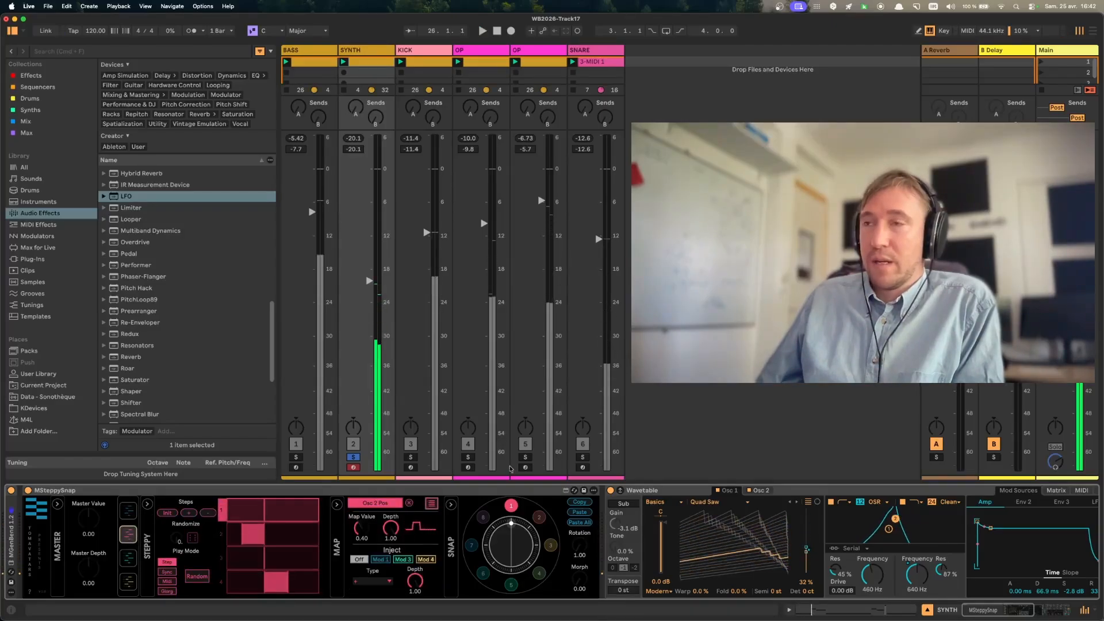
click(128, 558)
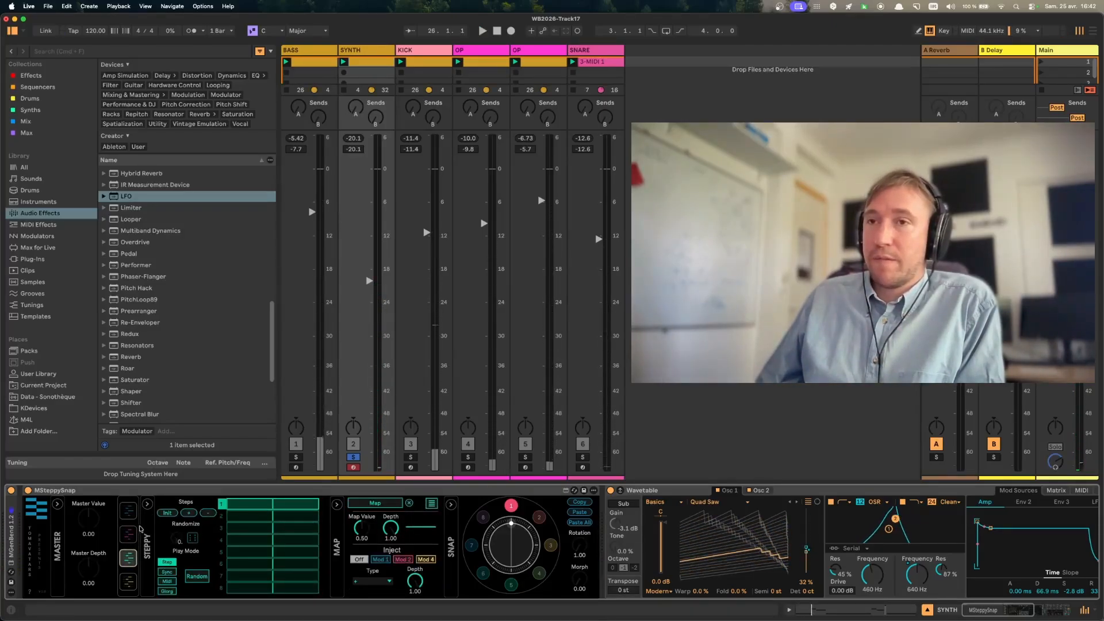
click(129, 510)
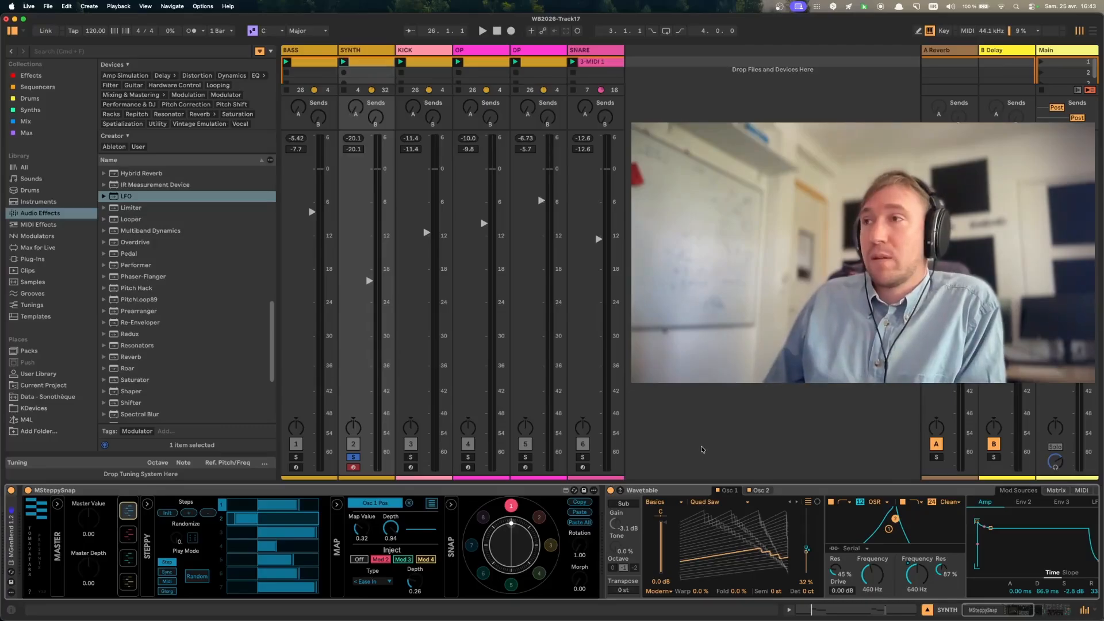
click(819, 493)
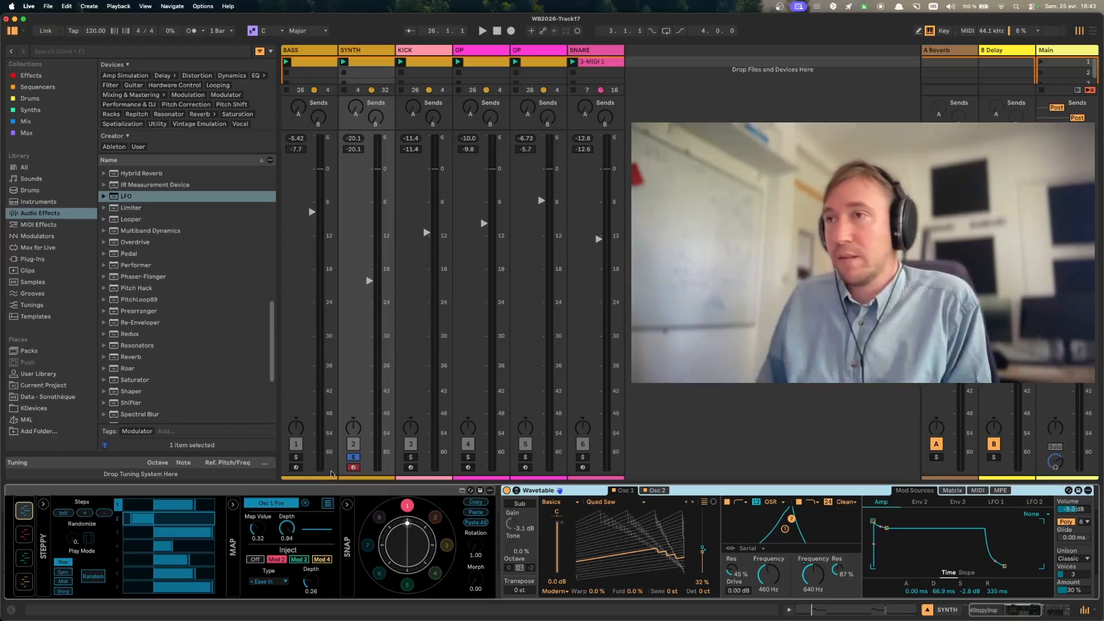
- Unsolo SYNTH, start playback, and select and solo the KICK track
click(354, 457)
key(space)
click(406, 50)
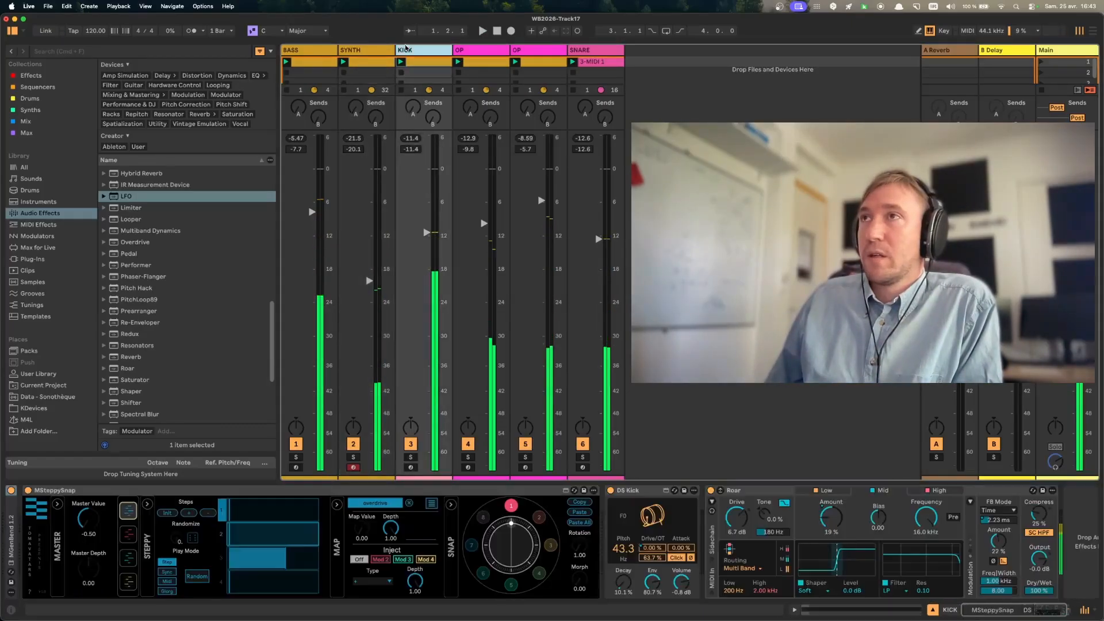
click(411, 457)
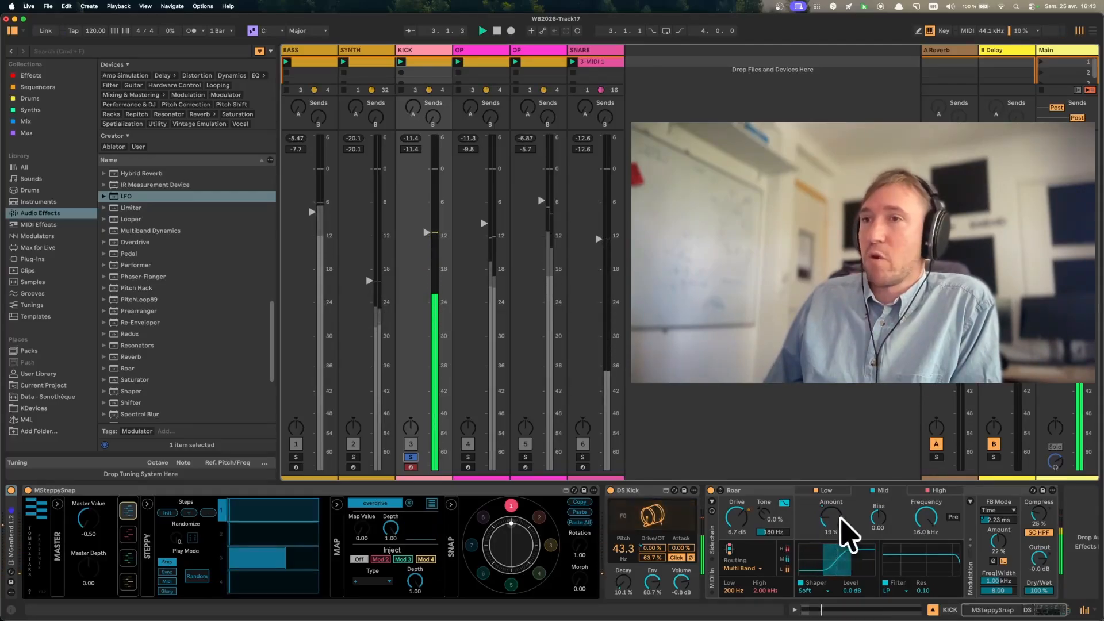
- Examine the steps and parameter mappings of the KICK track's four modulators during playback
click(432, 504)
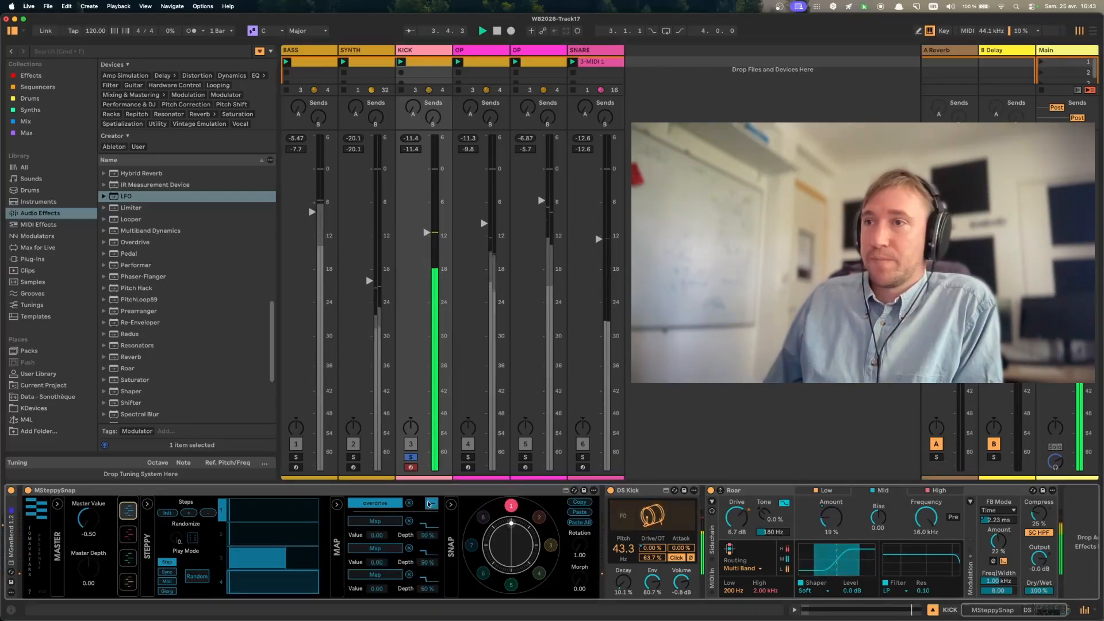
click(125, 536)
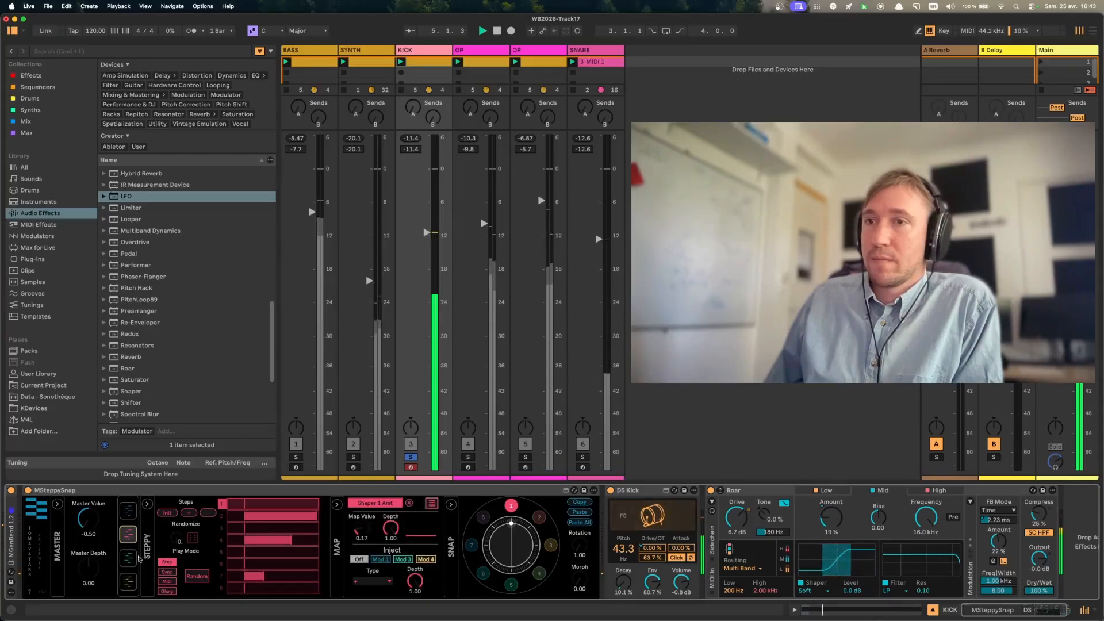
click(137, 558)
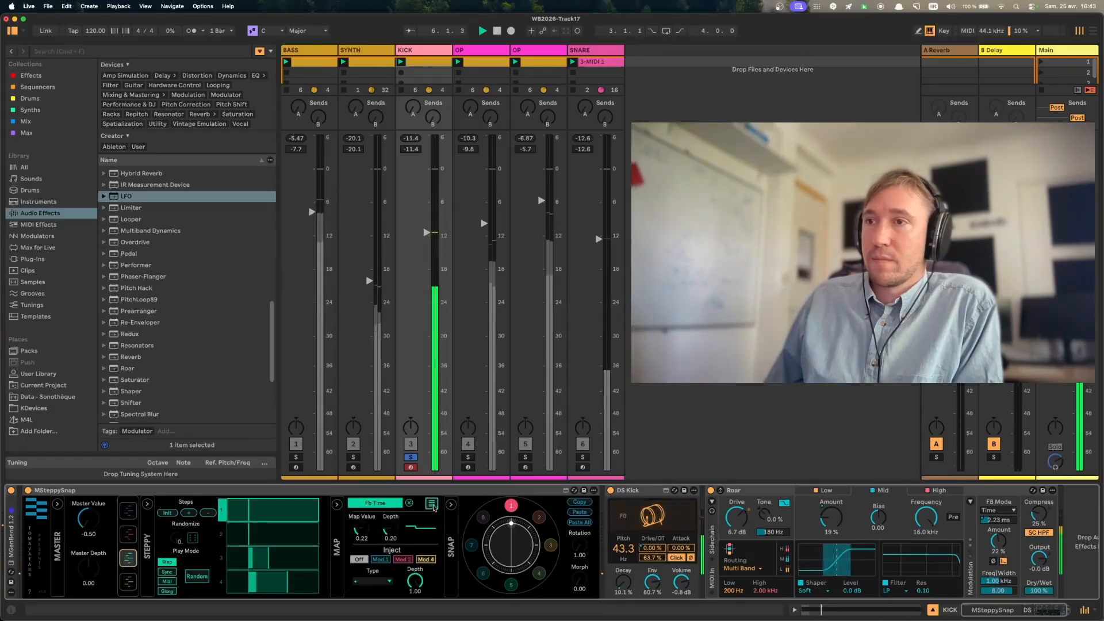
click(130, 582)
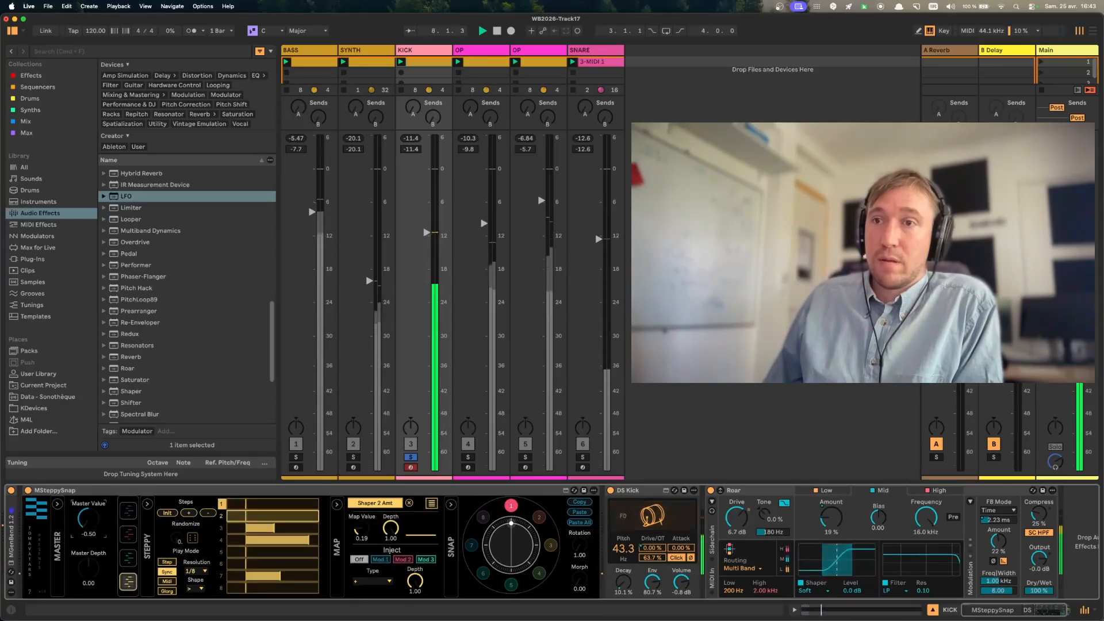
- Sweep KICK's Master Value and Master Depth, reset both to 0, and compare snapshot 2 with snapshot 1
drag(88, 519, 88, 481)
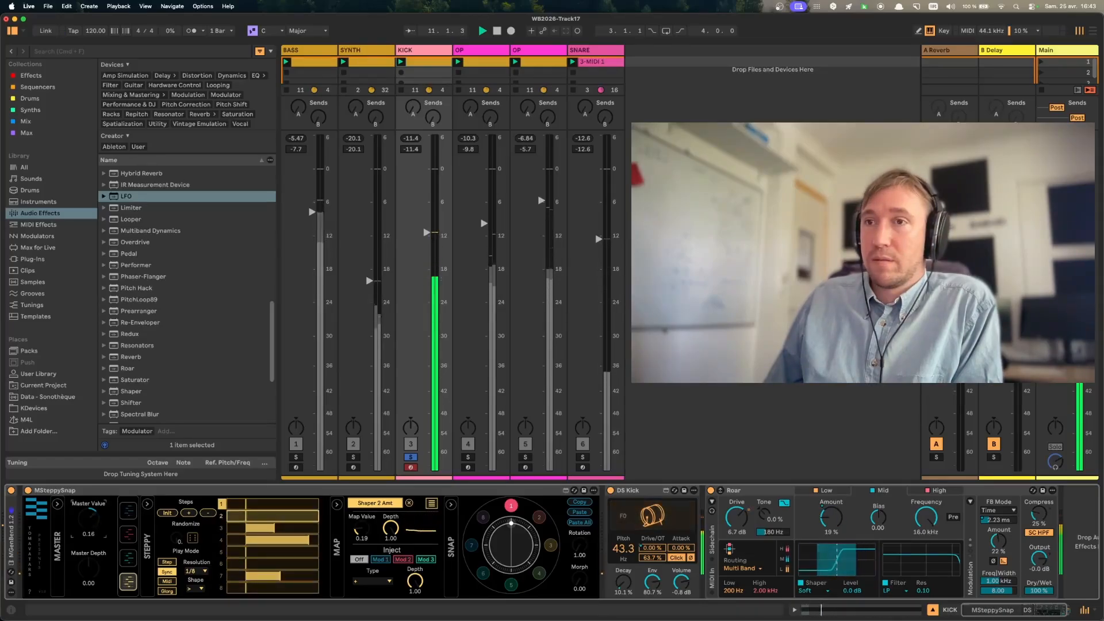
drag(89, 568, 91, 541)
double_click(92, 558)
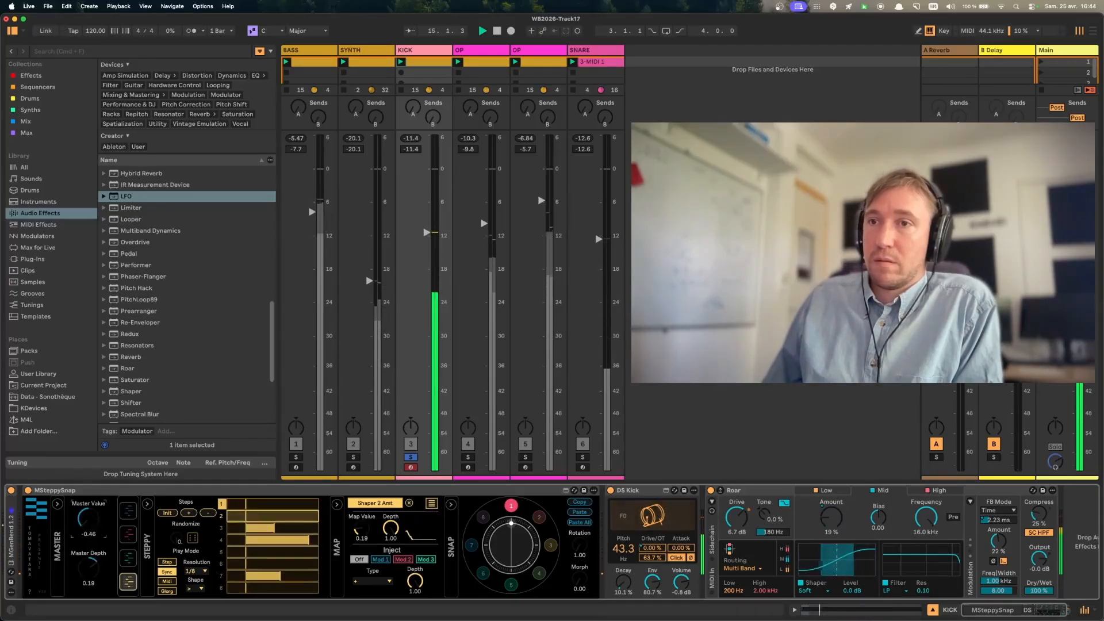
click(539, 518)
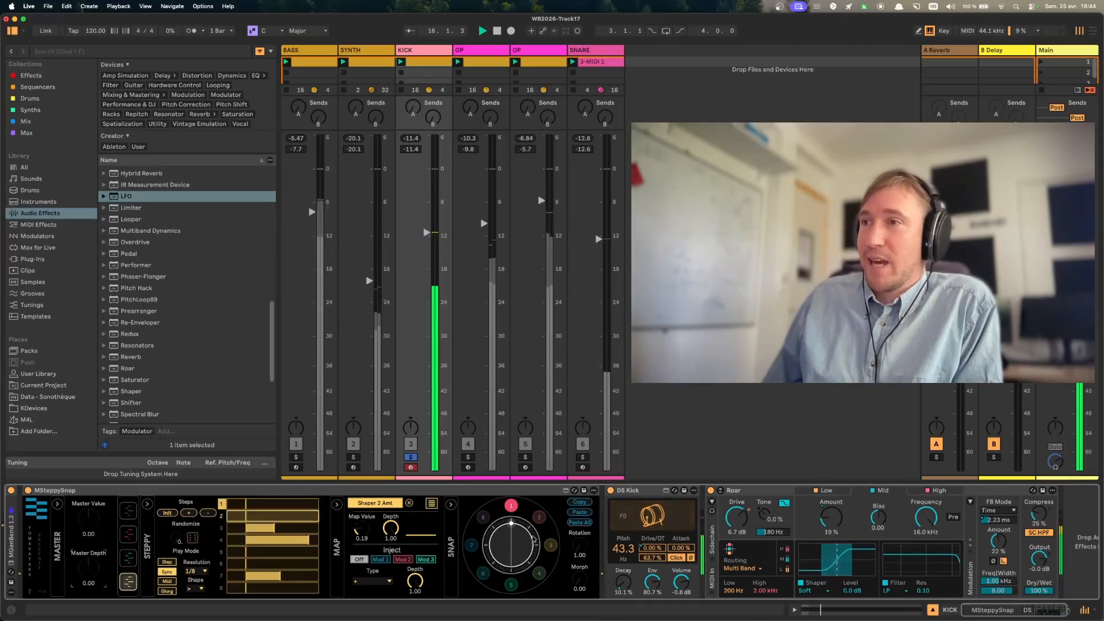
click(511, 506)
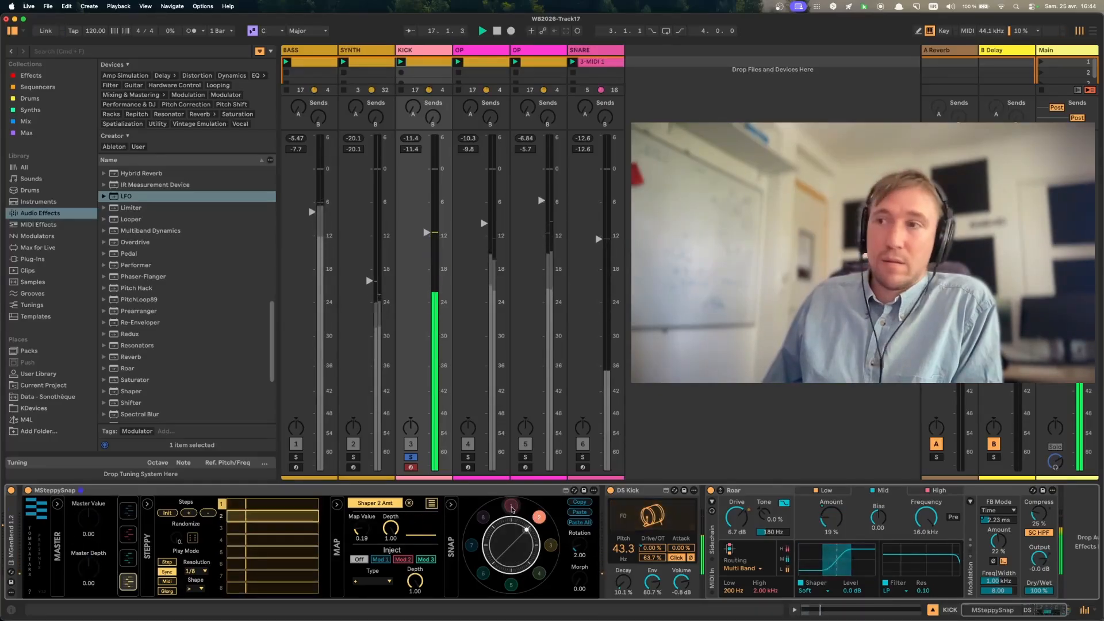
- Unsolo KICK, solo the first OP track, start playback, and unfold its Operator device
click(408, 458)
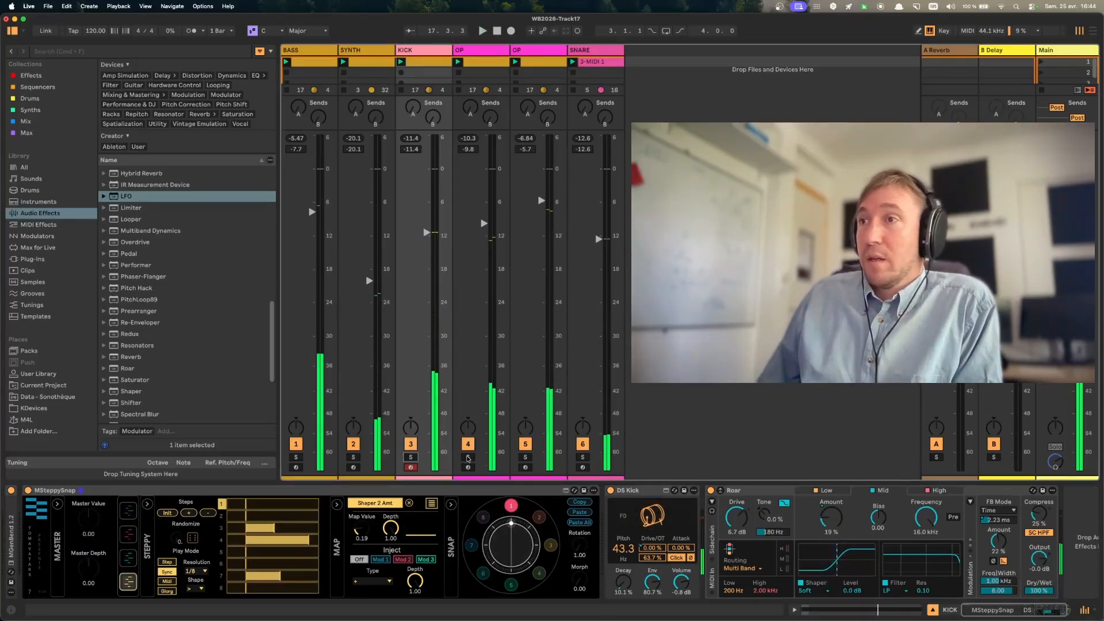
click(468, 458)
key(space)
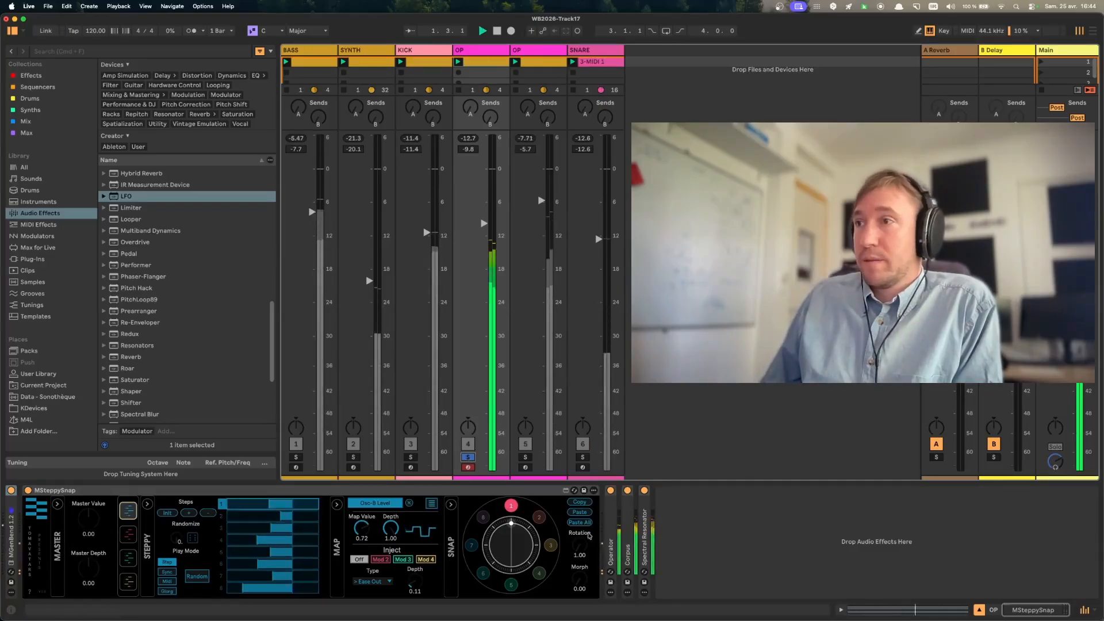
double_click(608, 525)
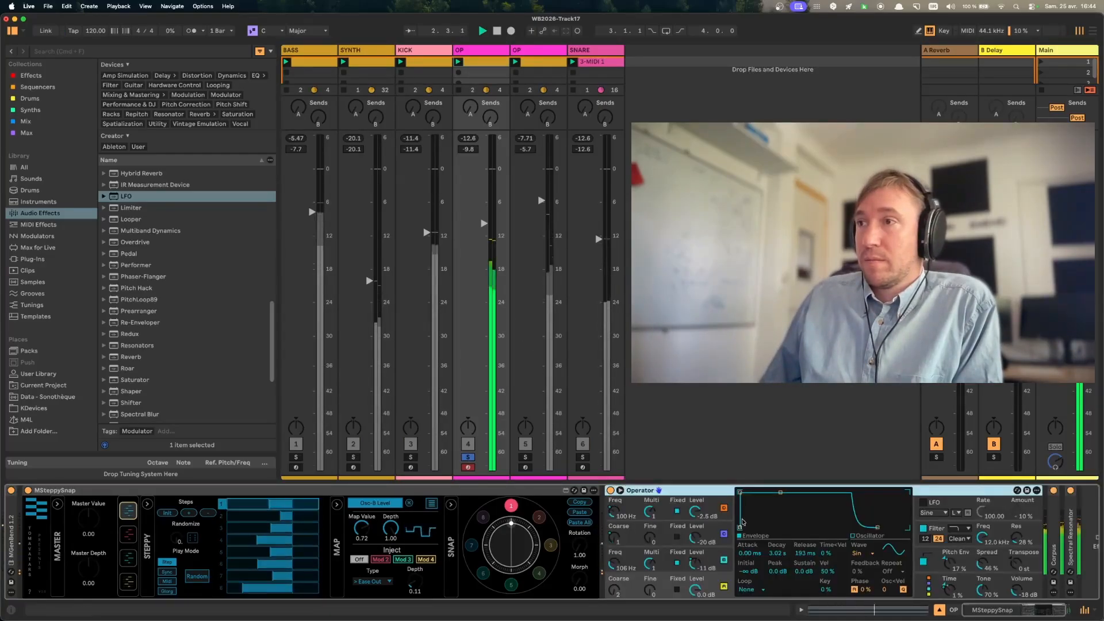
- Examine the steps and mapping list of the first OP track's second modulator, assigned to C Coarse
click(134, 539)
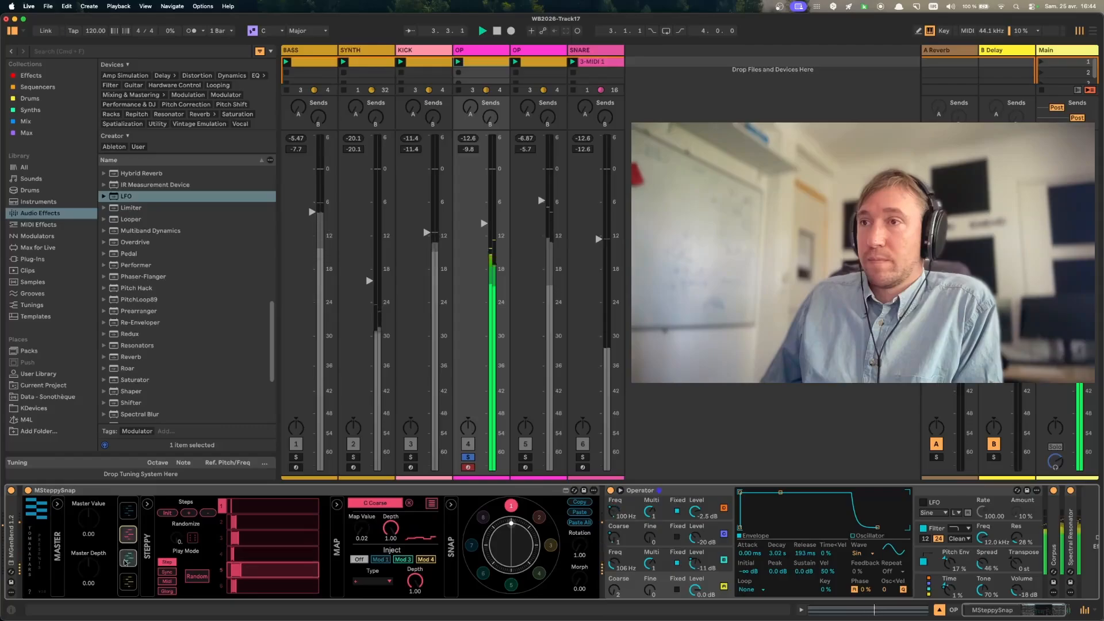
click(431, 504)
click(431, 504)
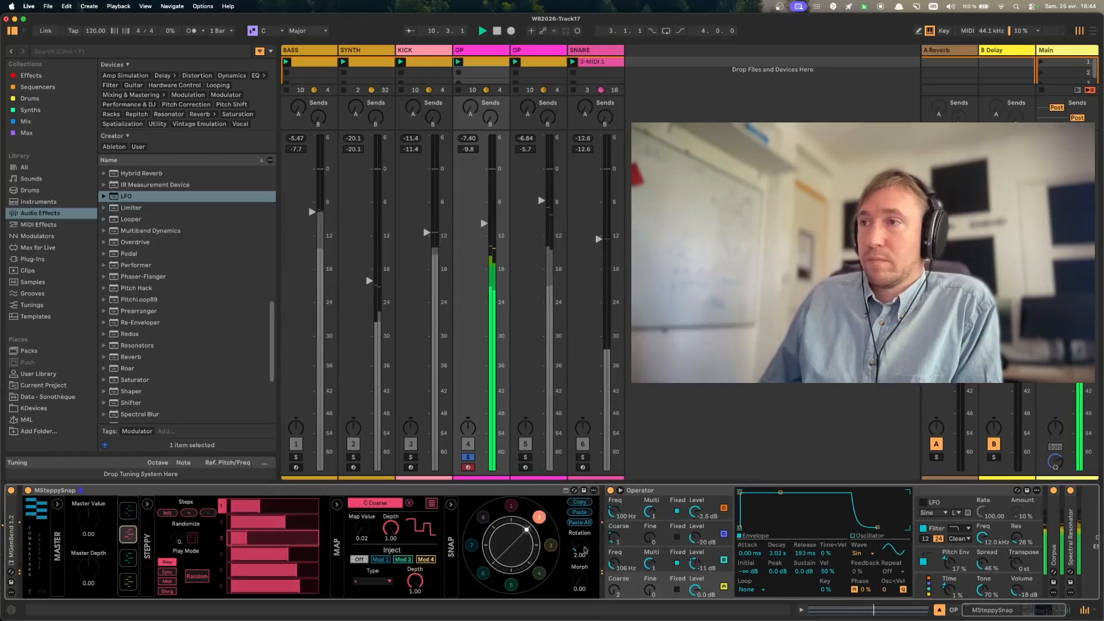
- Blend the first OP track's snapshots with Rotation and Morph, audition snapshot 2, and return to snapshot 1
drag(580, 548, 579, 543)
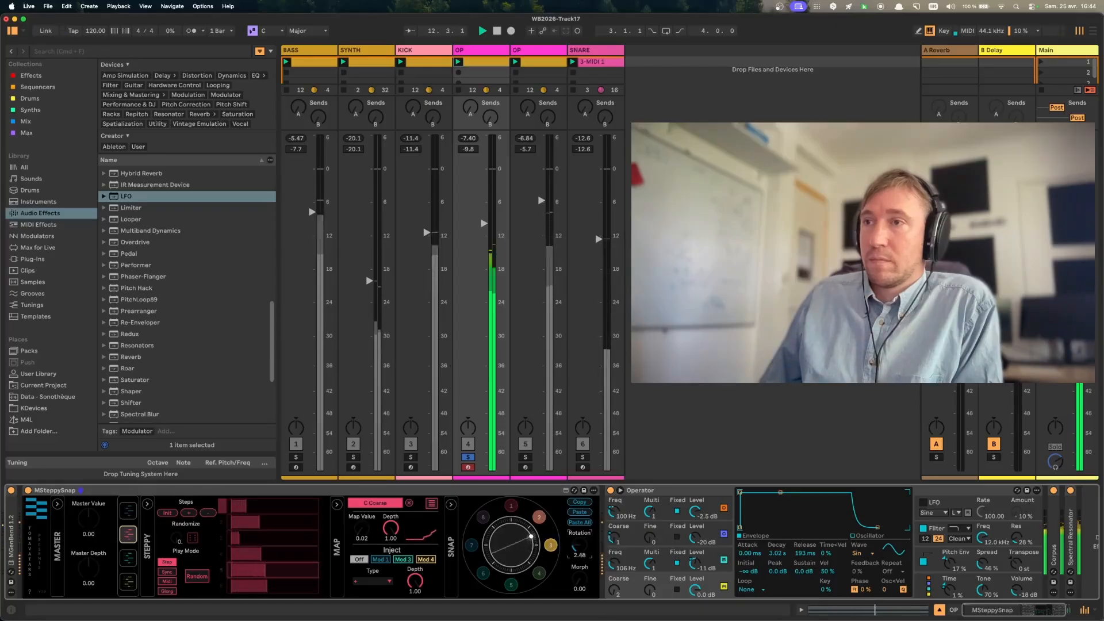
key(space)
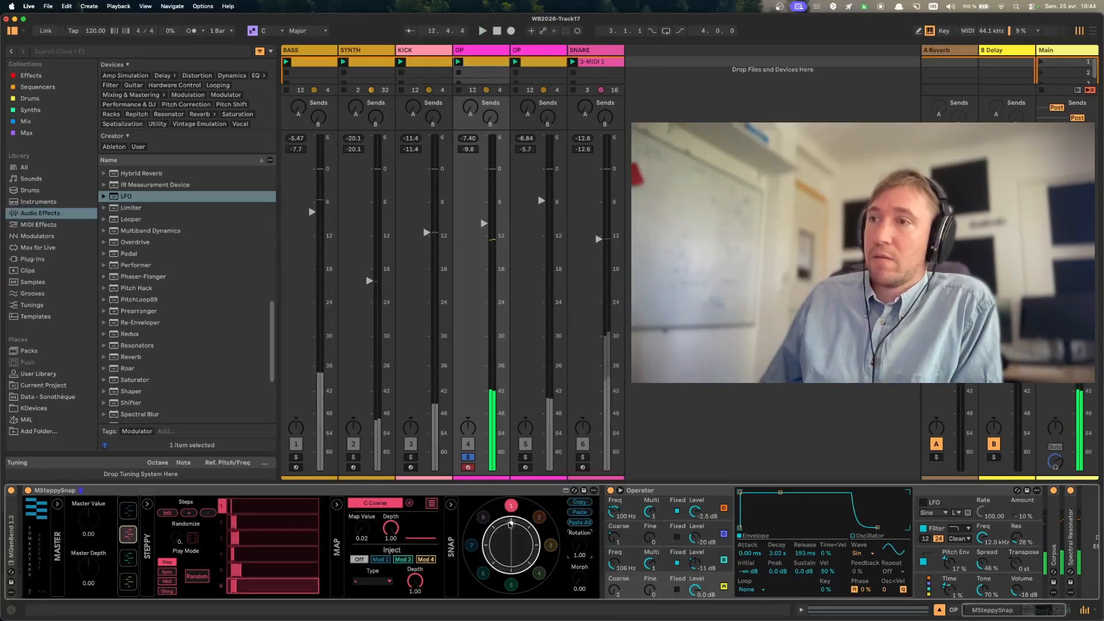
drag(512, 524, 511, 543)
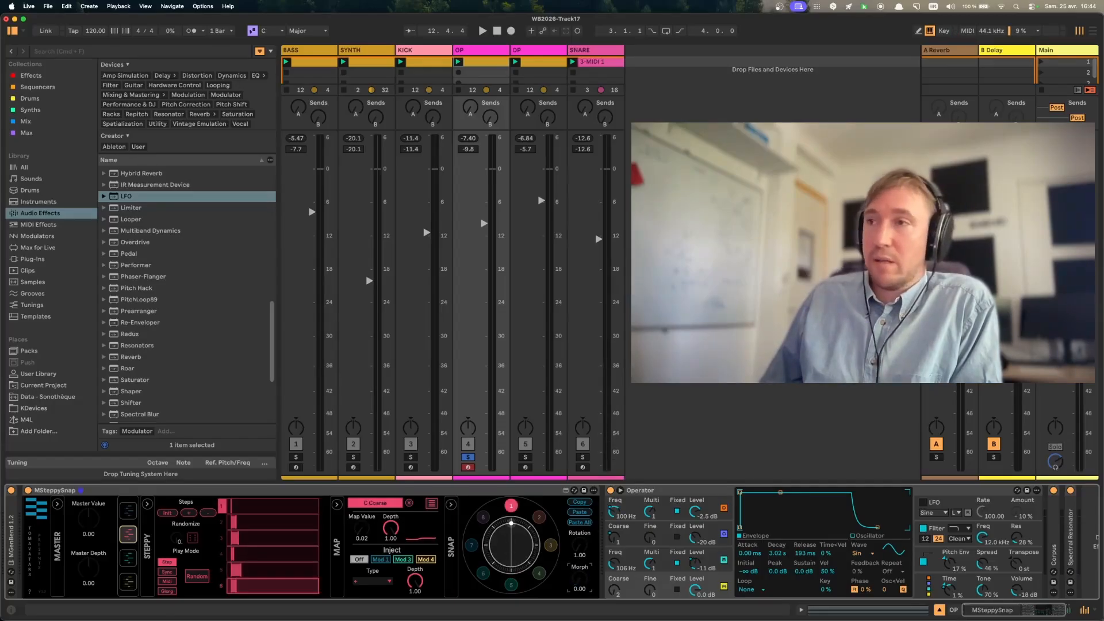
key(space)
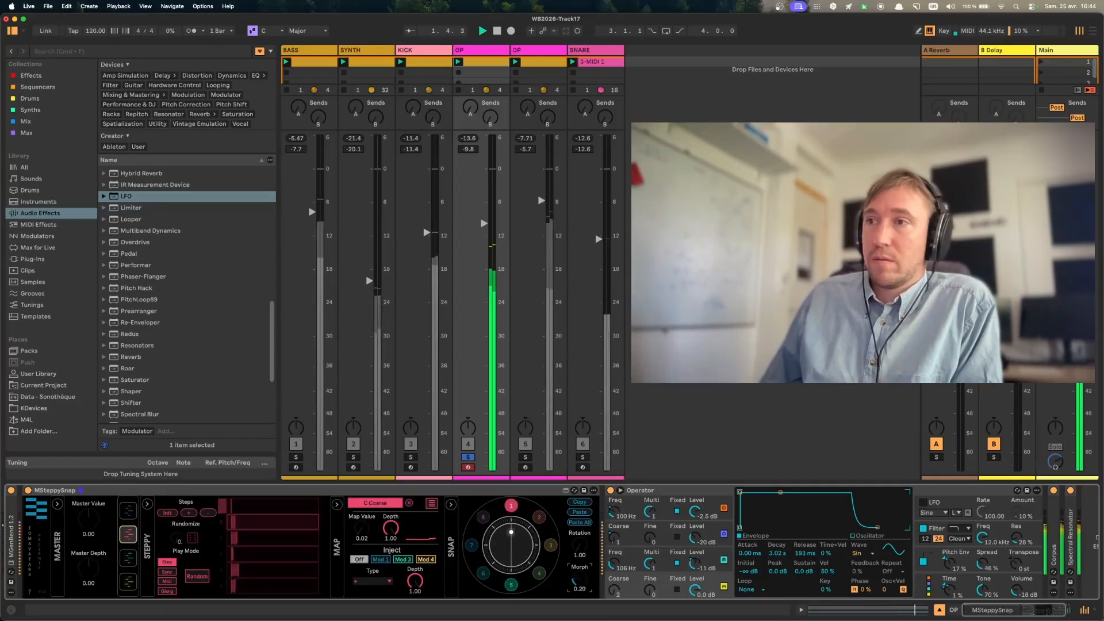
drag(511, 532, 511, 522)
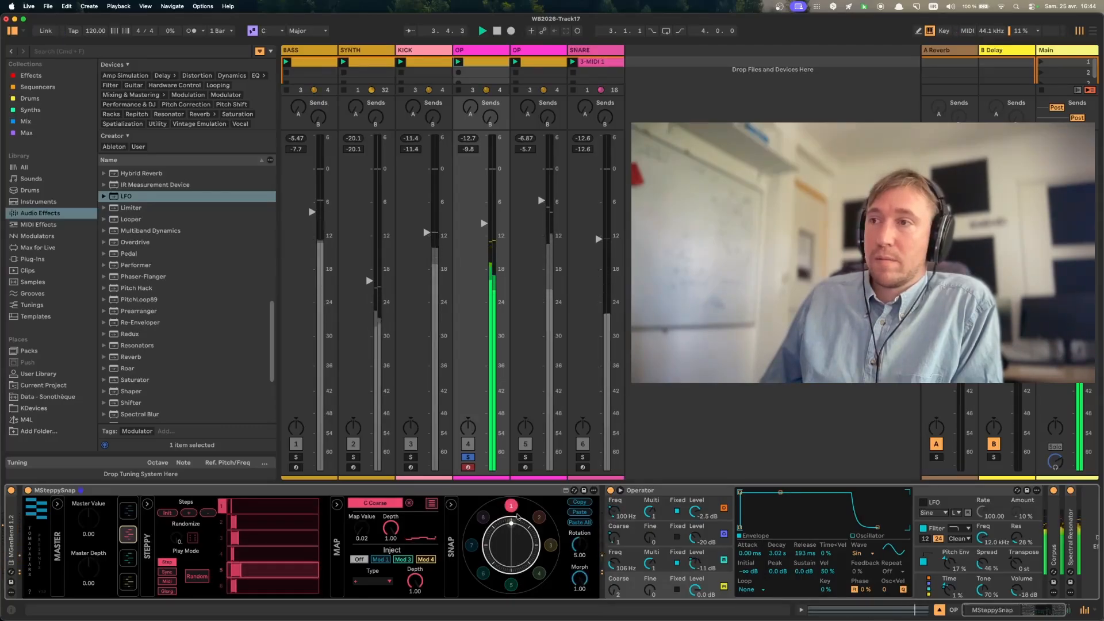
click(540, 519)
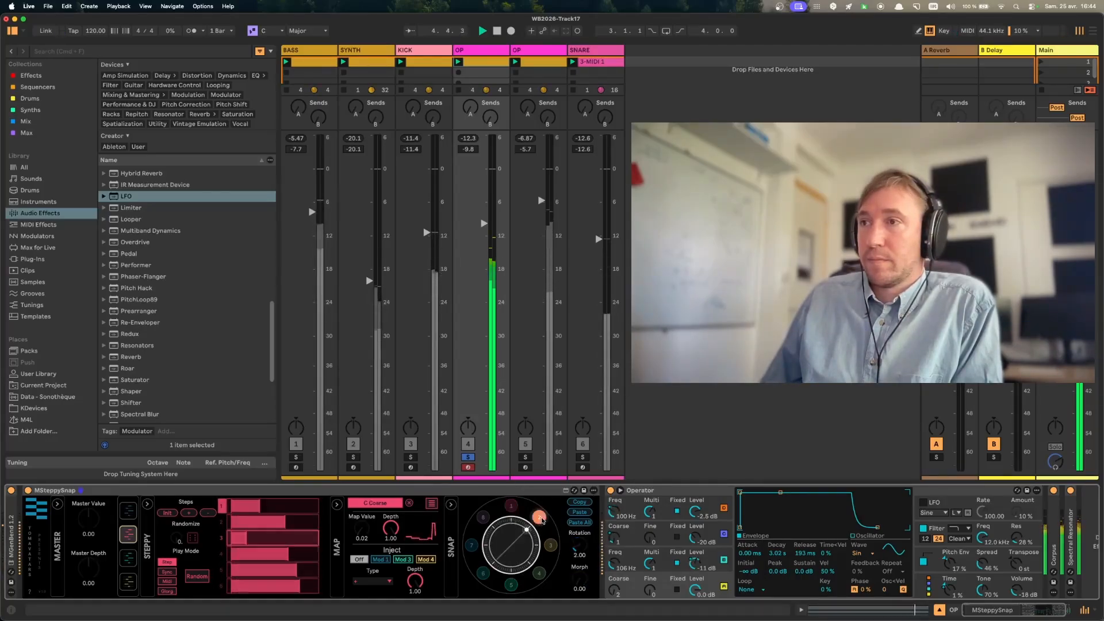
click(511, 507)
- Unsolo the first OP track, then solo and select the second OP track for playback
click(468, 459)
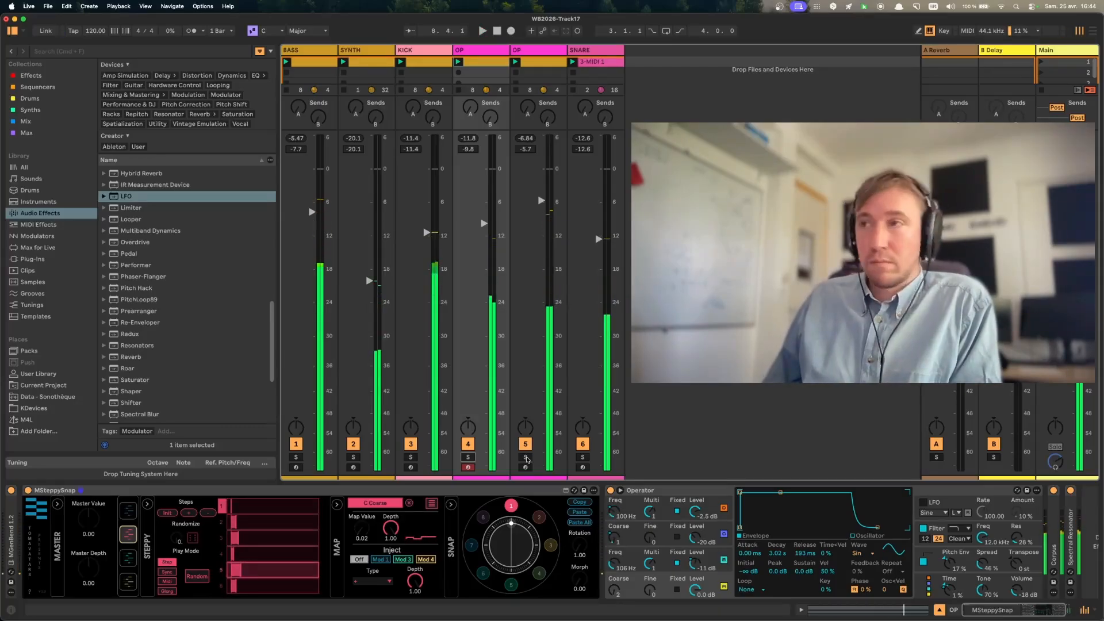
click(526, 458)
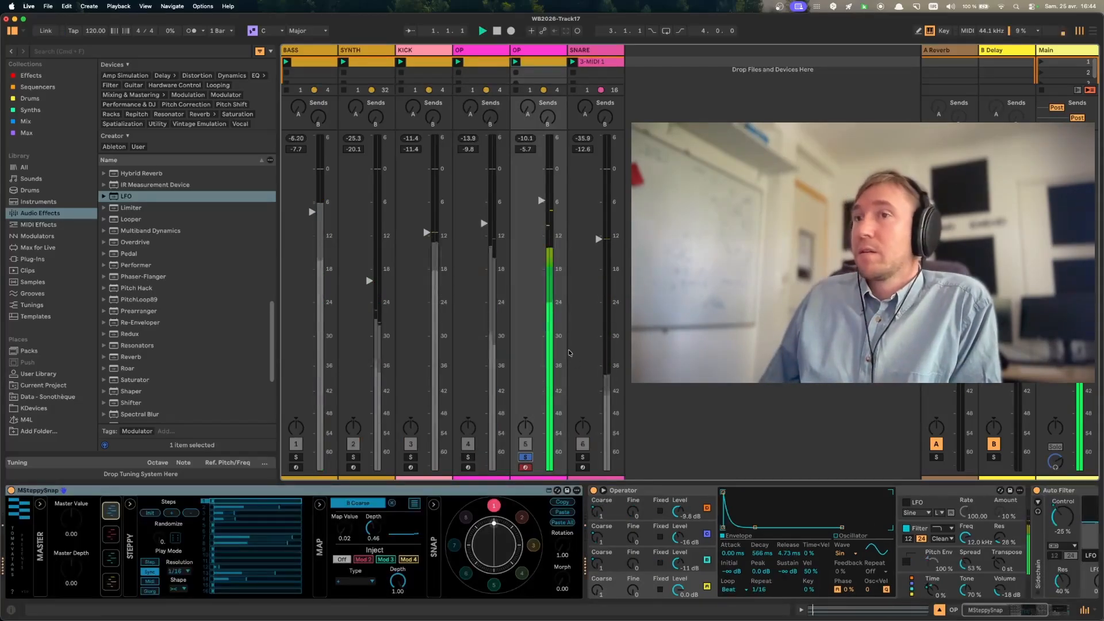
click(516, 60)
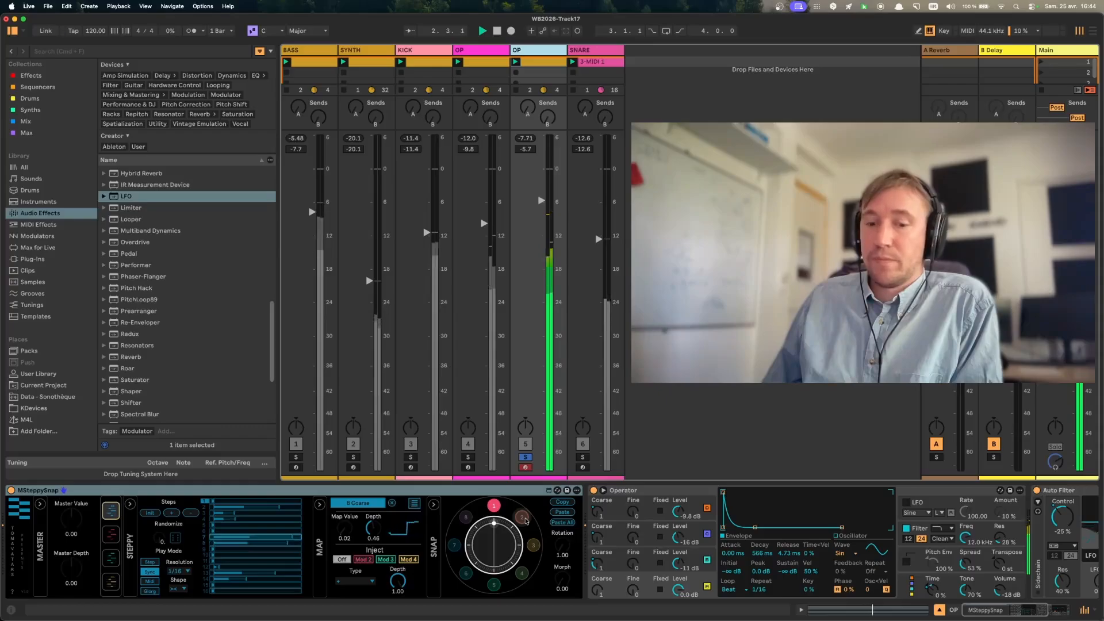
- Audition snapshots 1, 2 and 3 on the second OP track and examine its second and third modulators
click(524, 518)
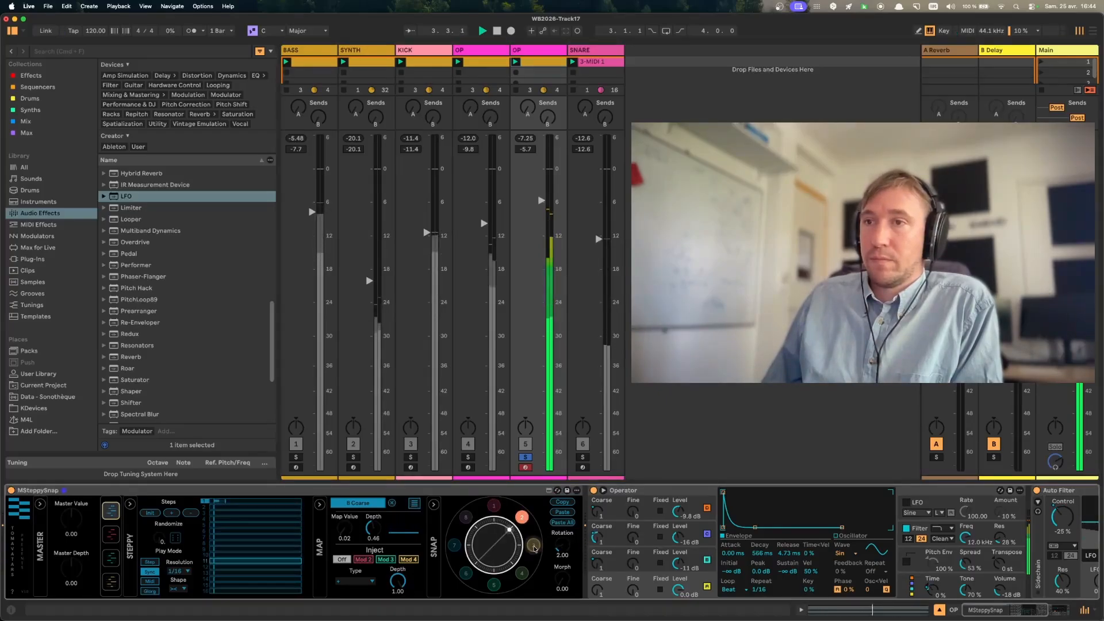
click(496, 508)
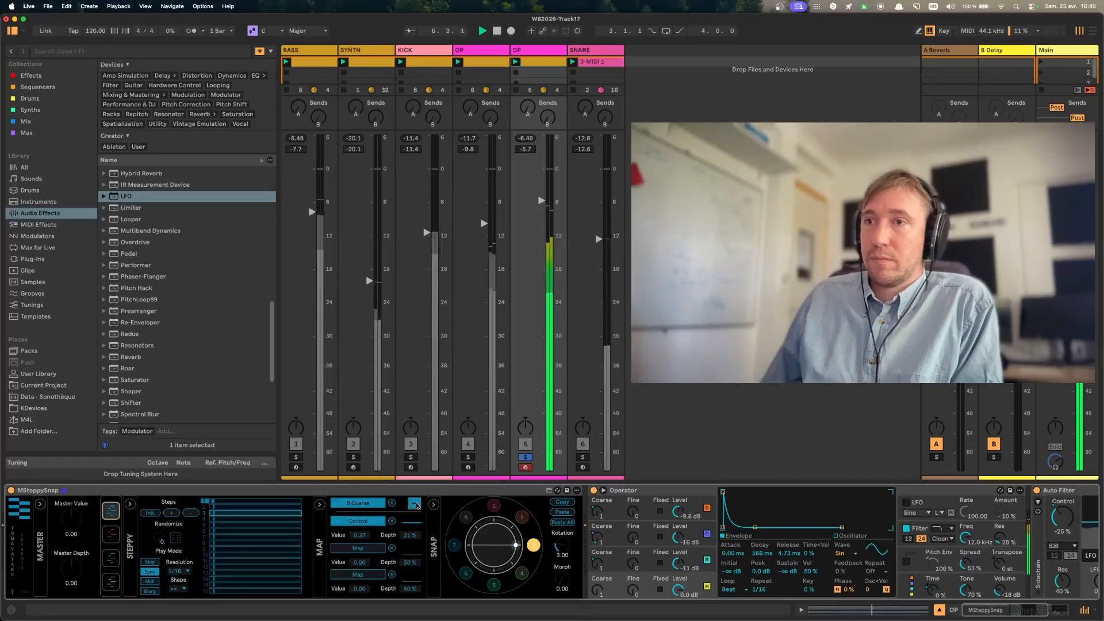
click(111, 535)
click(110, 558)
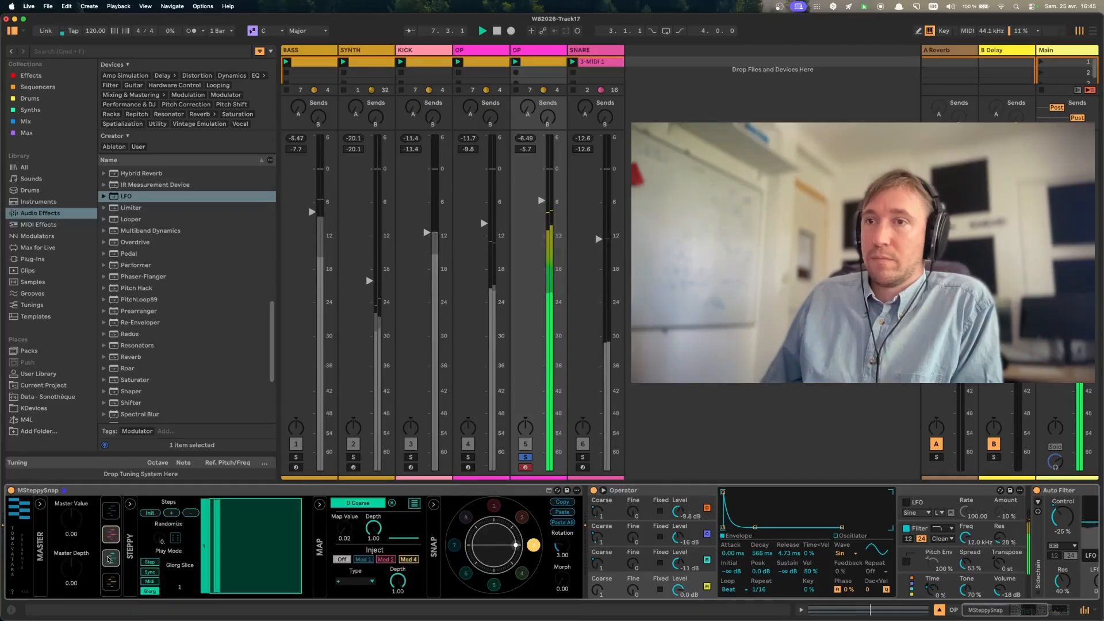
click(522, 517)
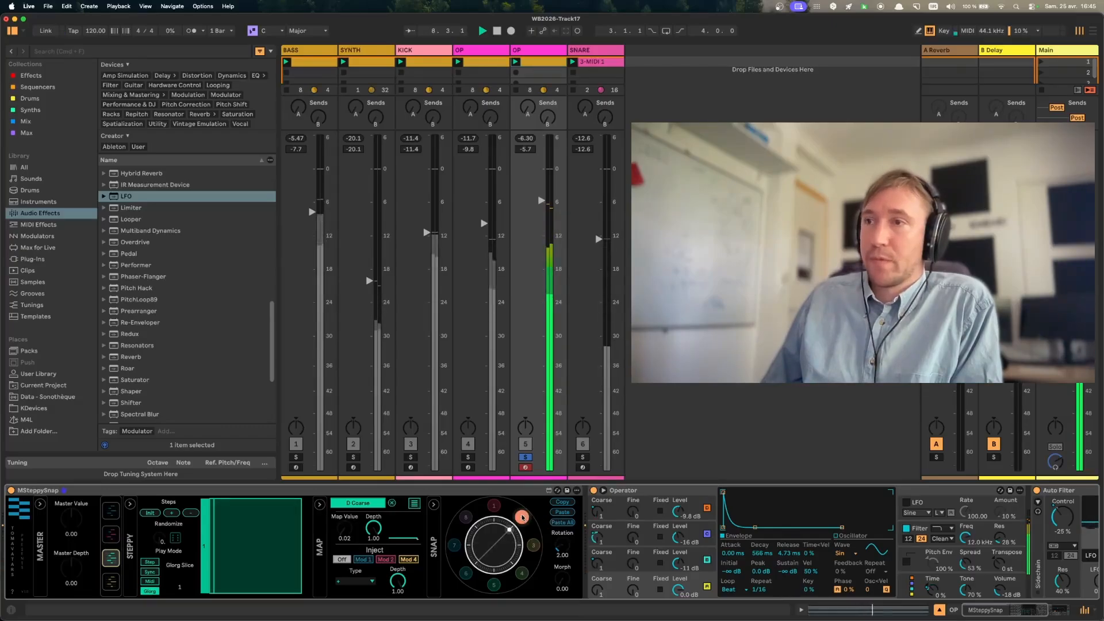
click(534, 546)
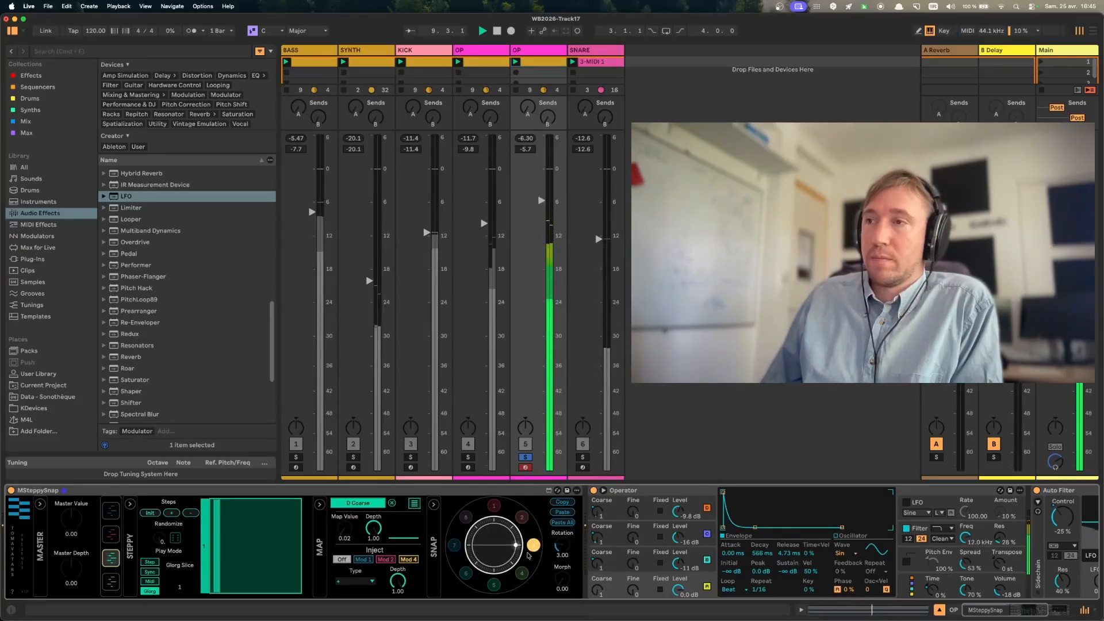
- Recall snapshot 4 on the second OP track, redraw the first modulator's step bars, and set the B Coarse mapping depth to 1.00
click(522, 573)
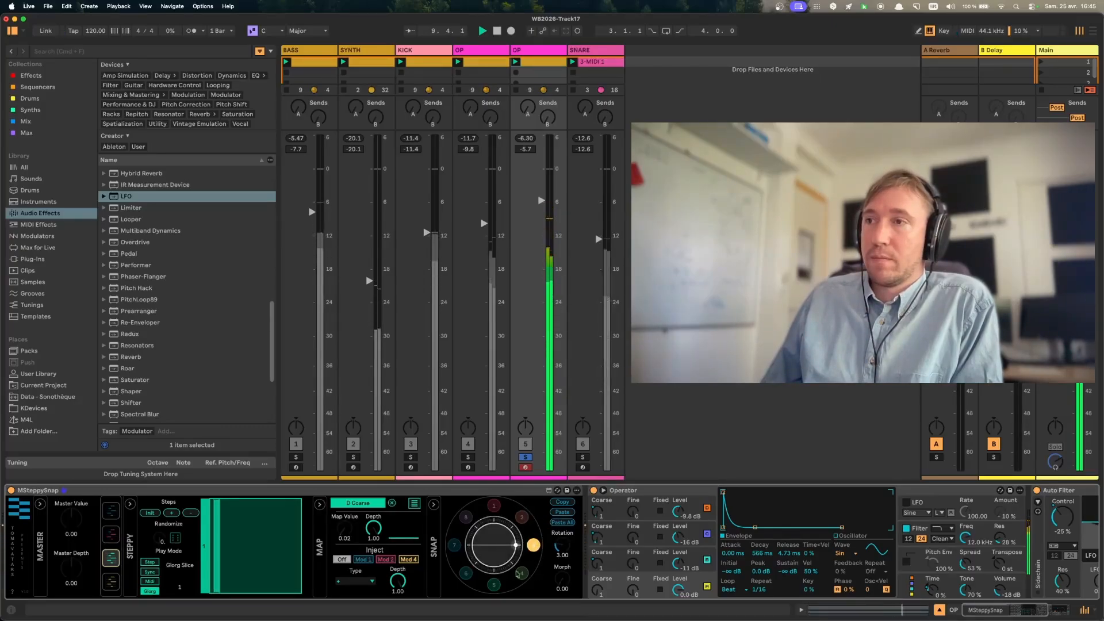
click(106, 513)
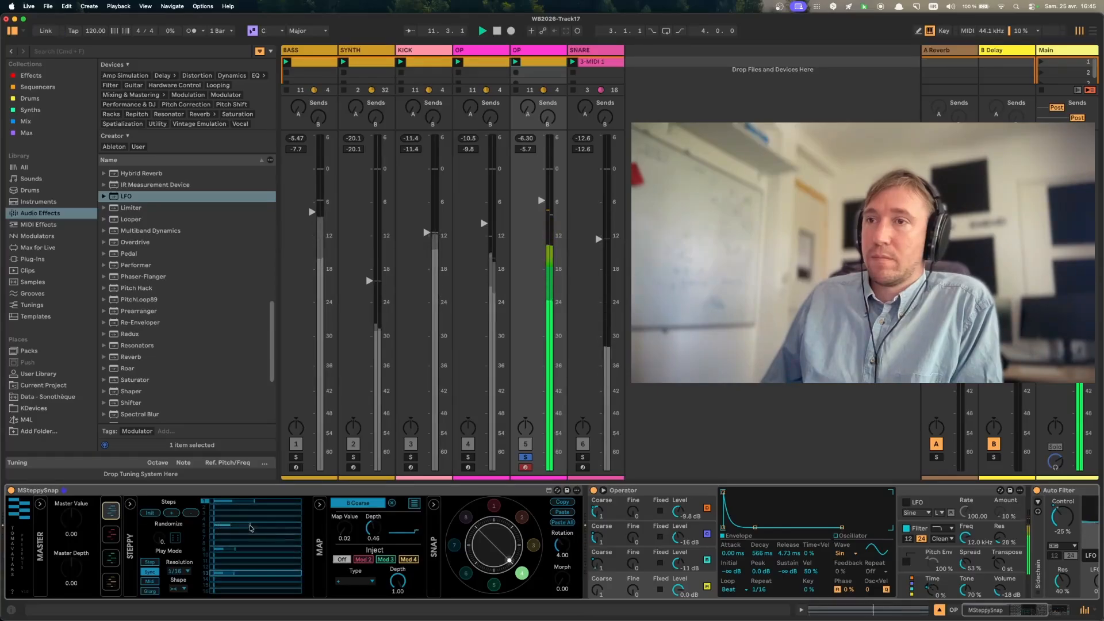
click(257, 573)
drag(373, 527, 374, 494)
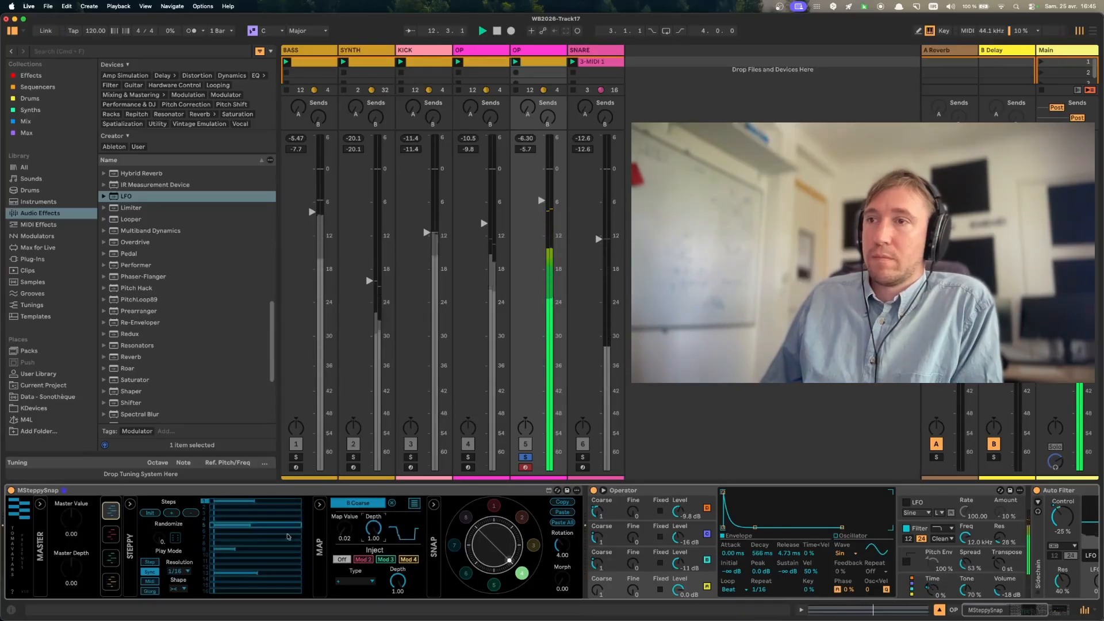
click(230, 537)
click(231, 561)
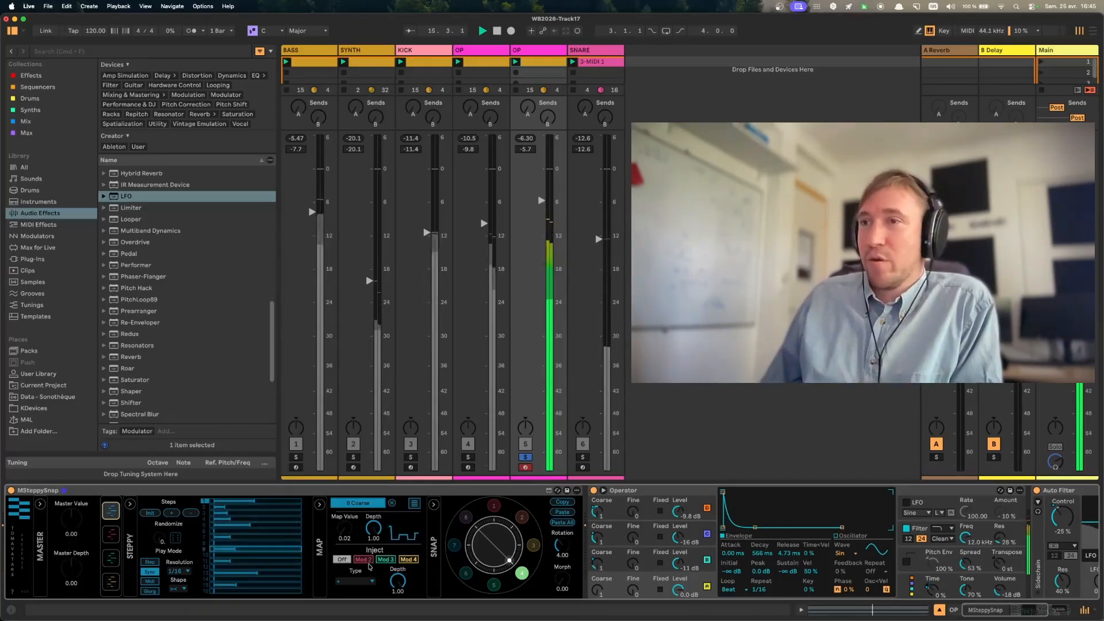
- Try both Ease In injection types on the B Coarse mapping, lowering the injection depth to 0.08
click(364, 583)
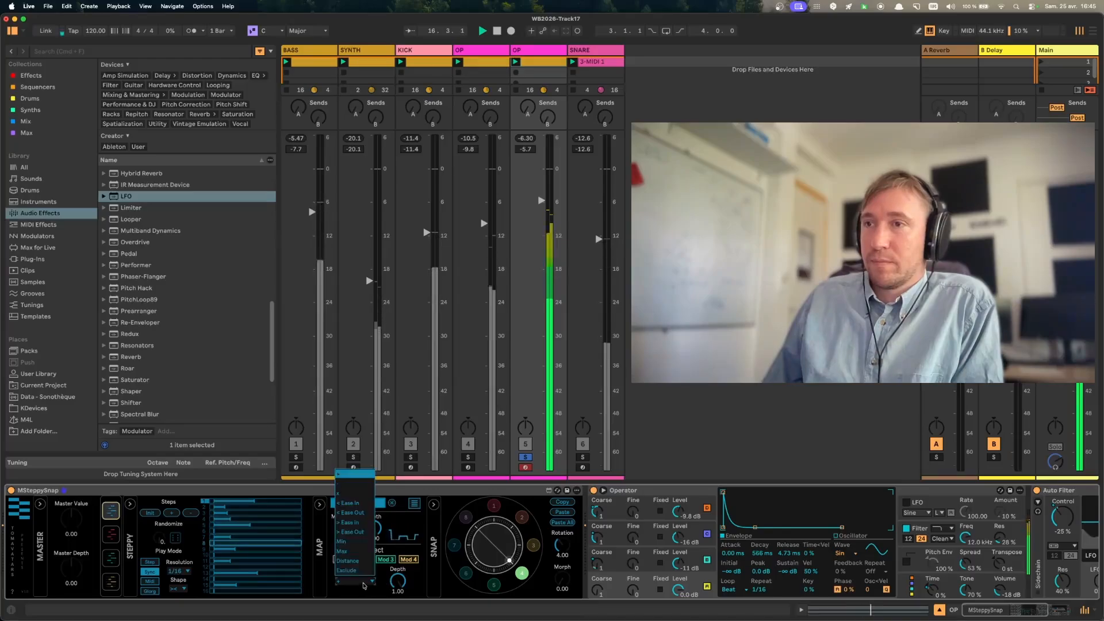
click(349, 504)
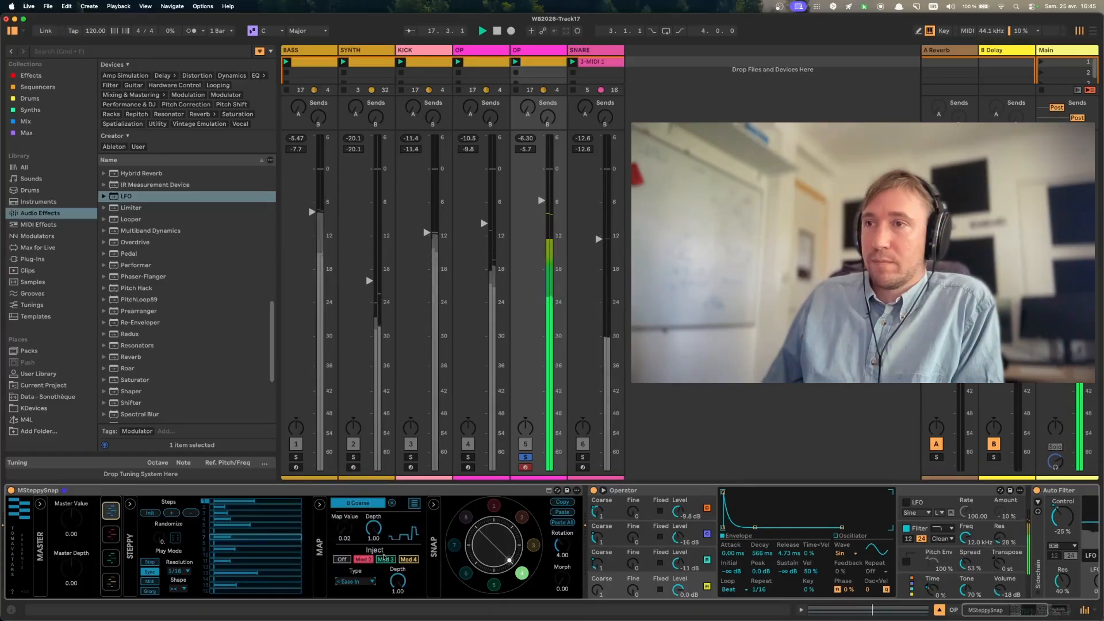
drag(397, 581, 397, 620)
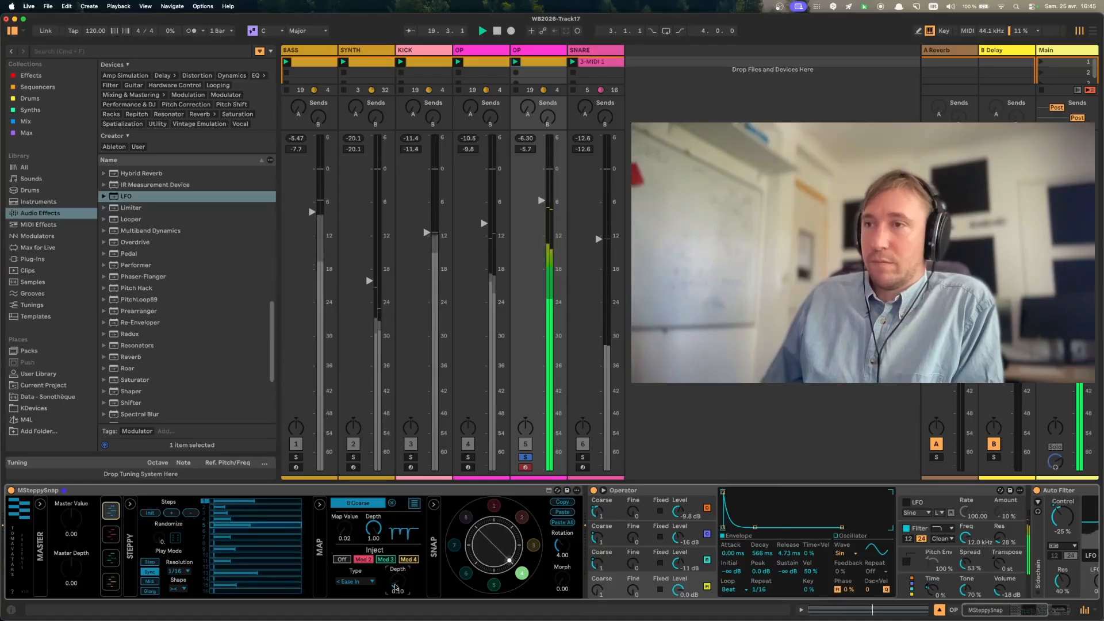
click(355, 582)
click(354, 527)
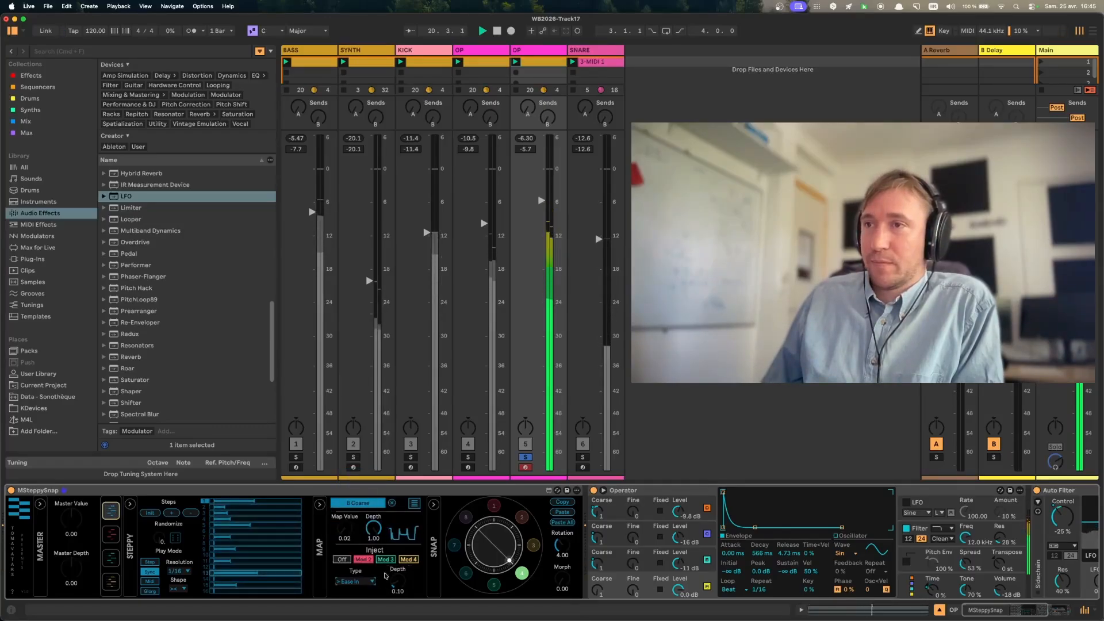
drag(397, 582, 398, 589)
- Try both Ease Out injection types with depths up to 0.40, then restore the first injection type and a depth of 1.00
click(356, 582)
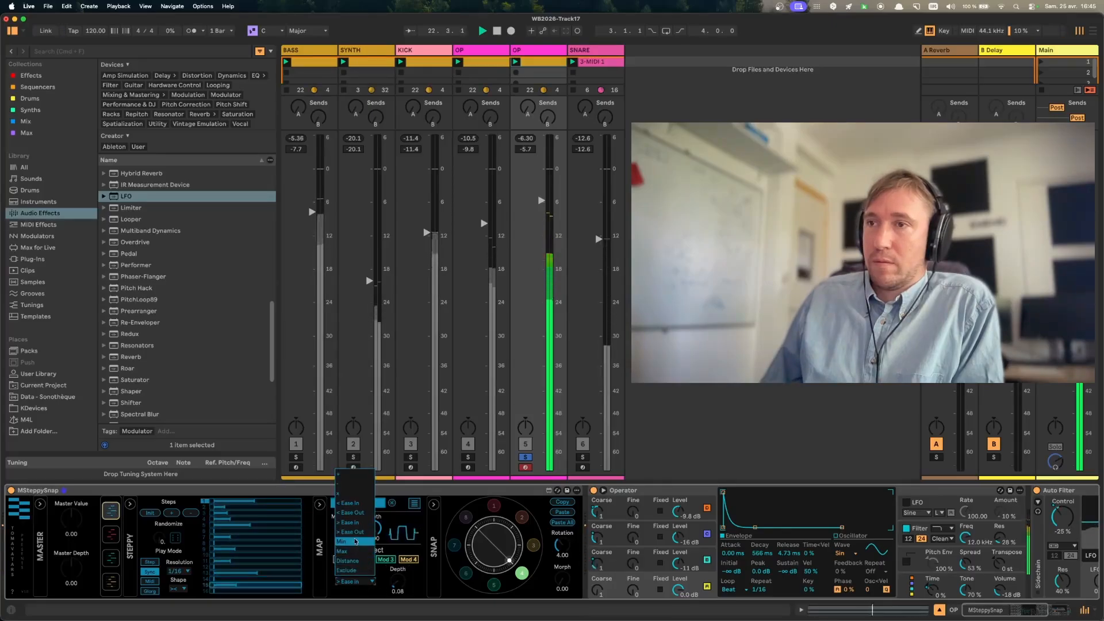
click(354, 535)
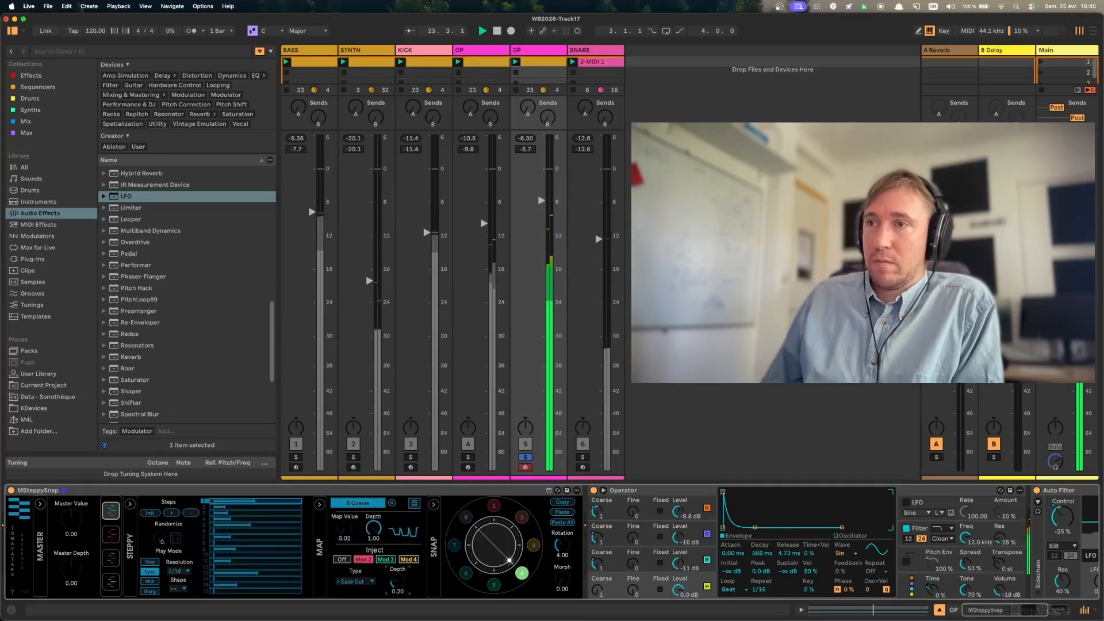
click(355, 582)
click(354, 517)
drag(396, 582, 397, 589)
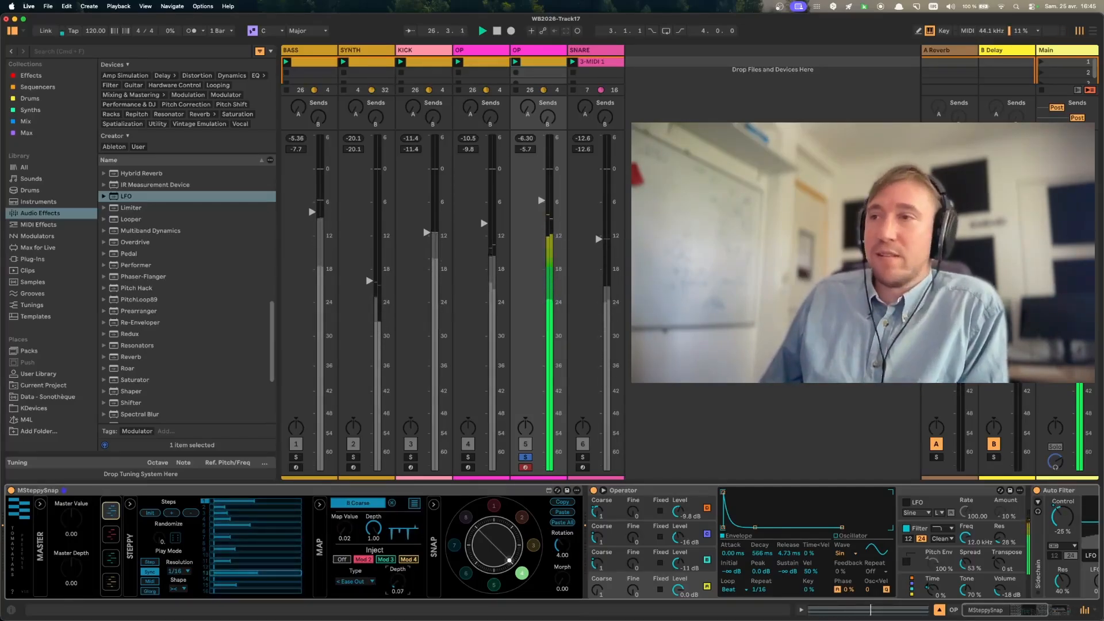
drag(397, 582, 397, 563)
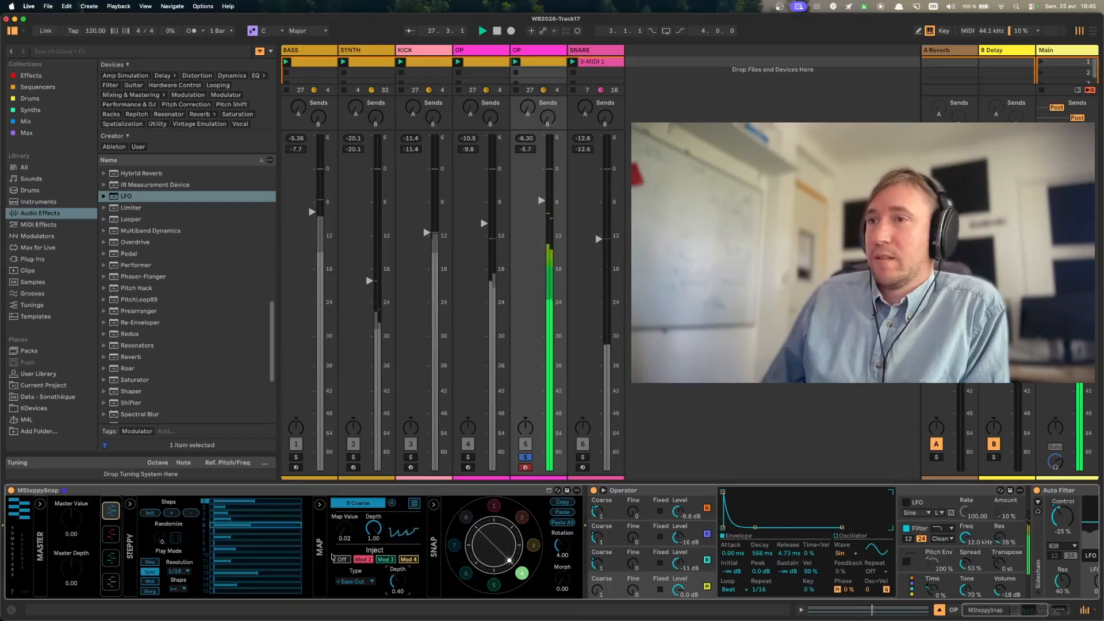
click(355, 582)
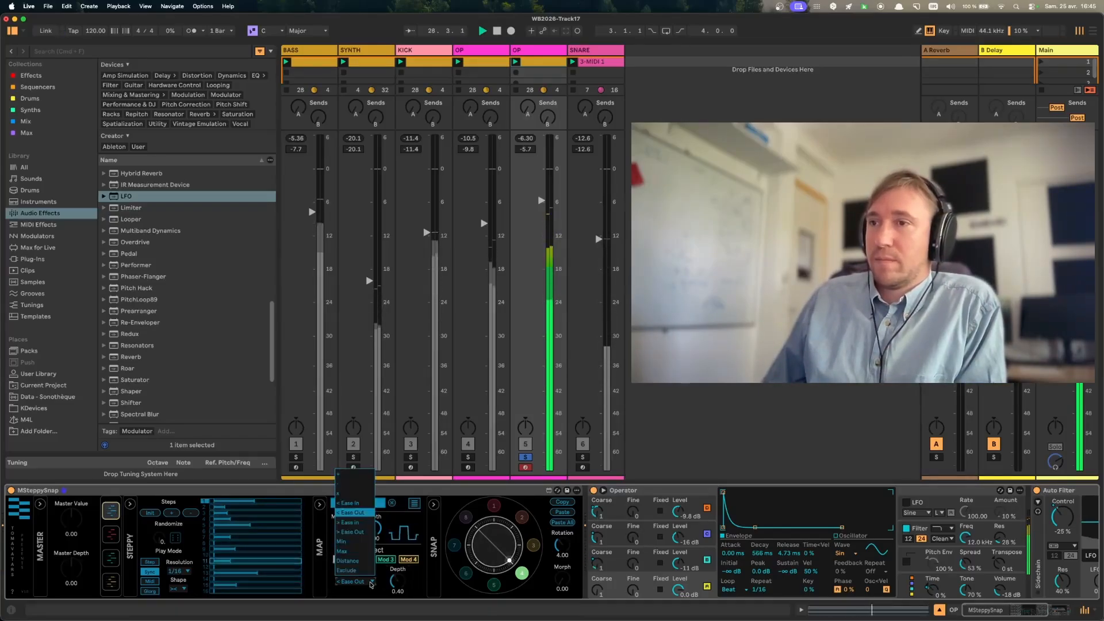
click(367, 473)
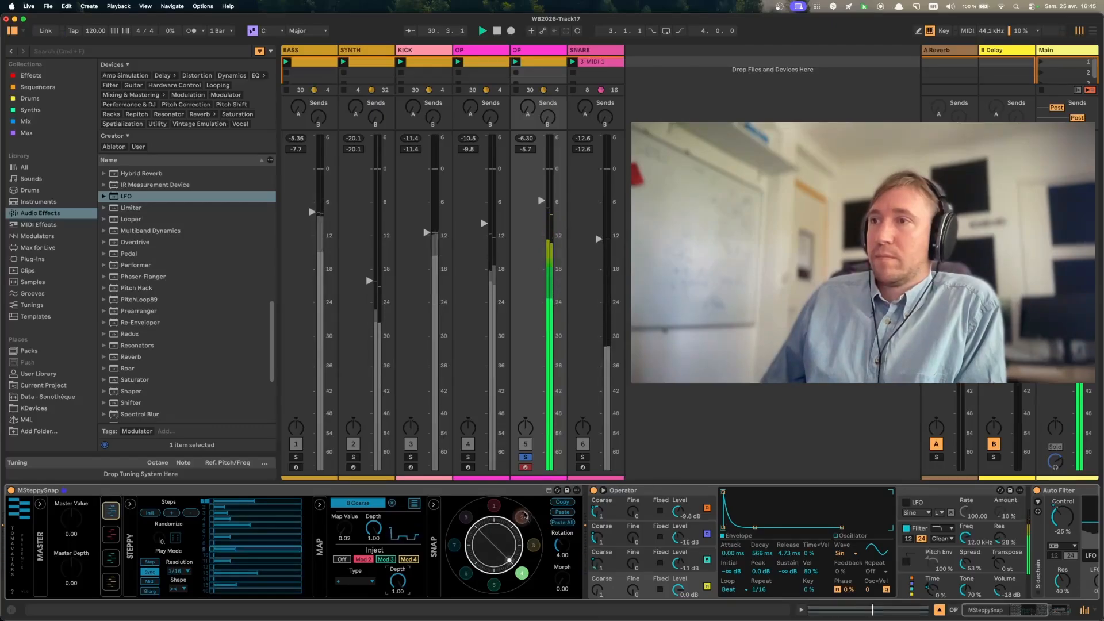
- Audition snapshots 1 and 2 on the second OP track, then blend between snapshots with Rotation at 3.68
click(498, 507)
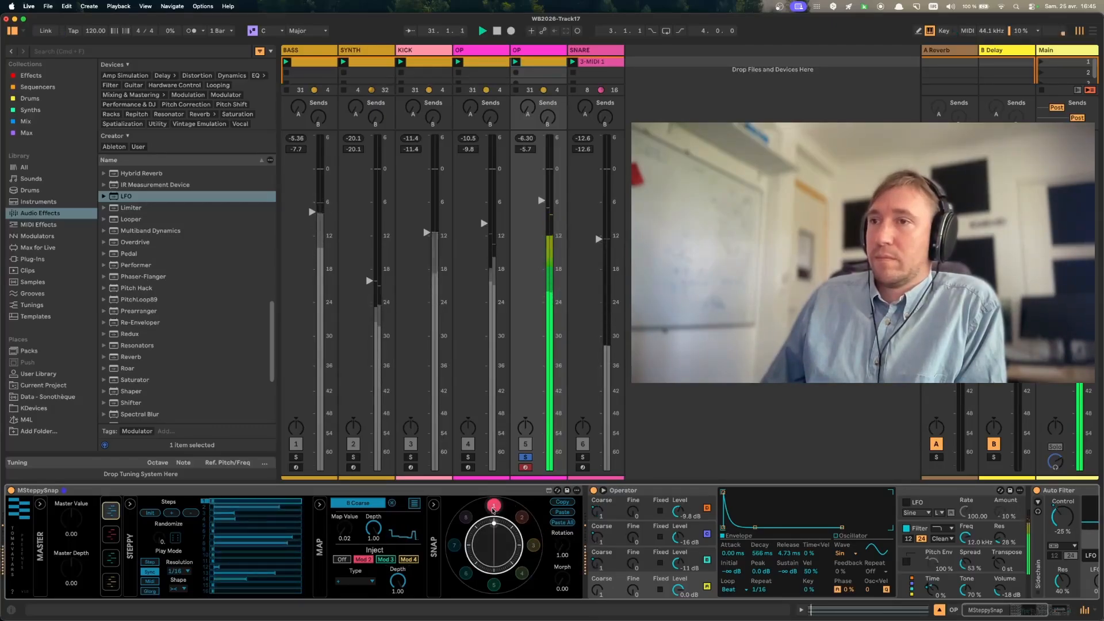
click(520, 518)
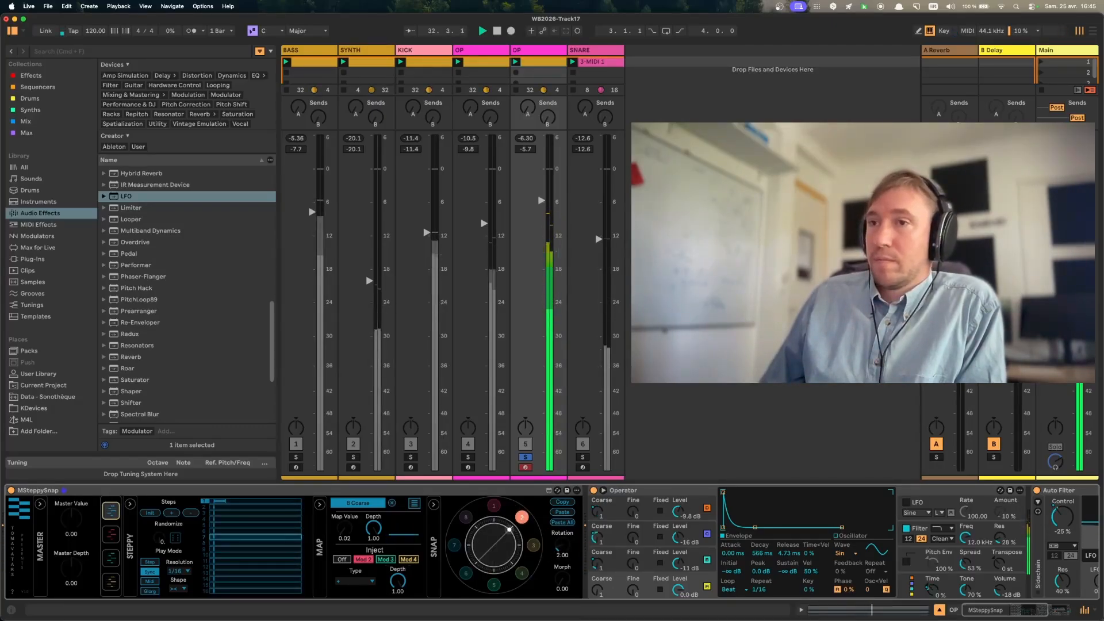
drag(563, 545, 563, 515)
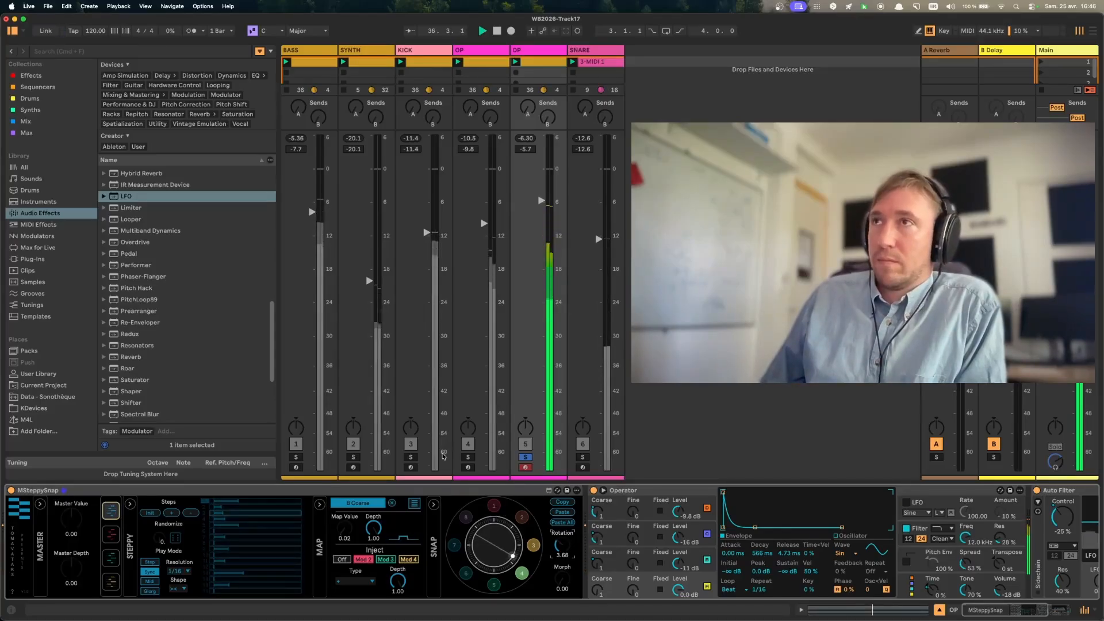
- Solo the kick alongside the second OP track to set the OP volume to -3.2 dB, then clear the solos
click(412, 457)
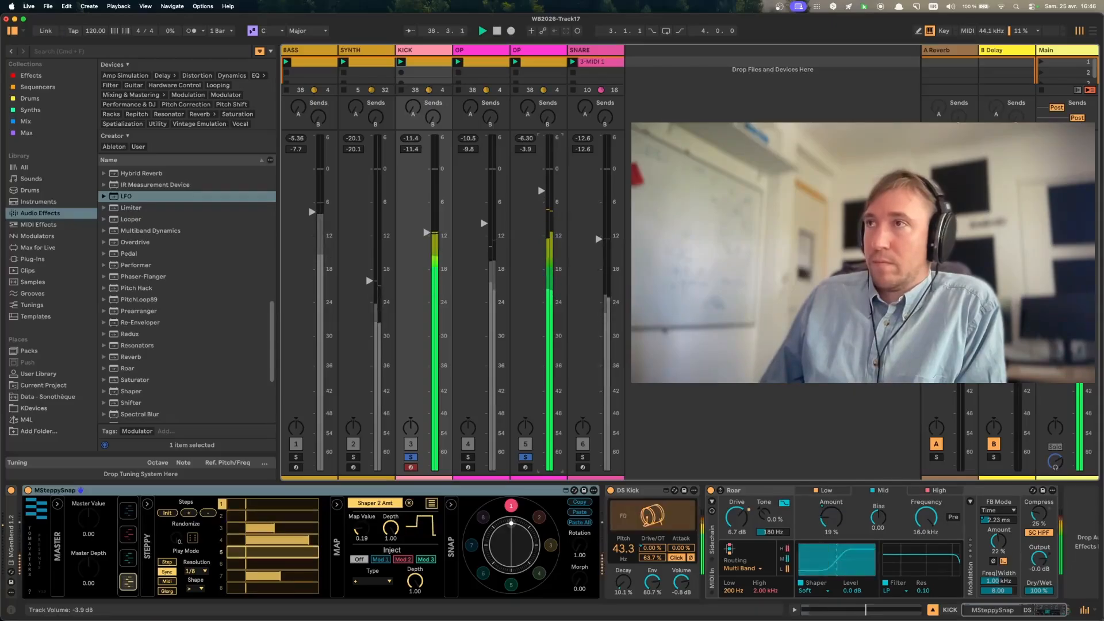
drag(541, 190, 541, 186)
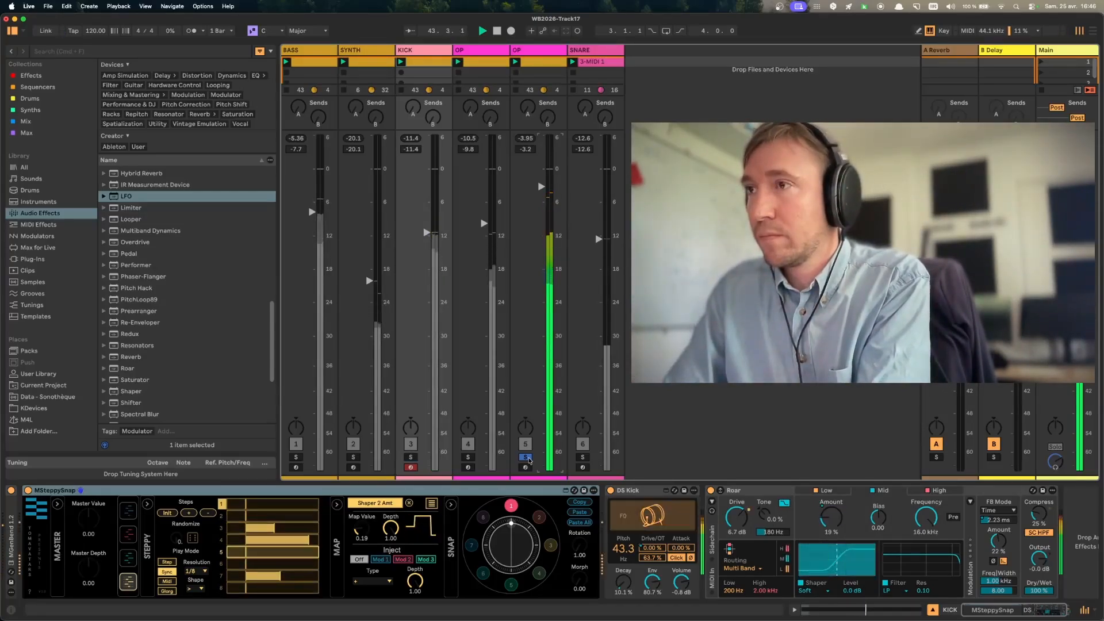
click(529, 459)
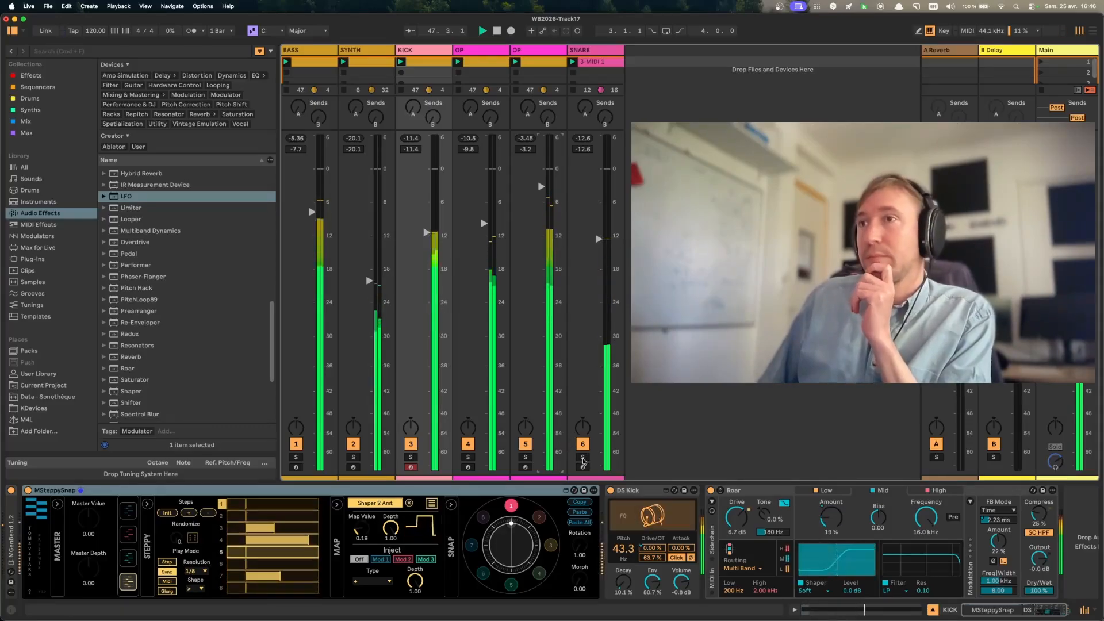
- Solo the snare track, stop playback, and select its MSteppySnap device
click(583, 458)
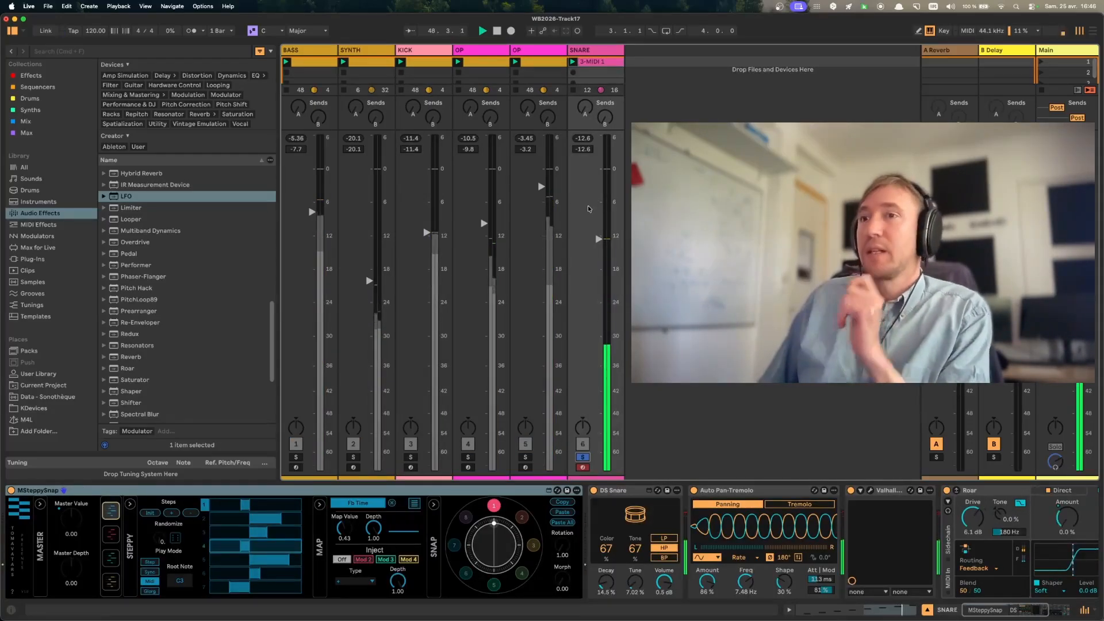
key(c)
key(space)
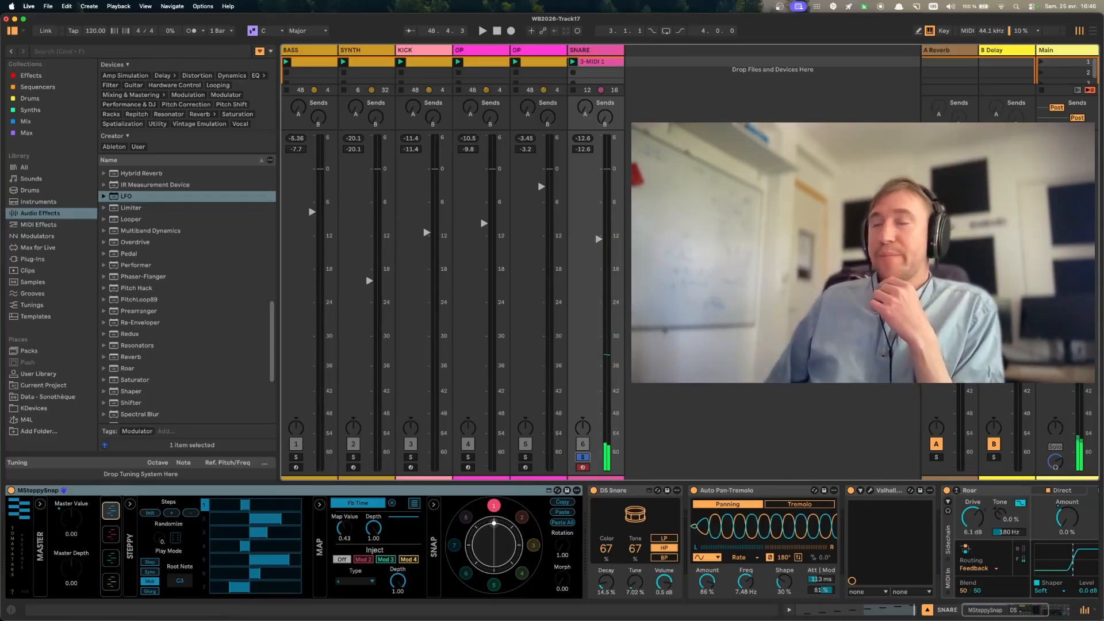
click(496, 494)
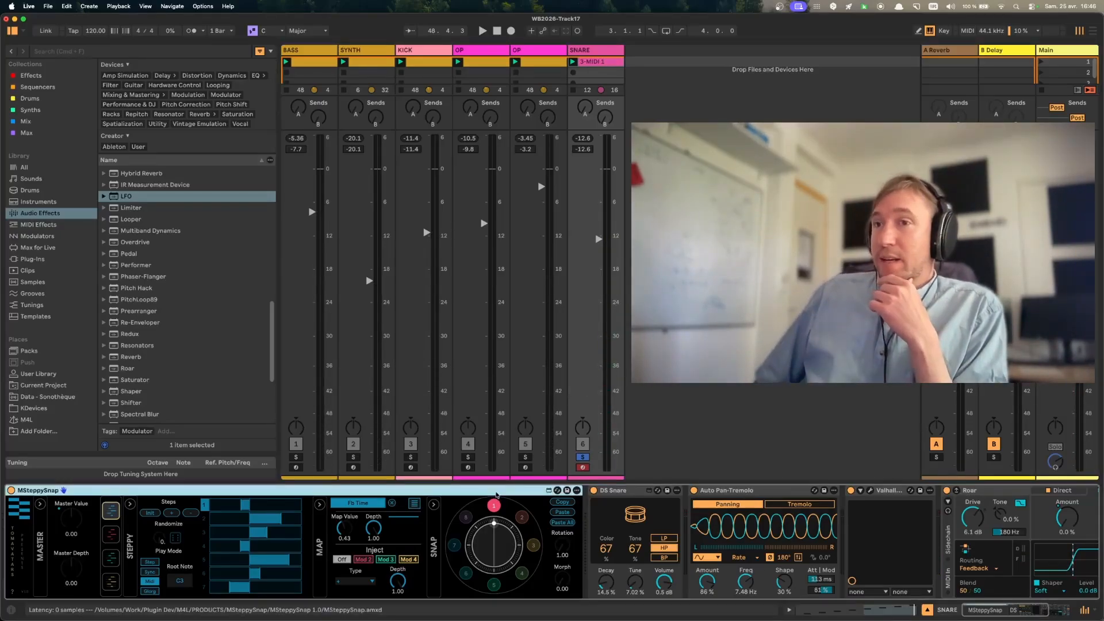